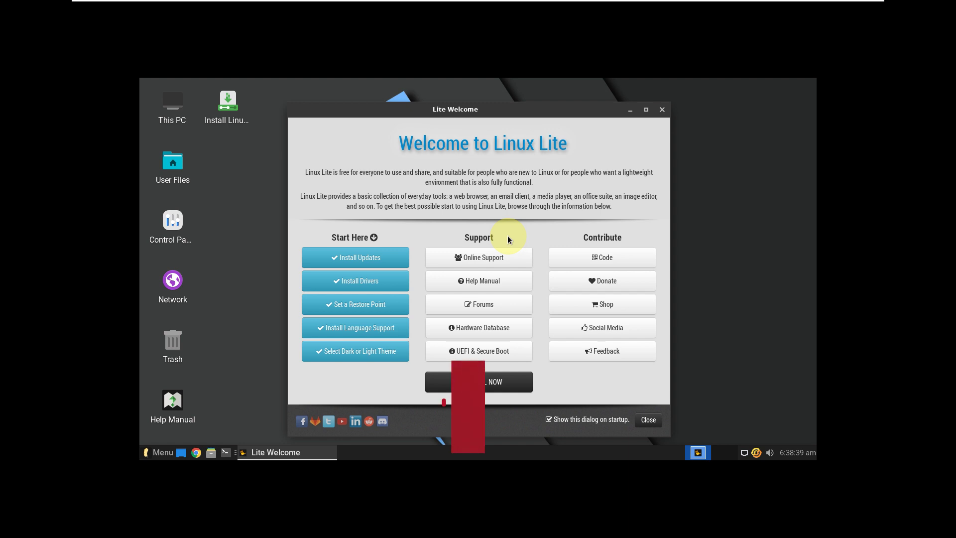
Step: Set the display resolution to 1920x1080 and keep the new configuration
{"action": "left_click", "coordinate": [466, 169]}
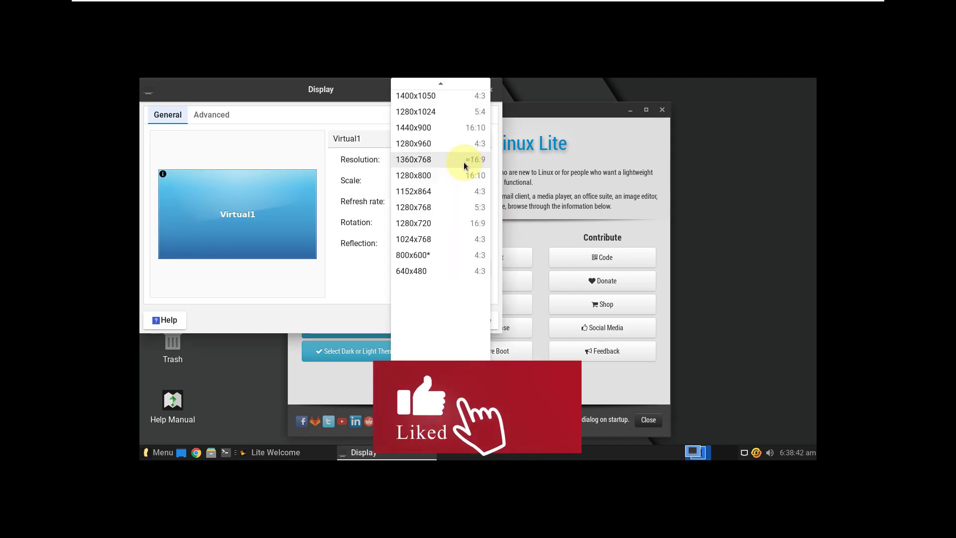
{"action": "scroll", "coordinate": [448, 243], "scroll_direction": "up", "scroll_amount": 4}
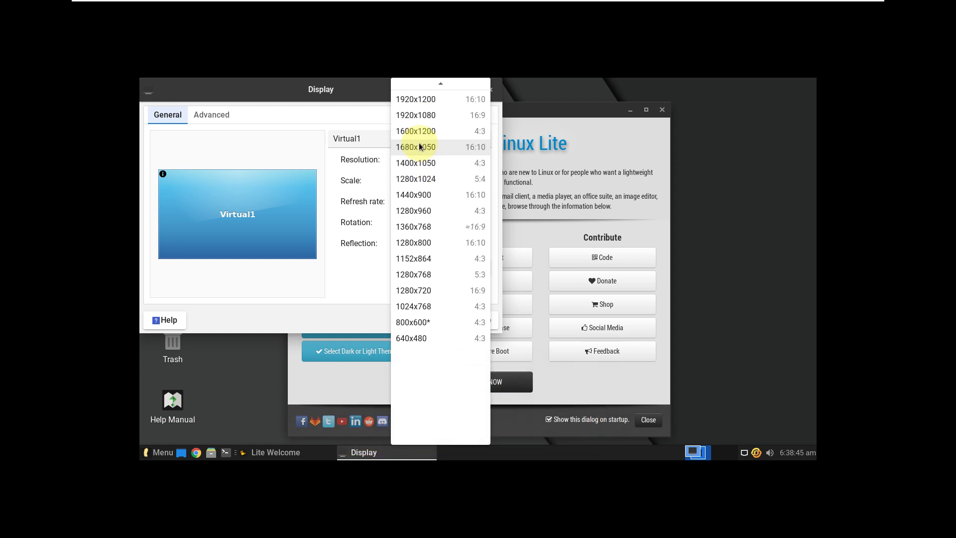
{"action": "left_click", "coordinate": [418, 115]}
{"action": "left_click", "coordinate": [457, 262]}
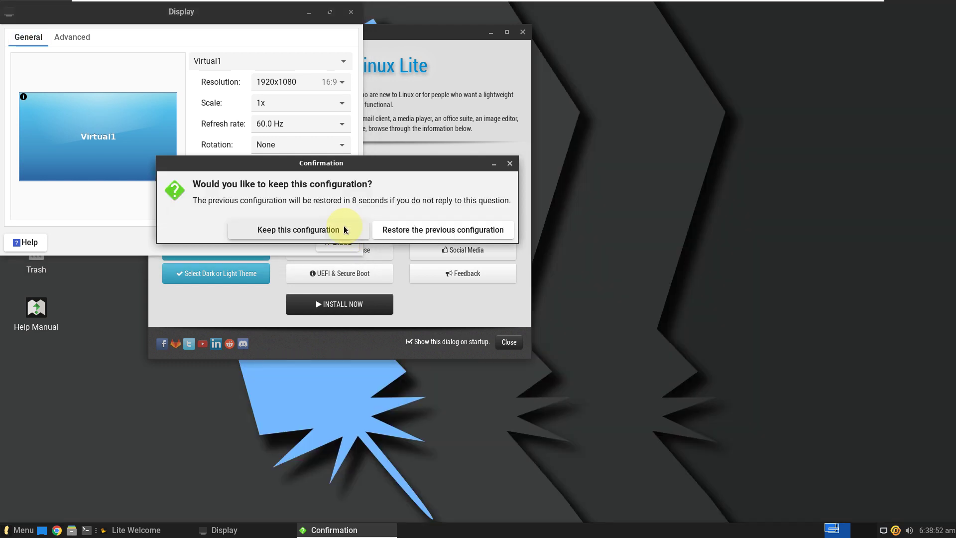
{"action": "left_click", "coordinate": [345, 230]}
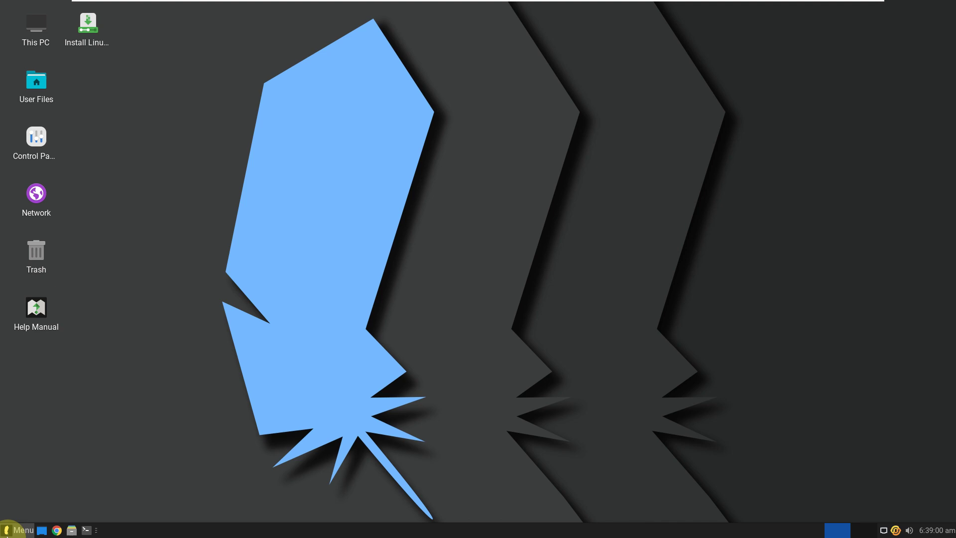
Step: Open System Monitor from the System category of applications and maximize its window
{"action": "left_click", "coordinate": [7, 529]}
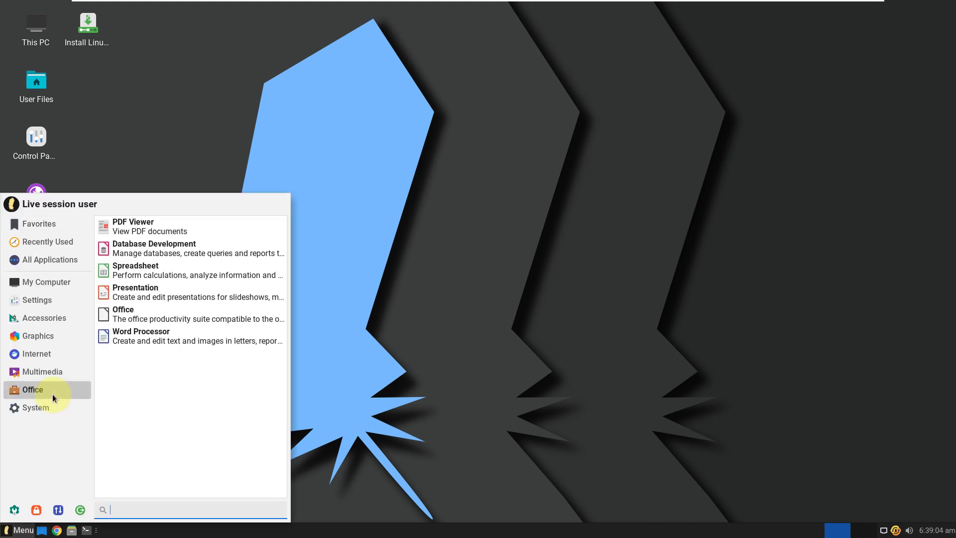
{"action": "mouse_move", "coordinate": [52, 410]}
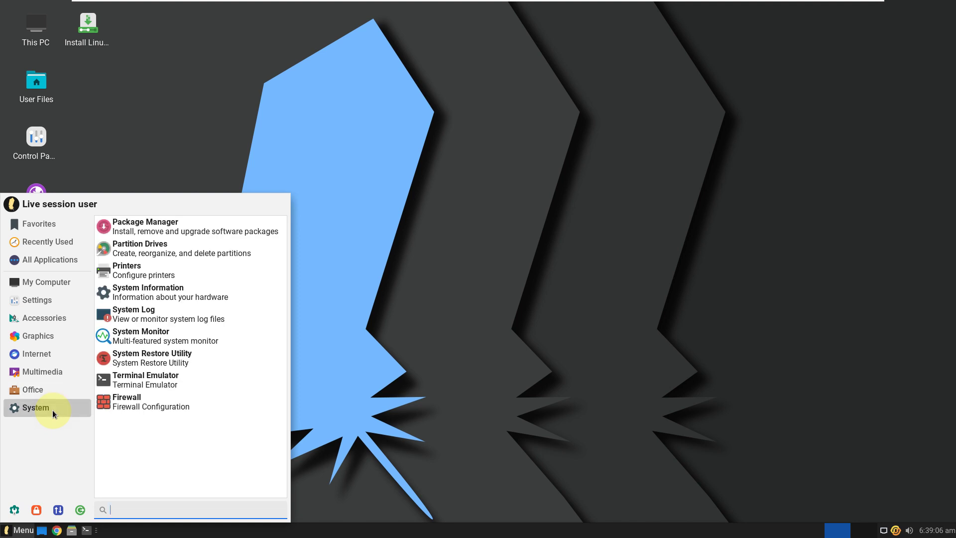
{"action": "left_click", "coordinate": [147, 338]}
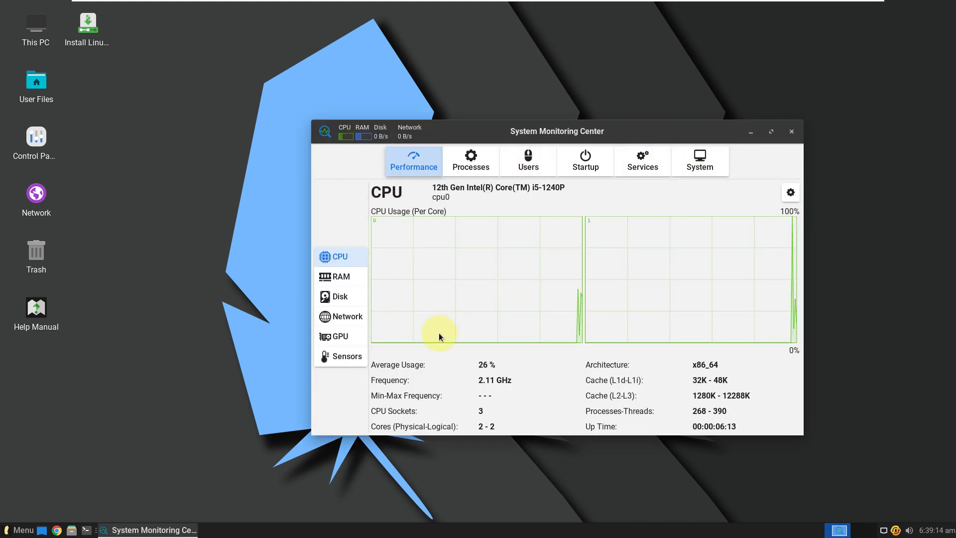
{"action": "left_click", "coordinate": [770, 132]}
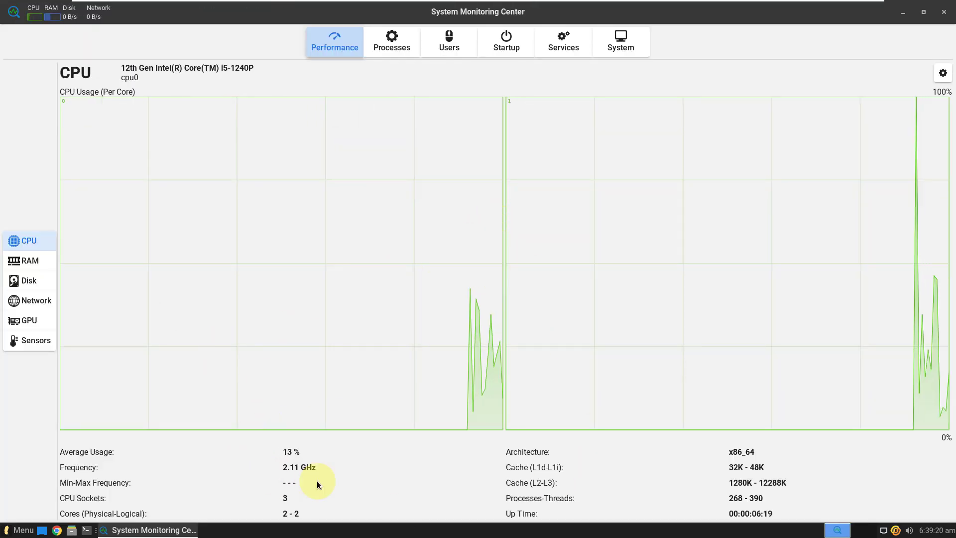
Step: Examine the full list of running processes with their CPU and memory use
{"action": "left_click", "coordinate": [396, 49]}
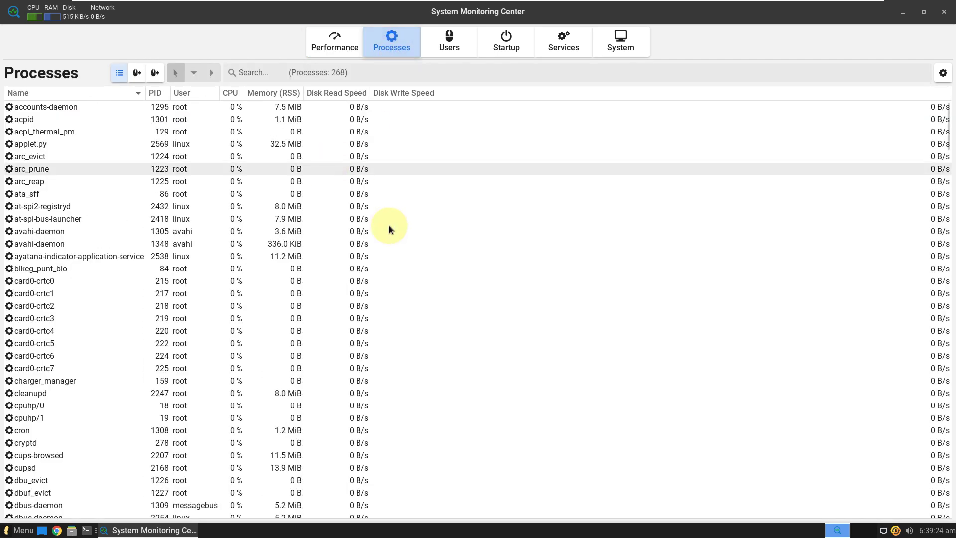
{"action": "scroll", "coordinate": [390, 225], "scroll_direction": "down", "scroll_amount": 5}
{"action": "scroll", "coordinate": [389, 228], "scroll_direction": "down", "scroll_amount": 15}
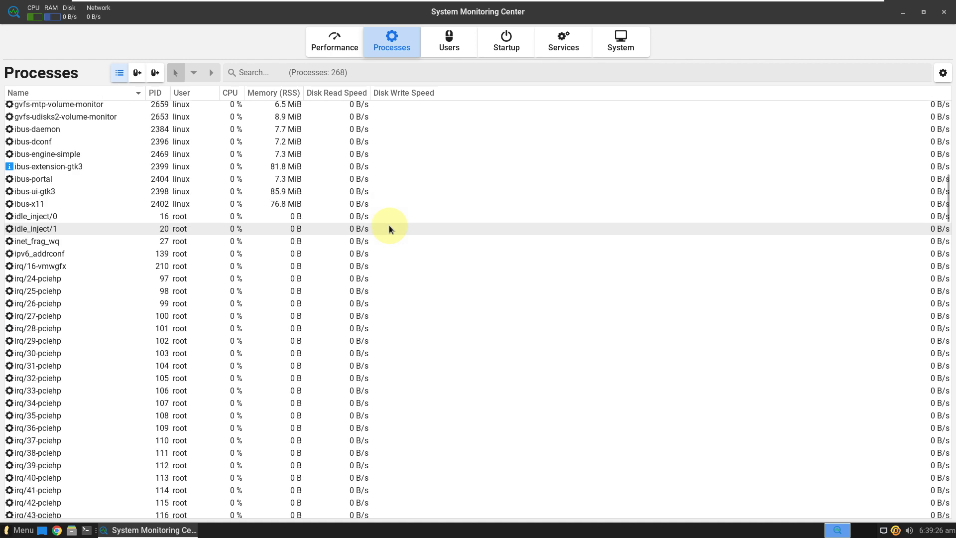
{"action": "scroll", "coordinate": [389, 225], "scroll_direction": "down", "scroll_amount": 20}
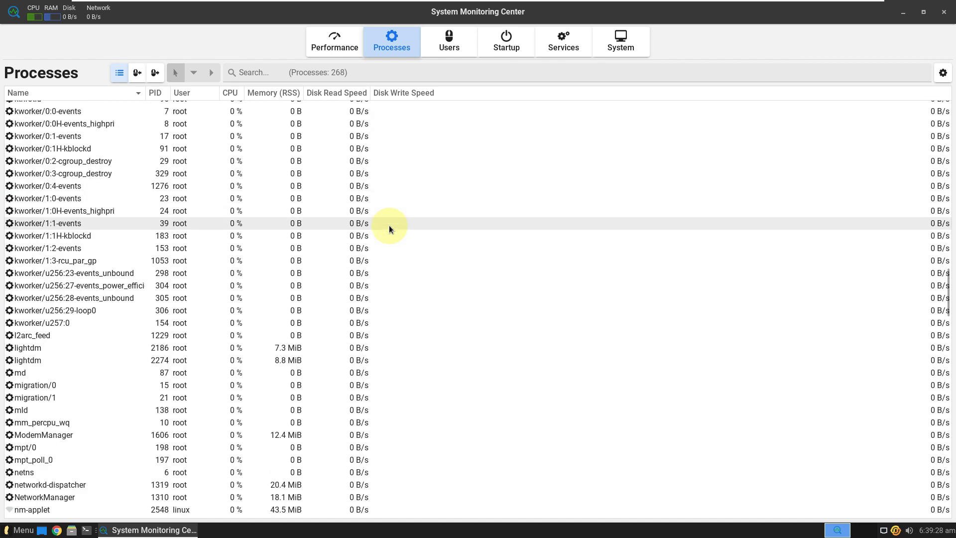
{"action": "scroll", "coordinate": [389, 225], "scroll_direction": "down", "scroll_amount": 20}
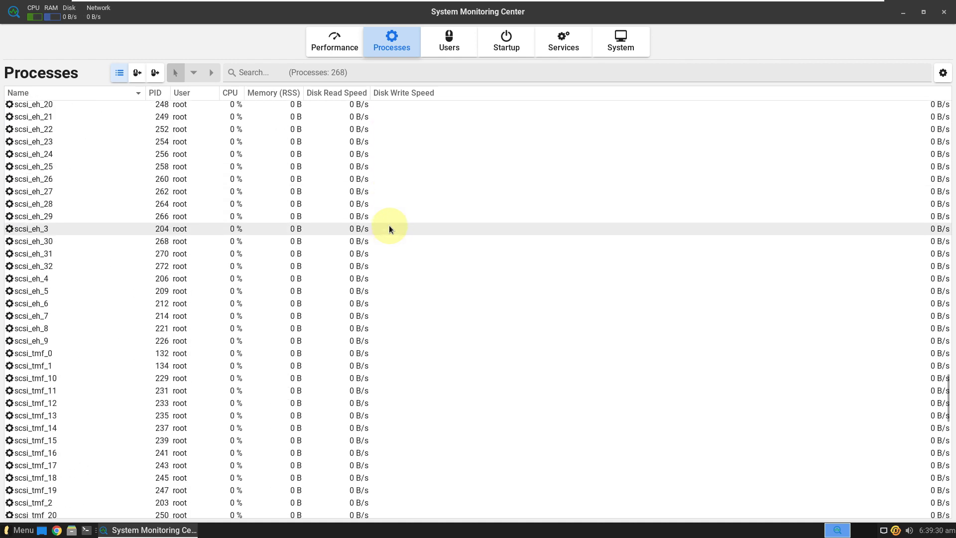
{"action": "scroll", "coordinate": [390, 228], "scroll_direction": "down", "scroll_amount": 20}
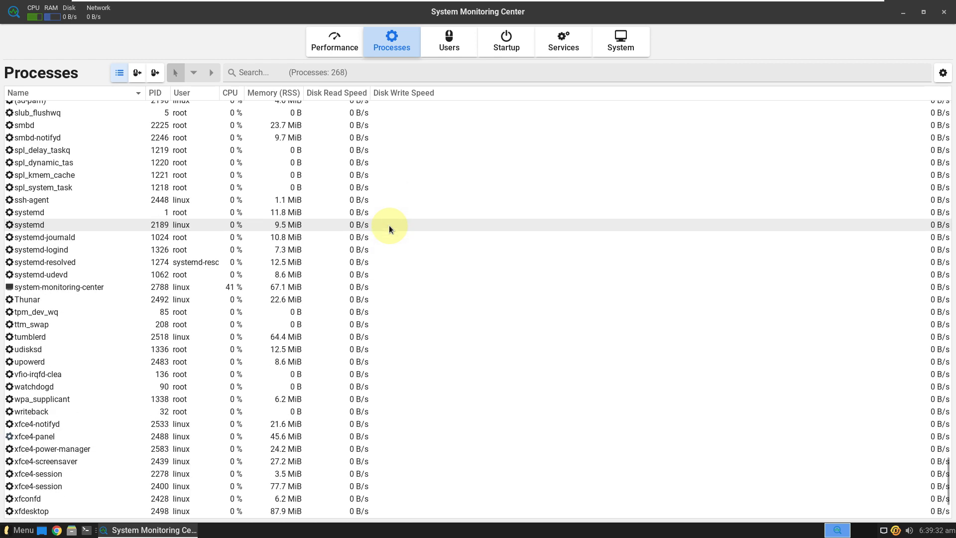
{"action": "scroll", "coordinate": [389, 225], "scroll_direction": "down", "scroll_amount": 5}
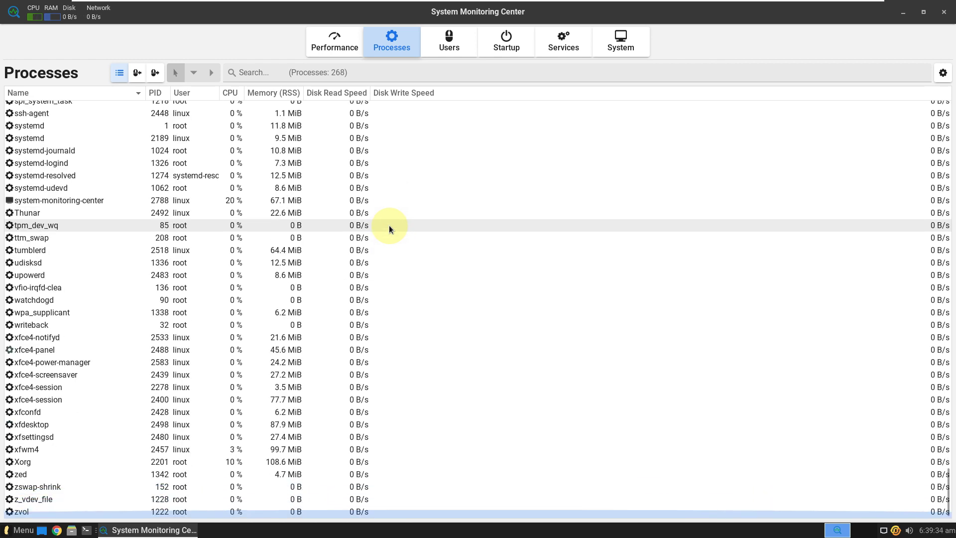
Step: View the users list and look through all the startup items
{"action": "left_click", "coordinate": [447, 34]}
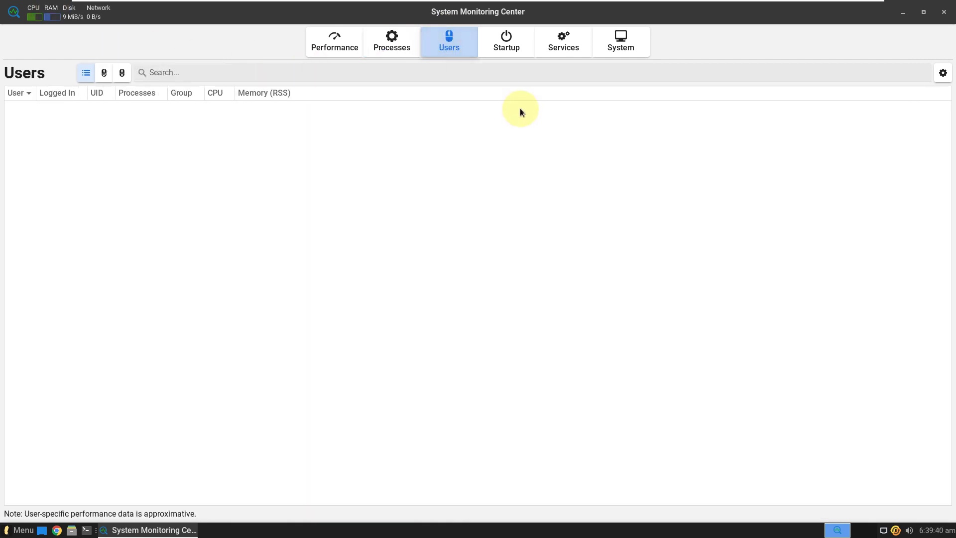
{"action": "left_click", "coordinate": [512, 49]}
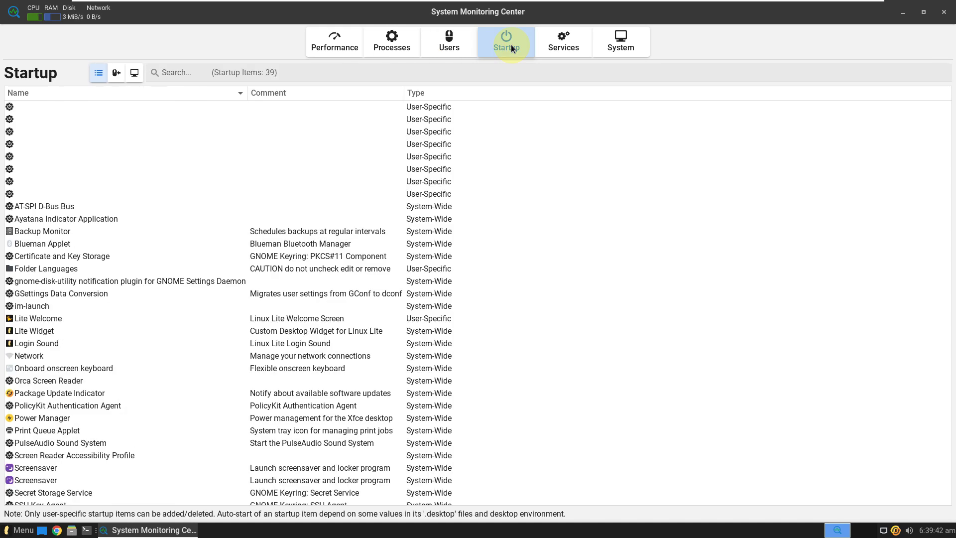
{"action": "scroll", "coordinate": [448, 180], "scroll_direction": "down", "scroll_amount": 5}
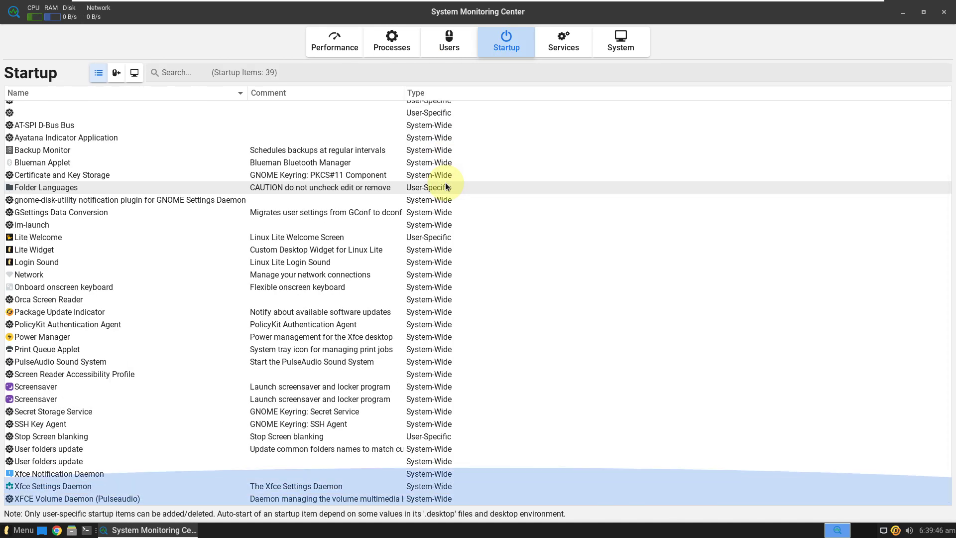
Step: Examine the full list of services and the system information page
{"action": "left_click", "coordinate": [548, 48]}
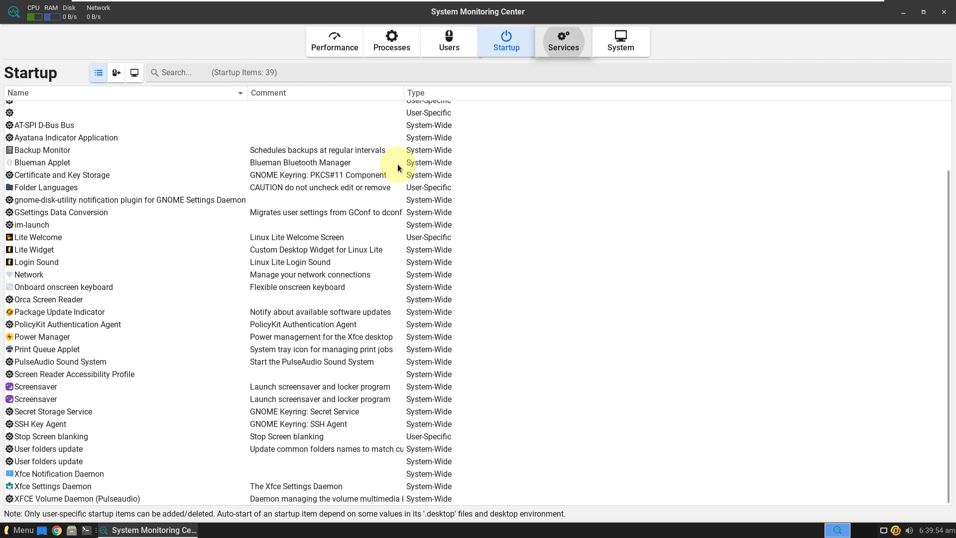
{"action": "scroll", "coordinate": [398, 168], "scroll_direction": "down", "scroll_amount": 15}
{"action": "scroll", "coordinate": [398, 165], "scroll_direction": "down", "scroll_amount": 20}
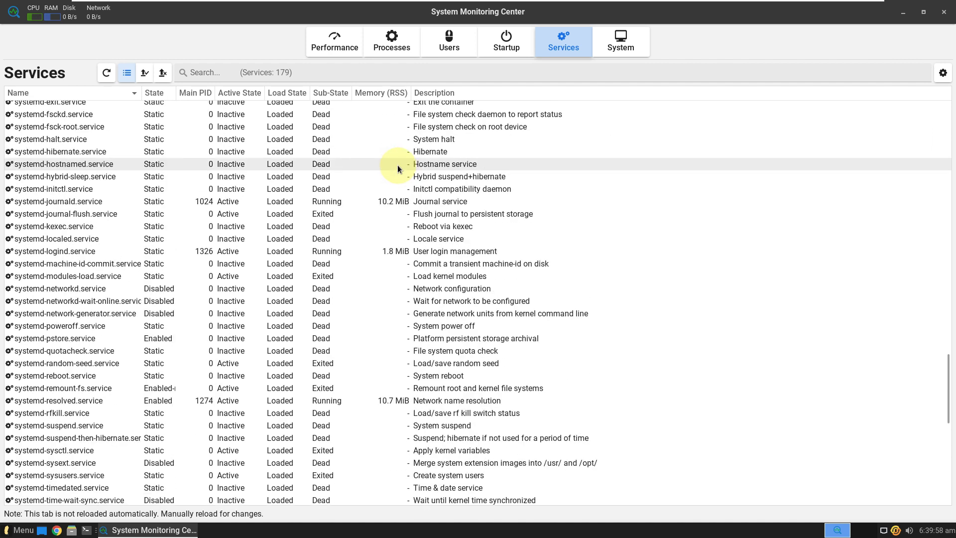
{"action": "scroll", "coordinate": [397, 167], "scroll_direction": "down", "scroll_amount": 5}
{"action": "scroll", "coordinate": [398, 168], "scroll_direction": "down", "scroll_amount": 15}
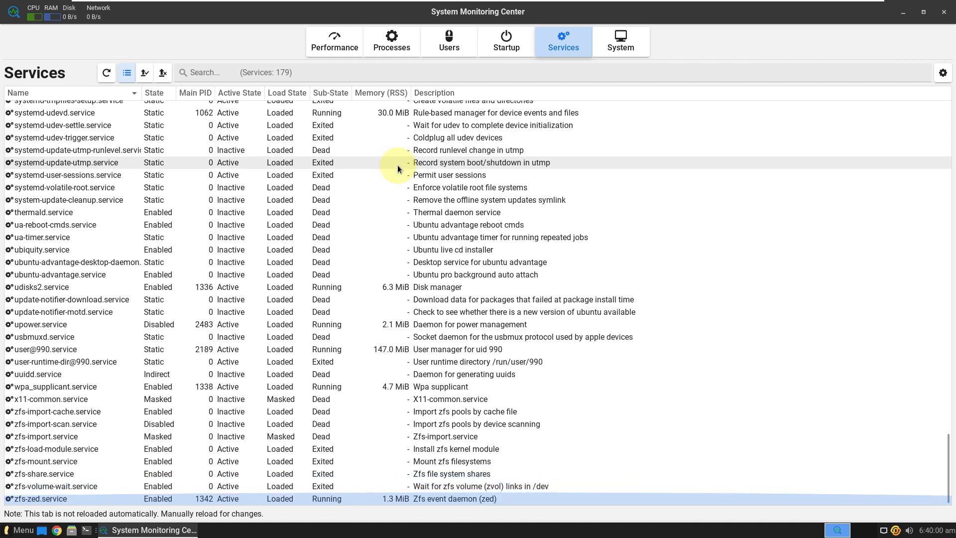
{"action": "scroll", "coordinate": [397, 166], "scroll_direction": "down", "scroll_amount": 5}
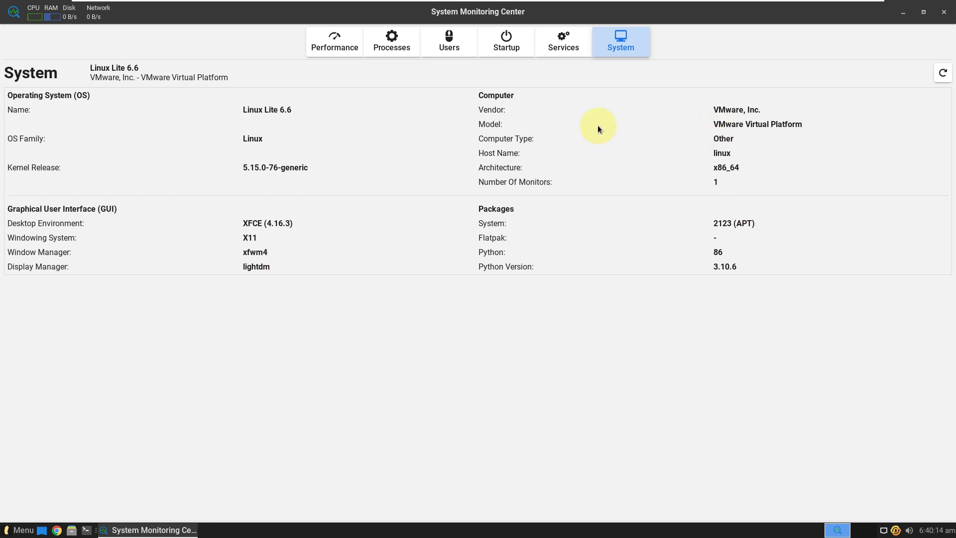
Step: Review the performance pages for CPU, RAM, disk, network, GPU and sensors
{"action": "left_click", "coordinate": [342, 52]}
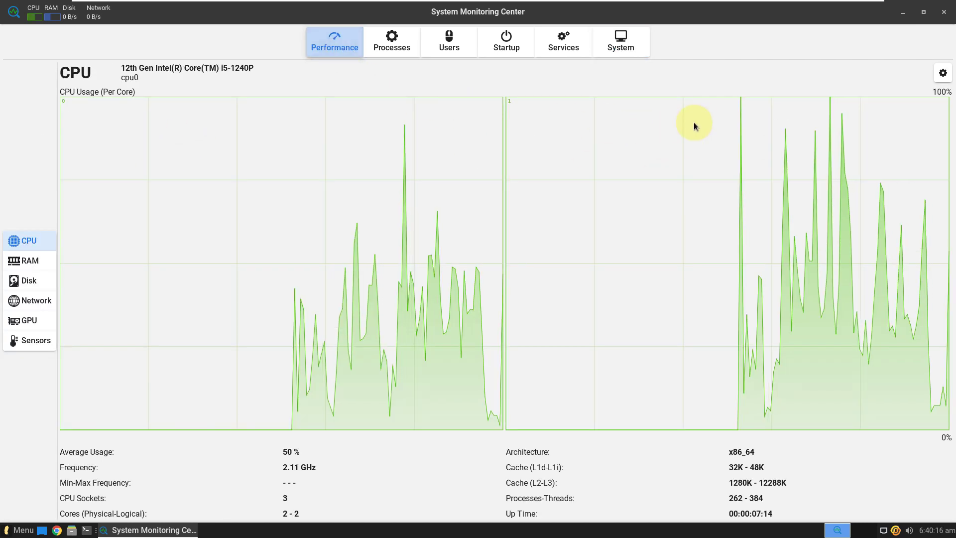
{"action": "left_click", "coordinate": [40, 261]}
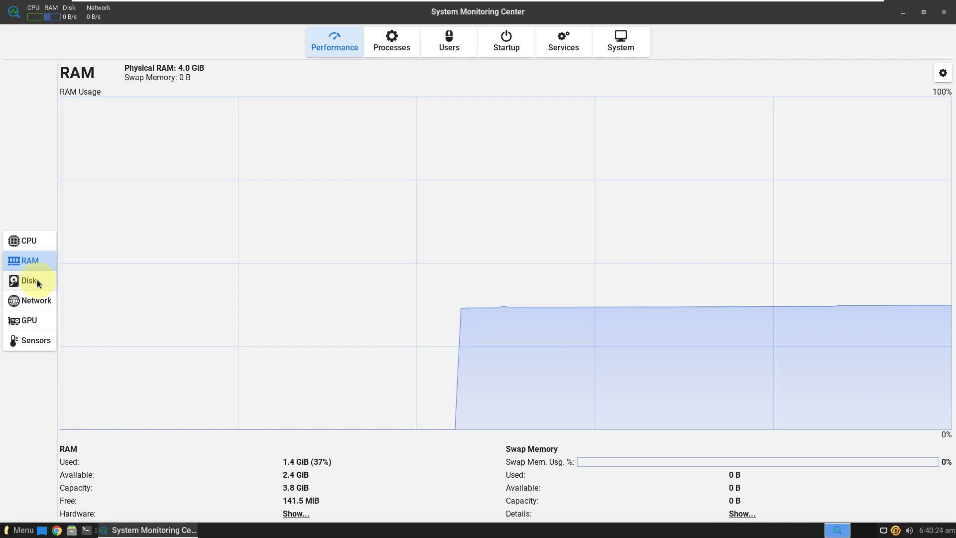
{"action": "left_click", "coordinate": [29, 280]}
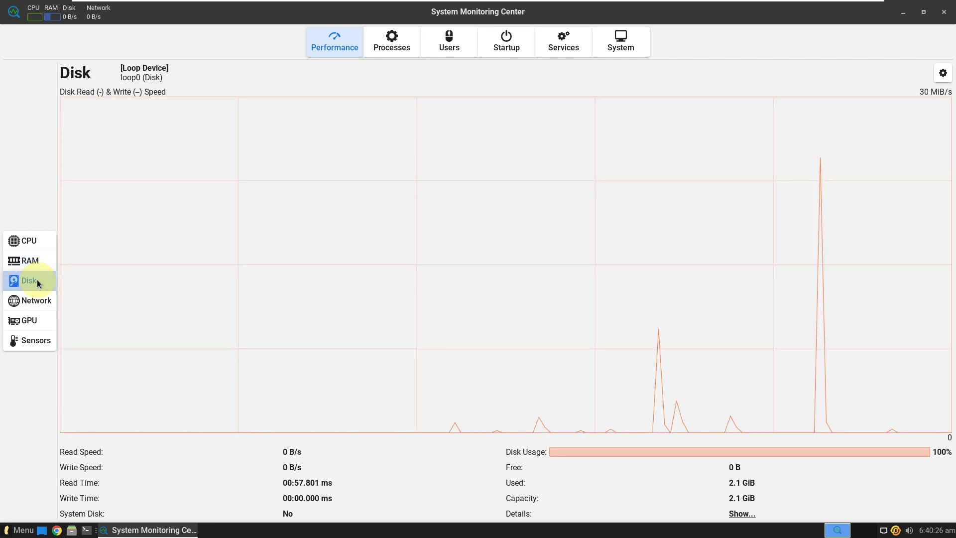
{"action": "left_click", "coordinate": [35, 300]}
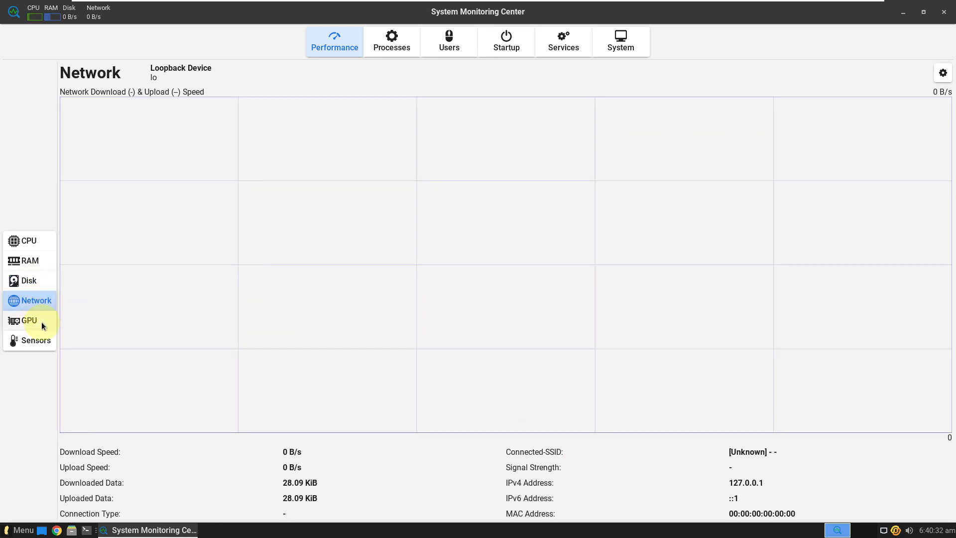
{"action": "left_click", "coordinate": [41, 322]}
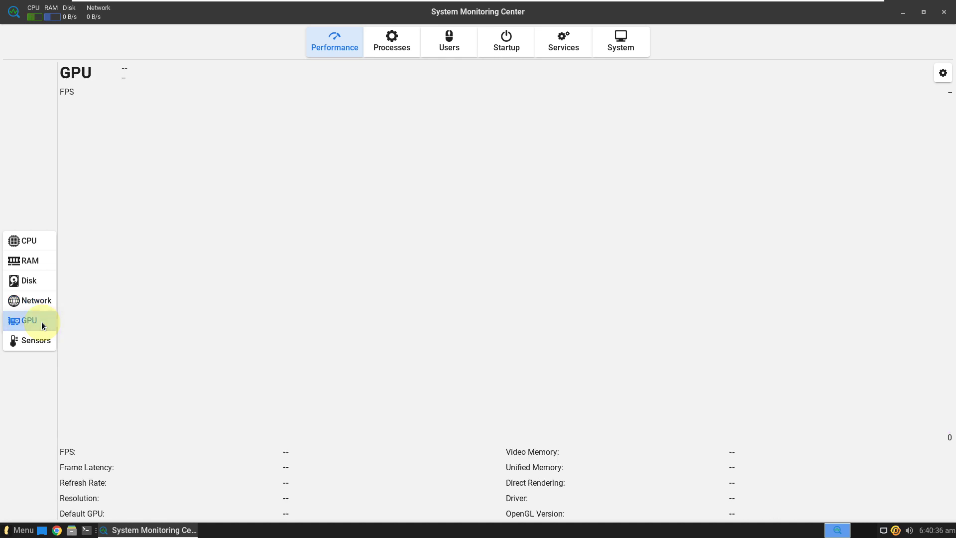
{"action": "left_click", "coordinate": [51, 341]}
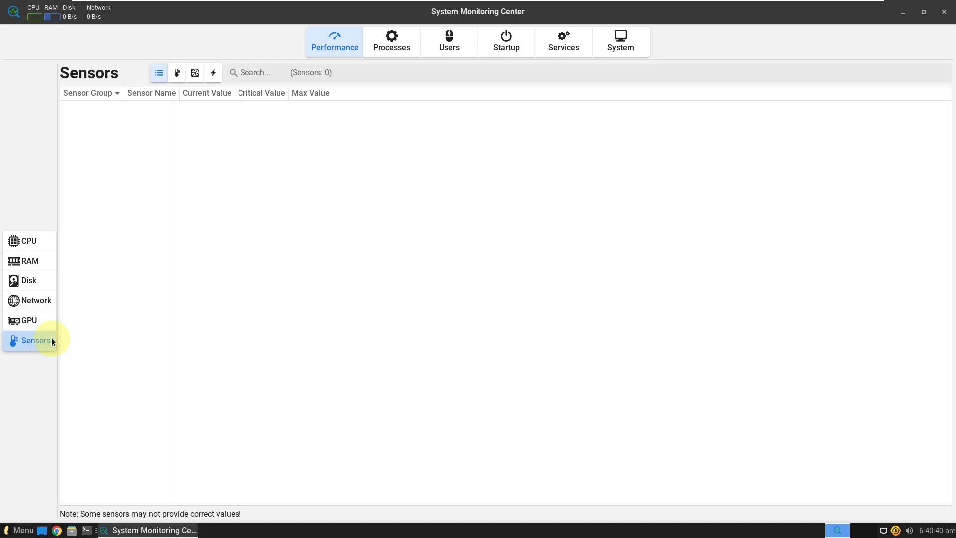
Step: Check the CPU usage charts again and return to the RAM usage chart
{"action": "left_click", "coordinate": [39, 245]}
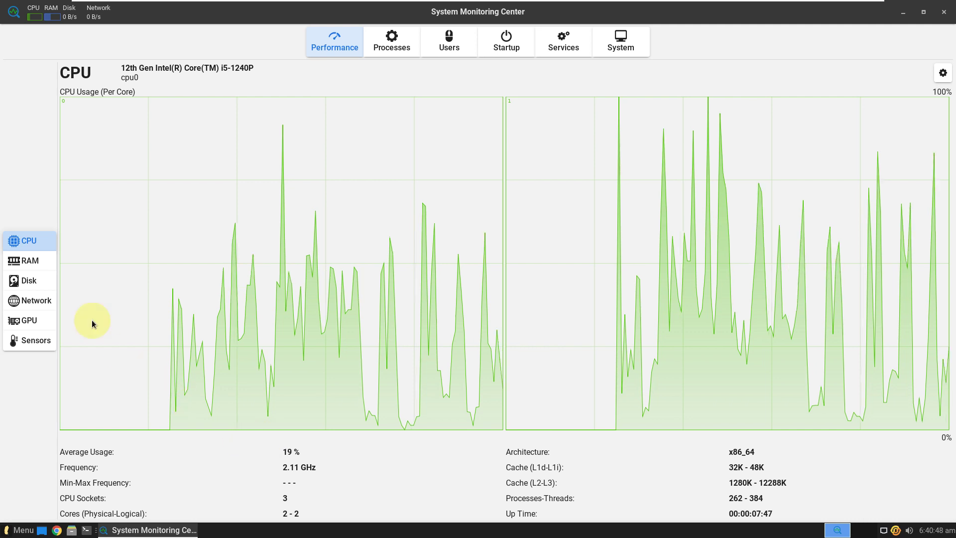
{"action": "left_click", "coordinate": [44, 275]}
{"action": "left_click", "coordinate": [42, 260]}
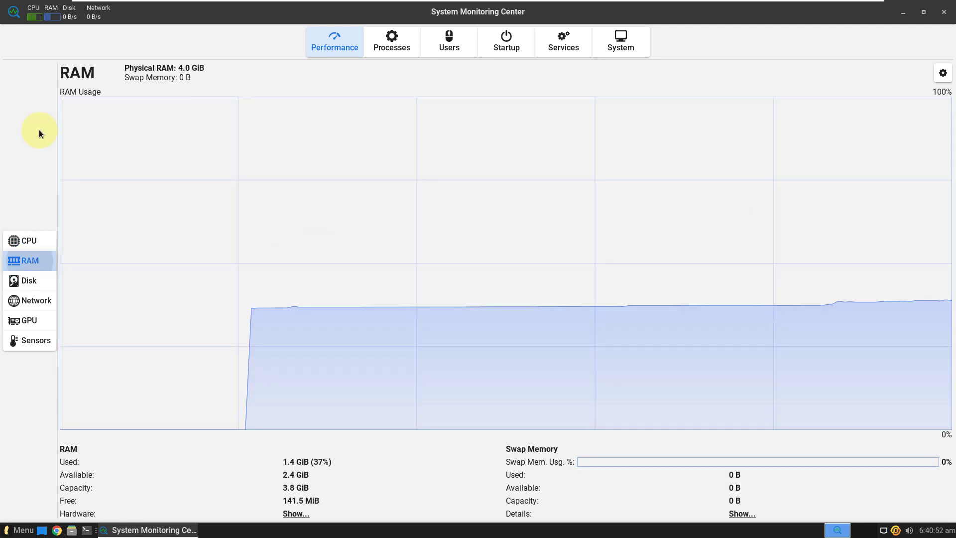
Step: Enable the Floating Summary overlay for system usage
{"action": "left_click", "coordinate": [12, 14]}
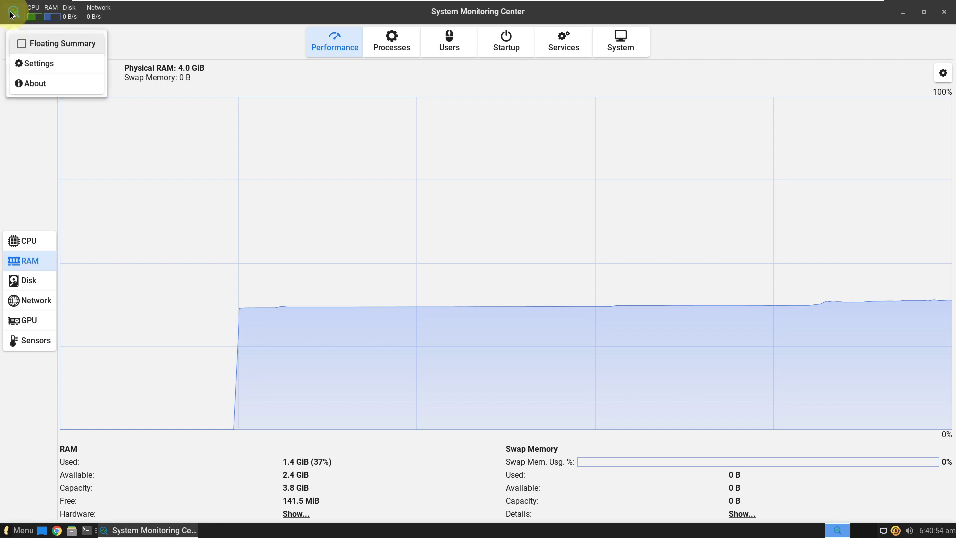
{"action": "left_click", "coordinate": [12, 16]}
{"action": "left_click", "coordinate": [14, 18]}
{"action": "left_click", "coordinate": [13, 18]}
{"action": "left_click", "coordinate": [14, 19]}
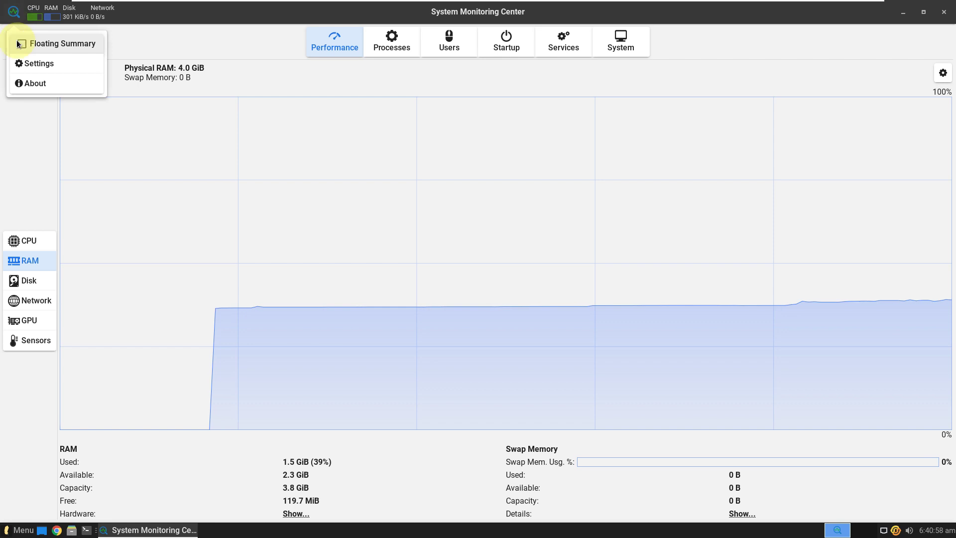
{"action": "left_click", "coordinate": [23, 43]}
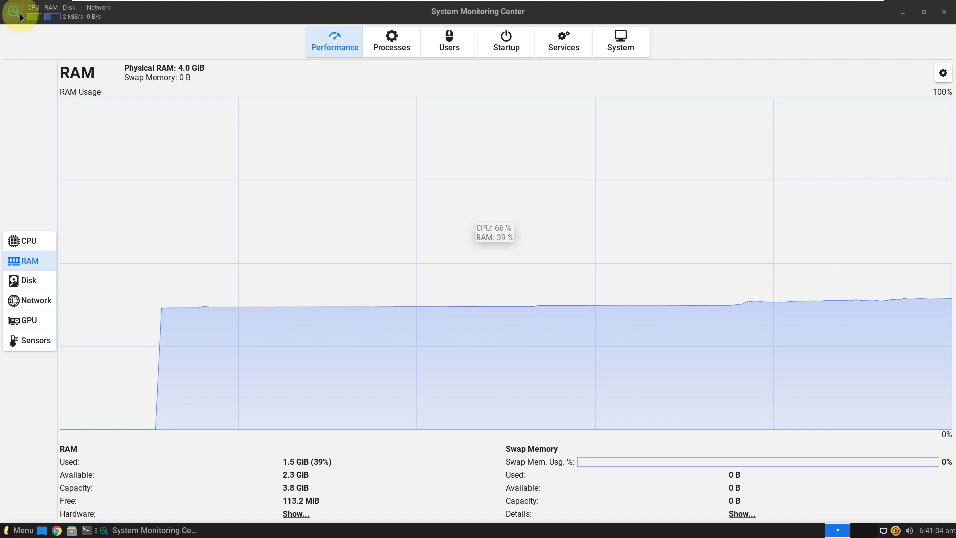
Step: Look over the customization options for the RAM page and close them
{"action": "left_click", "coordinate": [931, 77]}
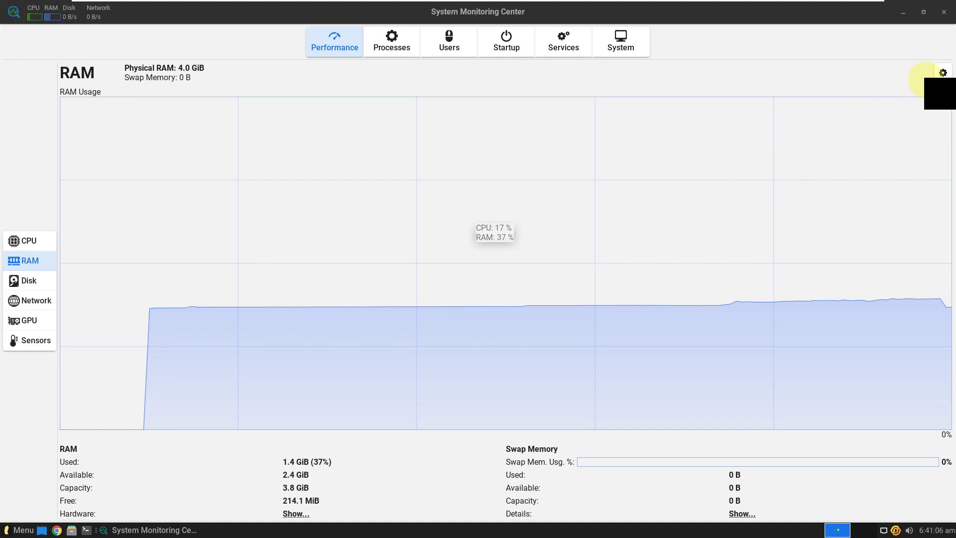
{"action": "left_click", "coordinate": [946, 81]}
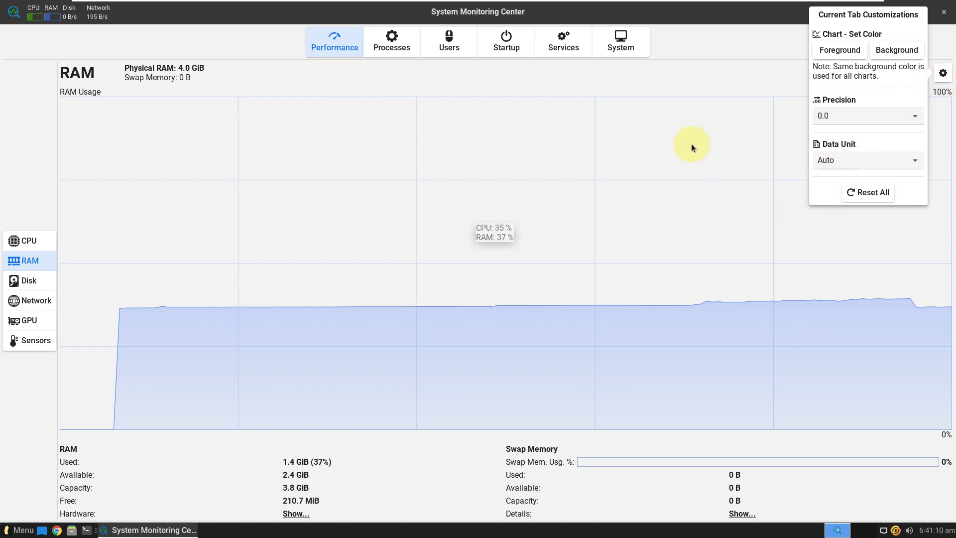
{"action": "left_click", "coordinate": [313, 329]}
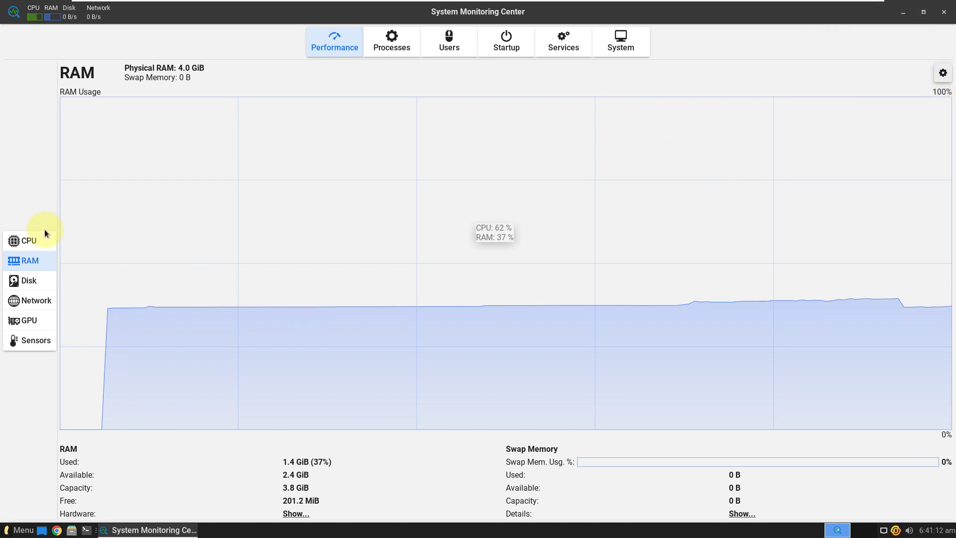
Step: Show the CPU usage page, restore the monitor window, shrink it and place it in the desktop's upper-right corner
{"action": "left_click", "coordinate": [37, 242]}
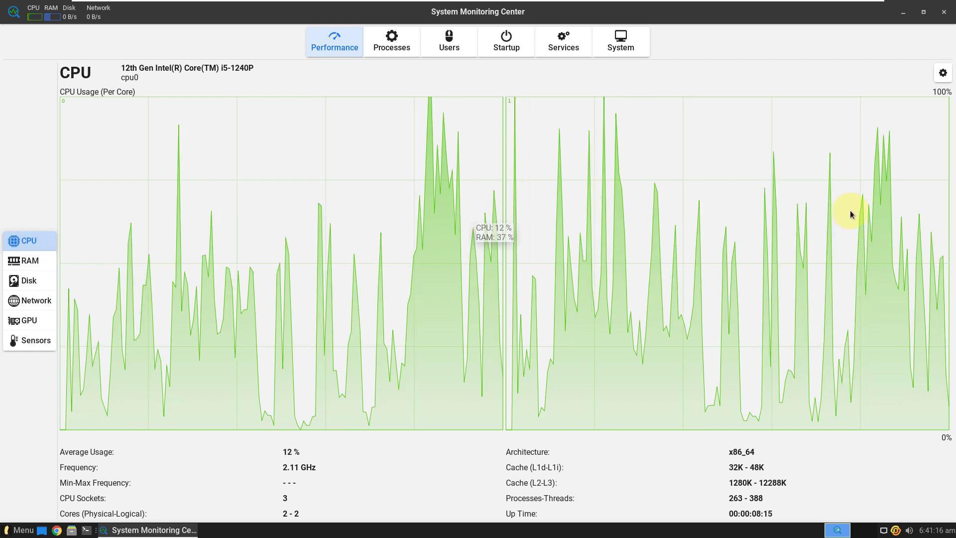
{"action": "left_click", "coordinate": [921, 14]}
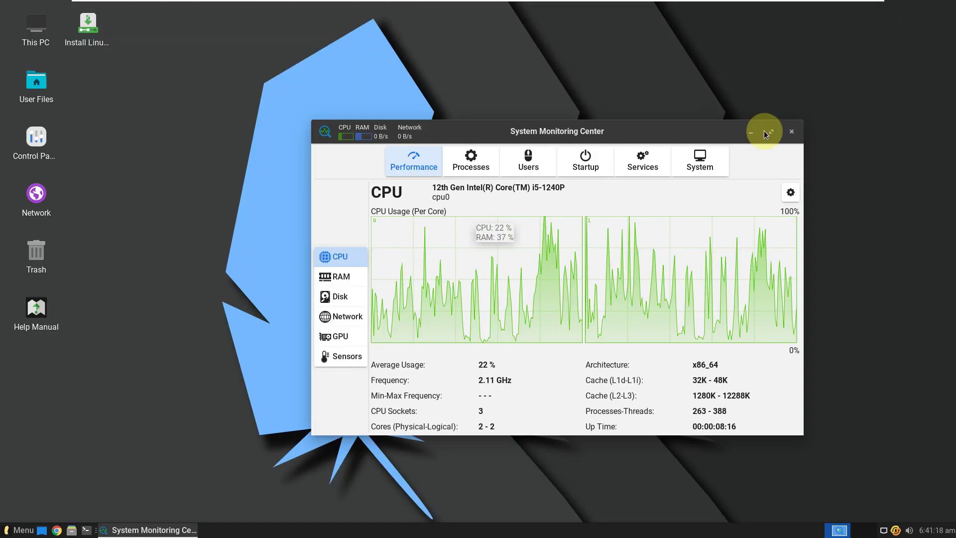
{"action": "left_click_drag", "start_coordinate": [530, 126], "coordinate": [593, 145]}
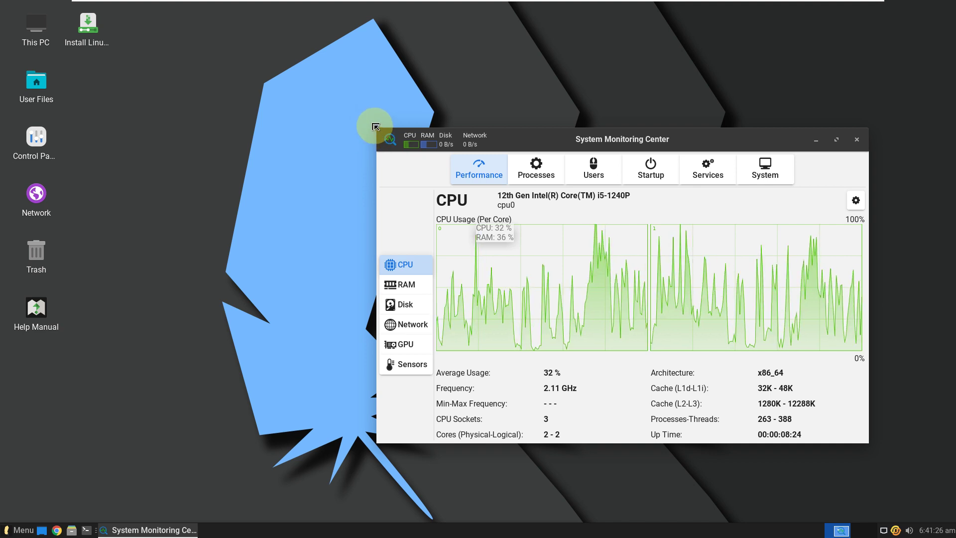
{"action": "left_click_drag", "start_coordinate": [494, 177], "coordinate": [641, 213]}
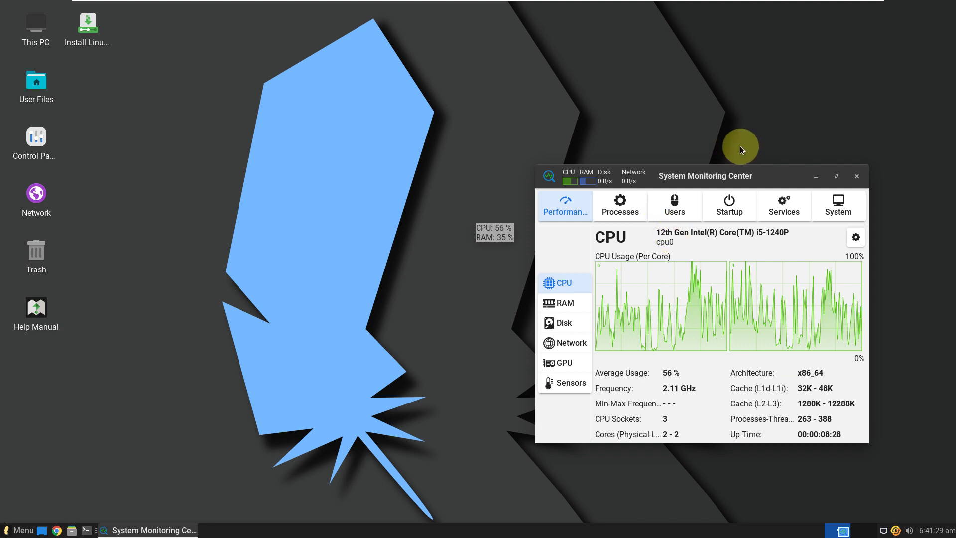
{"action": "left_click_drag", "start_coordinate": [806, 175], "coordinate": [825, 26]}
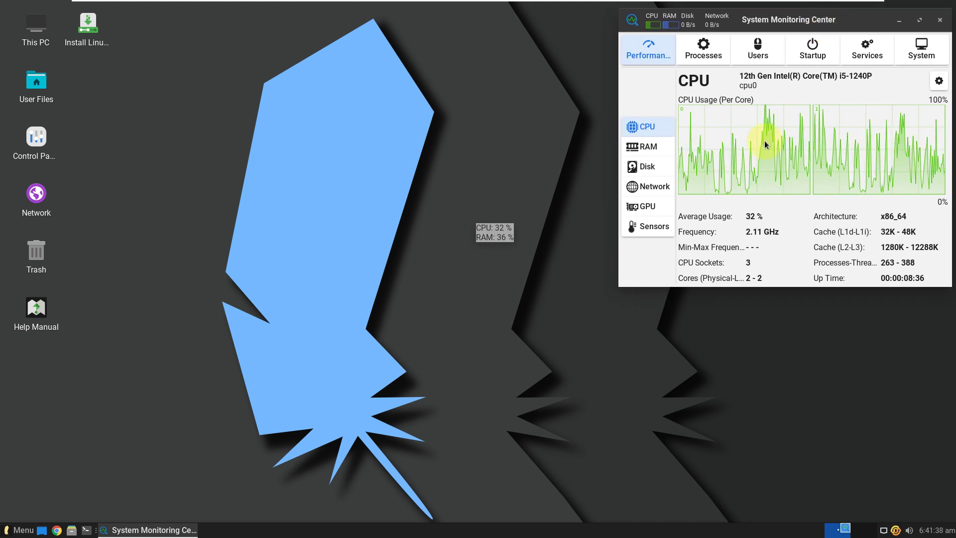
Step: Open a maximized terminal and run inxi and inxi -b to report basic system information
{"action": "left_click", "coordinate": [86, 531]}
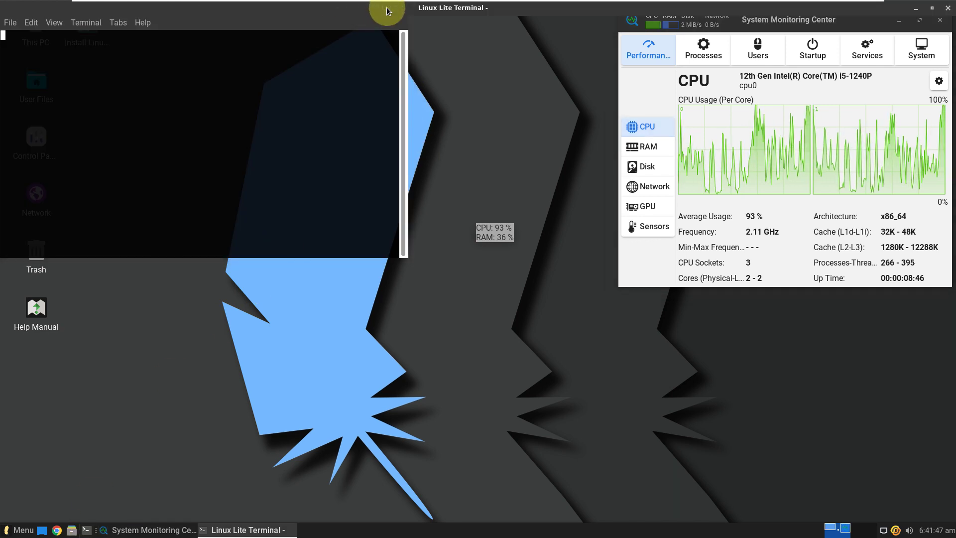
{"action": "left_click", "coordinate": [387, 8]}
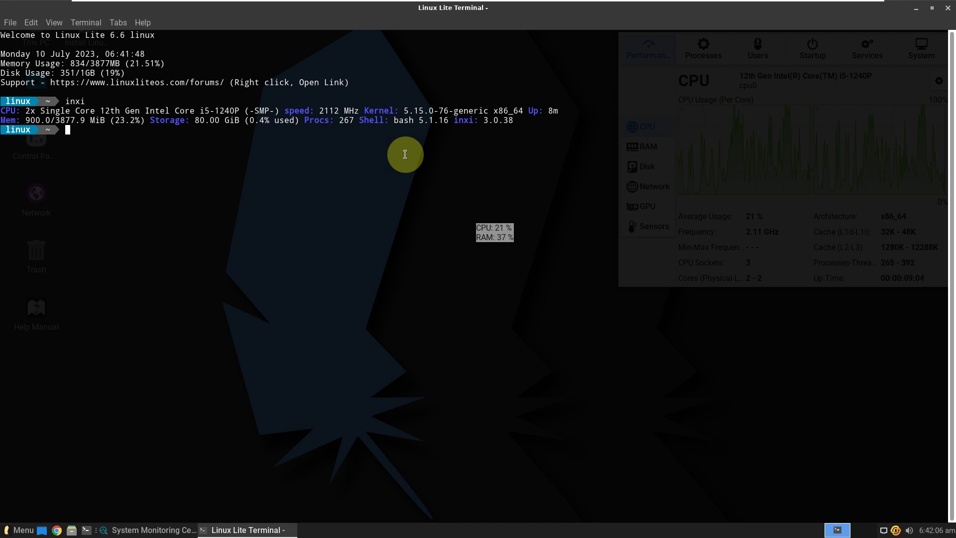
{"action": "type", "text": "inxi -b"}
{"action": "key", "text": "Return"}
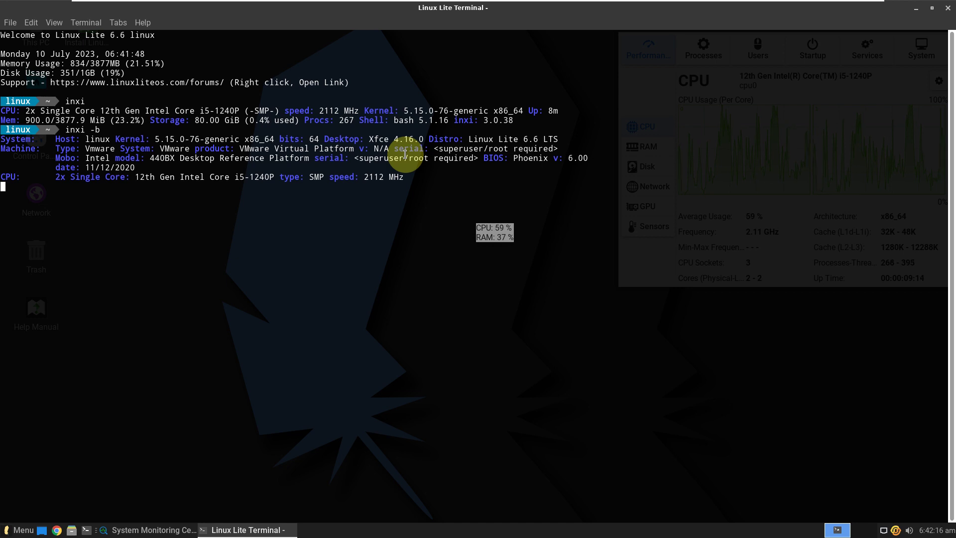
Step: Run inxi -G in the terminal to report the graphics hardware and drivers
{"action": "type", "text": "i"}
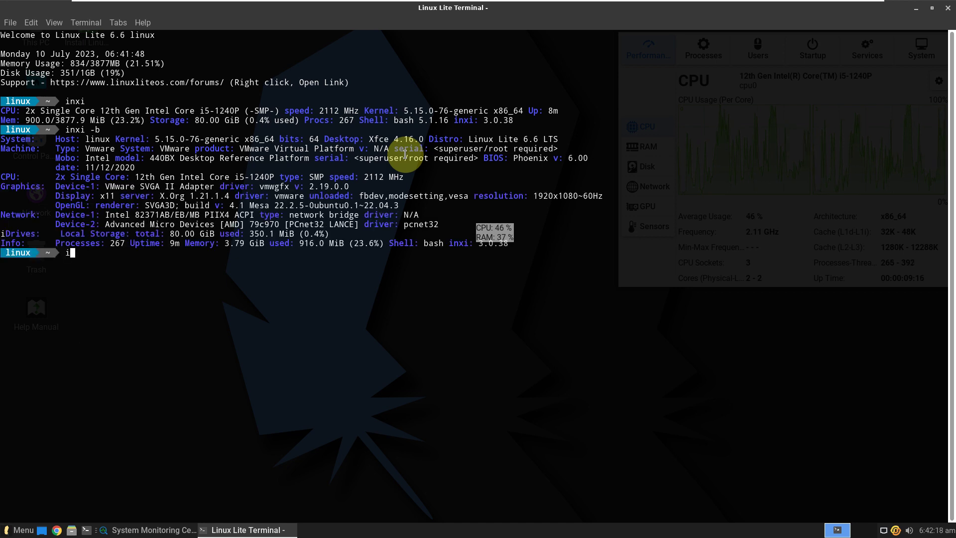
{"action": "type", "text": "nxi -G"}
{"action": "key", "text": "Return"}
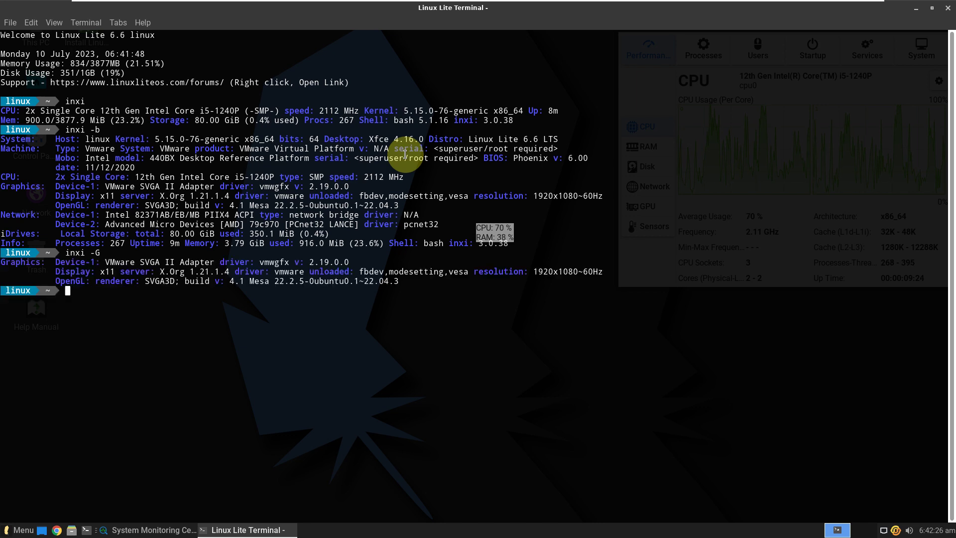
Step: Print the distribution release with cat /etc/issue and run neofetch for a system summary
{"action": "type", "text": "cat "}
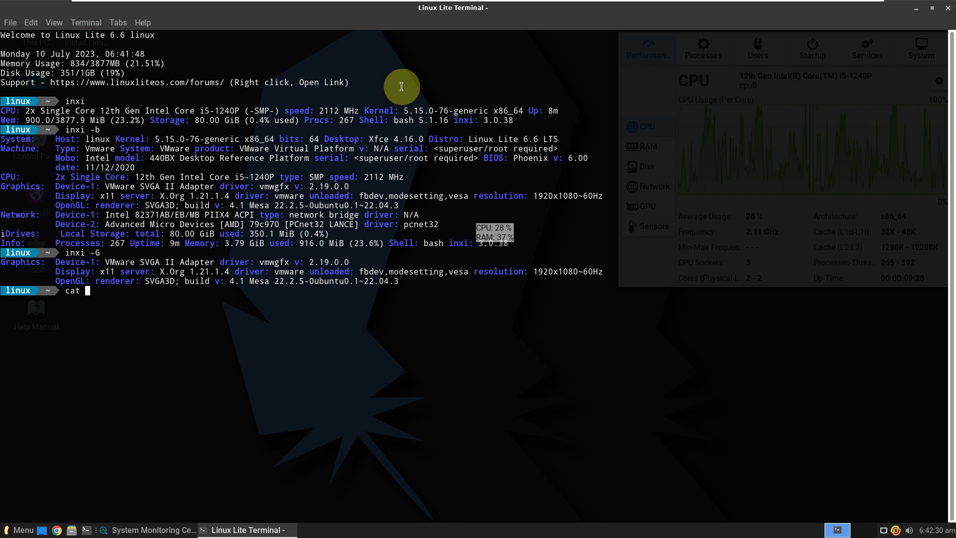
{"action": "type", "text": "/etc"}
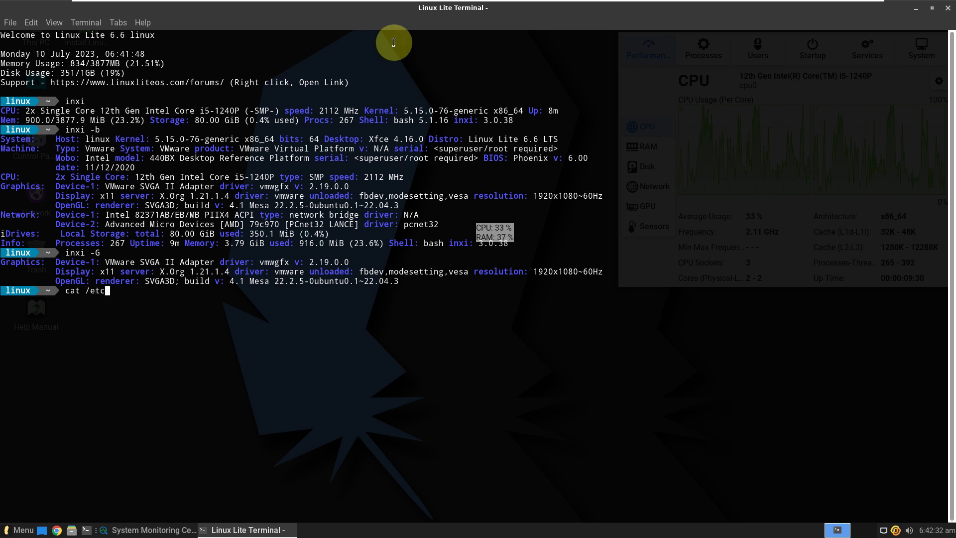
{"action": "type", "text": "/i"}
{"action": "mouse_move", "coordinate": [393, 6]}
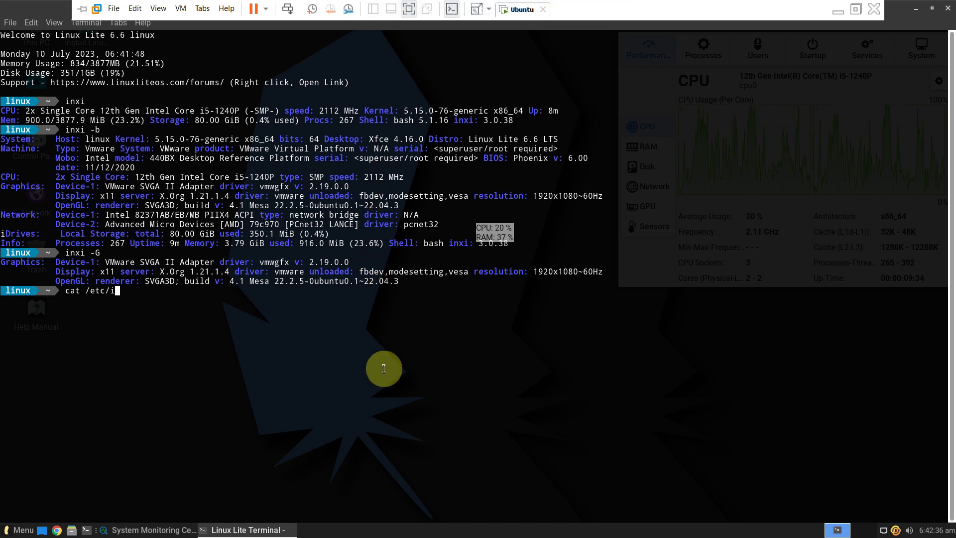
{"action": "type", "text": "ss"}
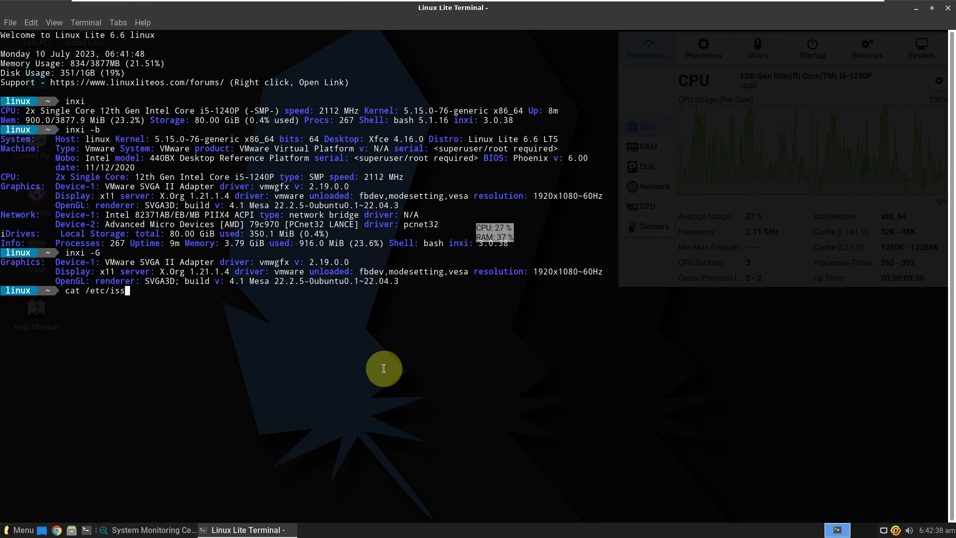
{"action": "type", "text": "ue"}
{"action": "key", "text": "Return"}
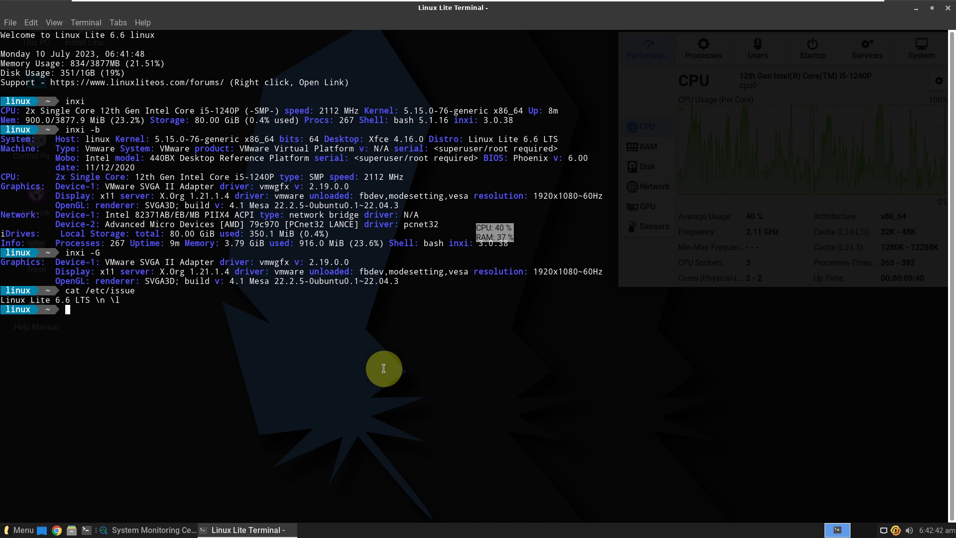
{"action": "type", "text": "neofetch"}
{"action": "key", "text": "Return"}
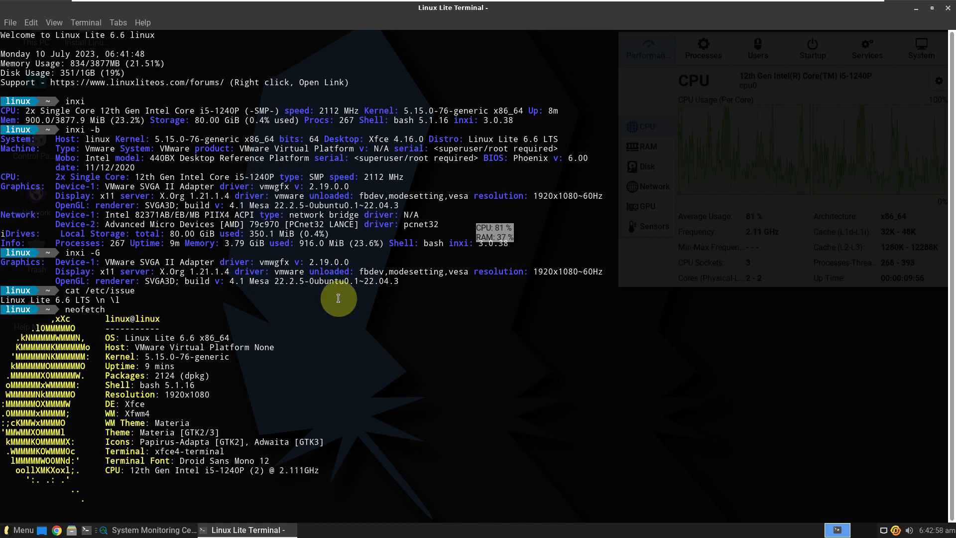
Step: Run inxi -sv8 for the full system report and start htop to monitor the running processes
{"action": "type", "text": "inx"}
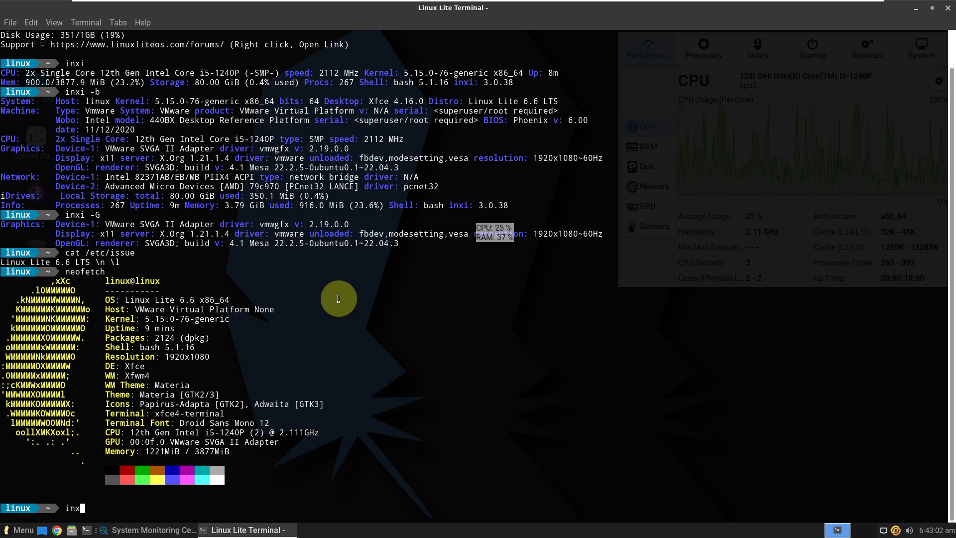
{"action": "type", "text": "i -sv8"}
{"action": "key", "text": "Return"}
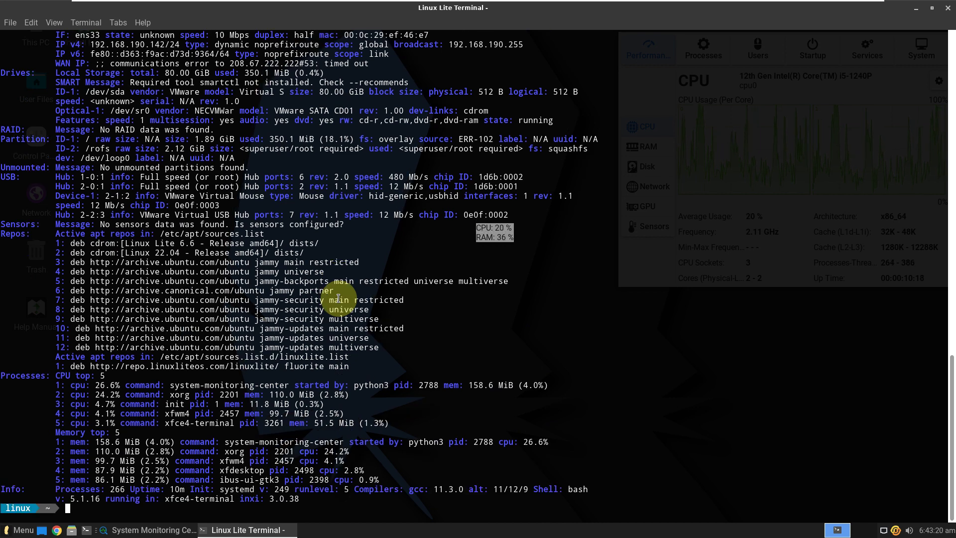
{"action": "type", "text": "htop"}
{"action": "key", "text": "Return"}
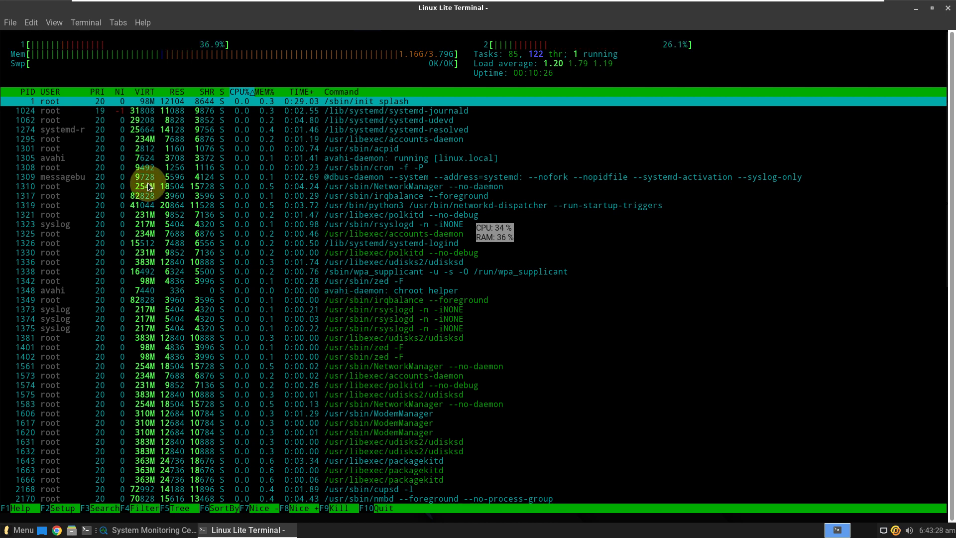
Step: View the terminal's About information, dismiss it and close the terminal window despite the running htop process
{"action": "left_click", "coordinate": [142, 22]}
{"action": "left_click", "coordinate": [149, 52]}
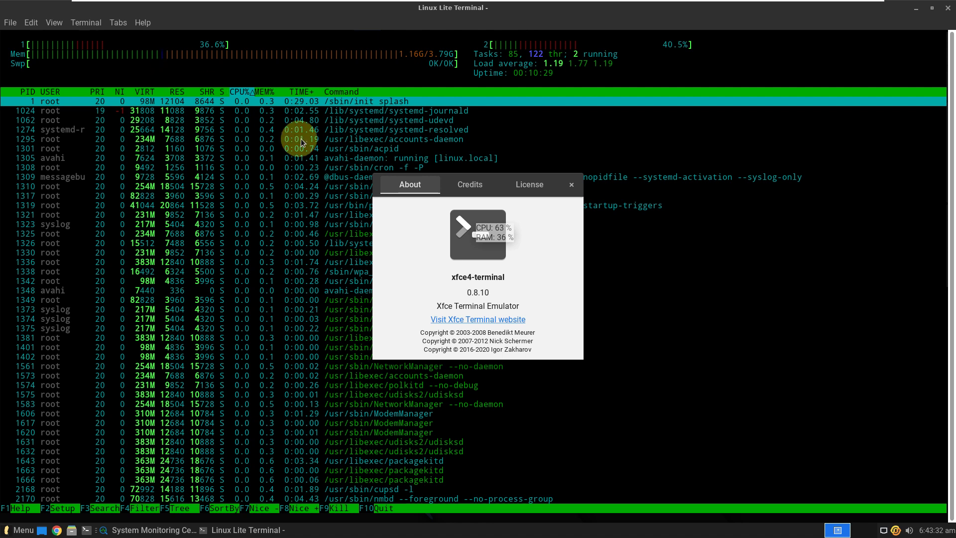
{"action": "left_click", "coordinate": [570, 185]}
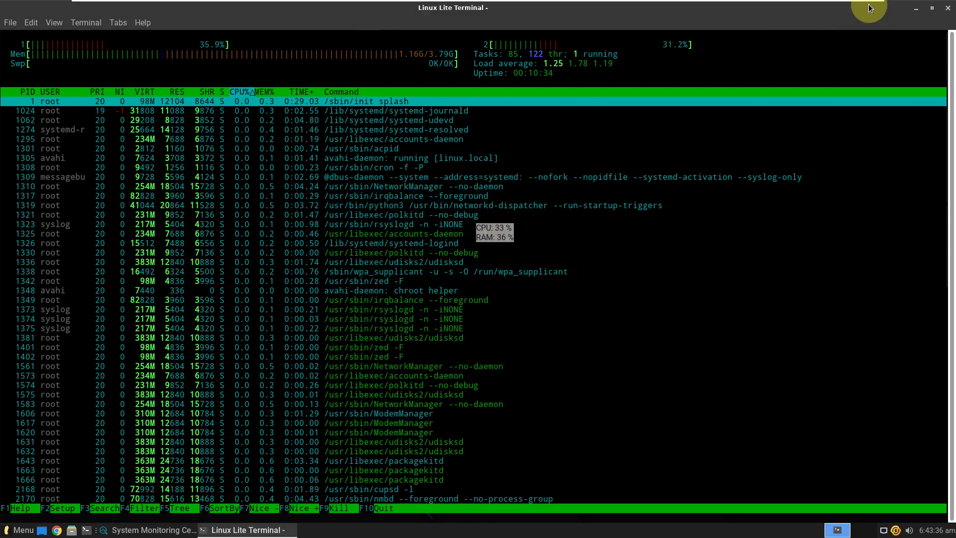
{"action": "left_click", "coordinate": [949, 8]}
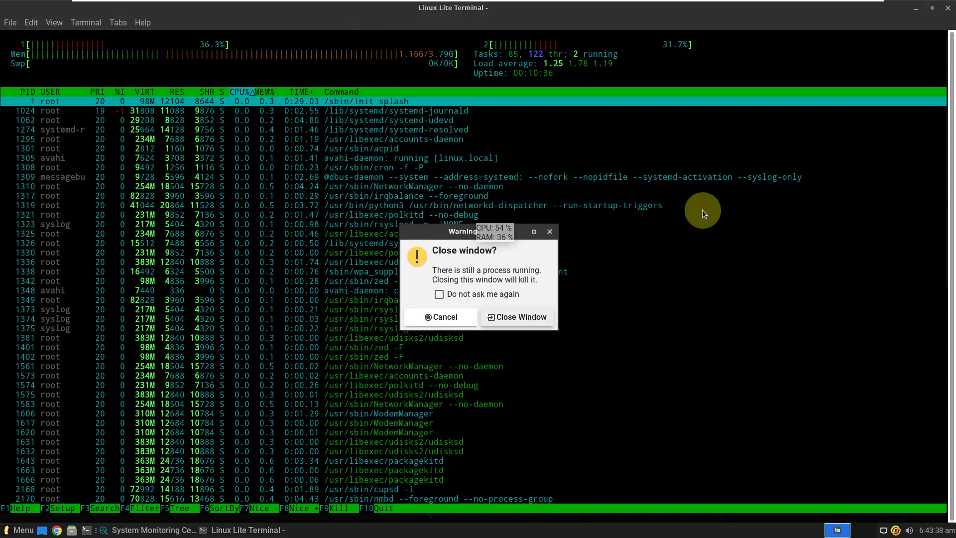
{"action": "left_click", "coordinate": [499, 321]}
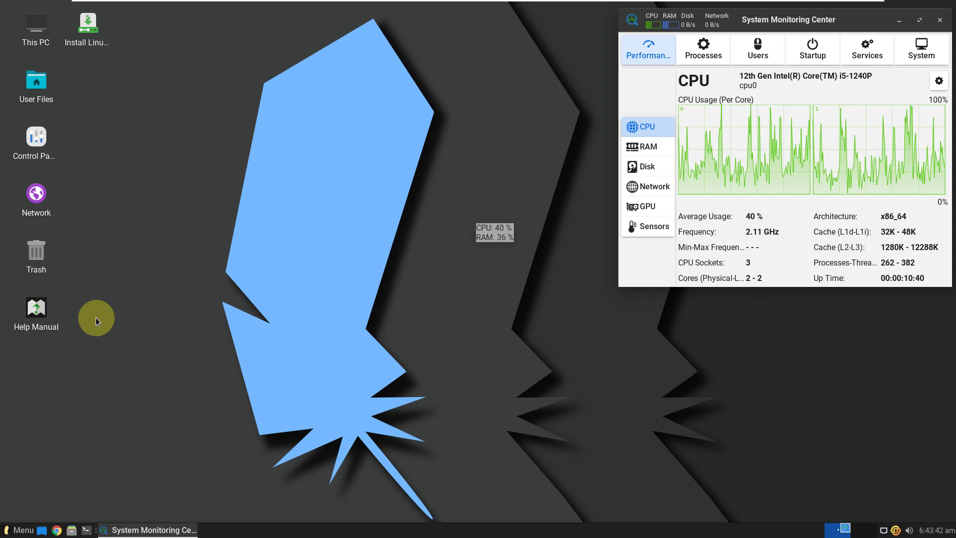
Step: Launch the Google Chrome browser
{"action": "left_click", "coordinate": [57, 528]}
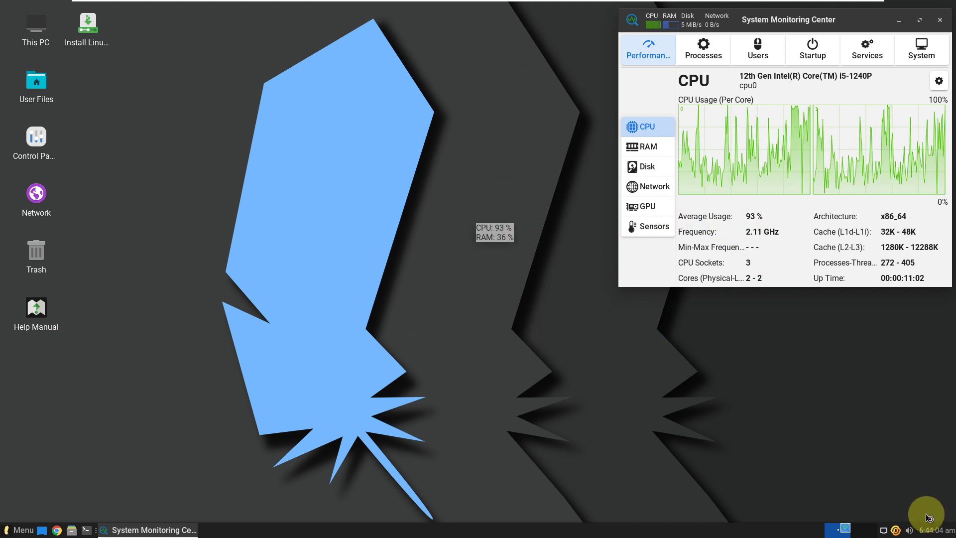
Step: Look at the clock's calendar and the volume controls, and close both
{"action": "left_click", "coordinate": [935, 531]}
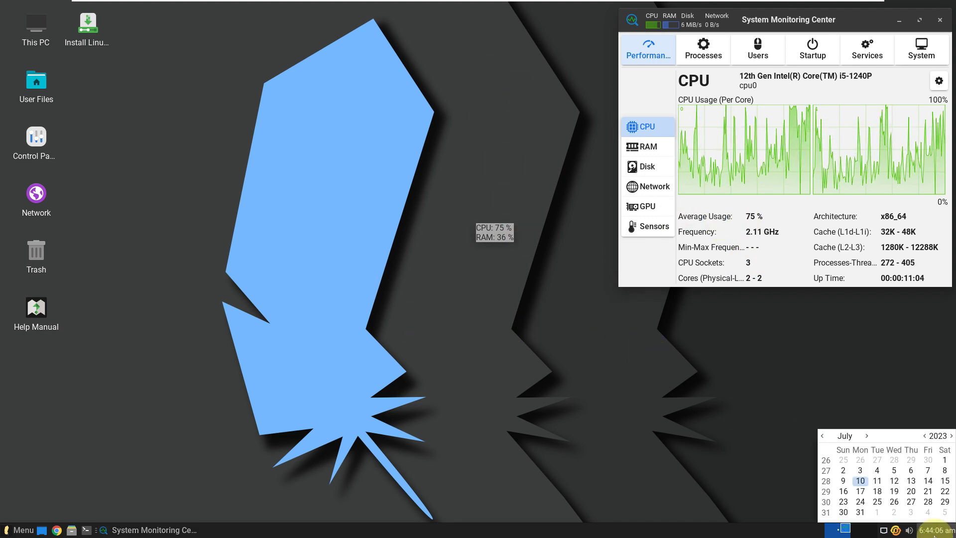
{"action": "left_click", "coordinate": [914, 532]}
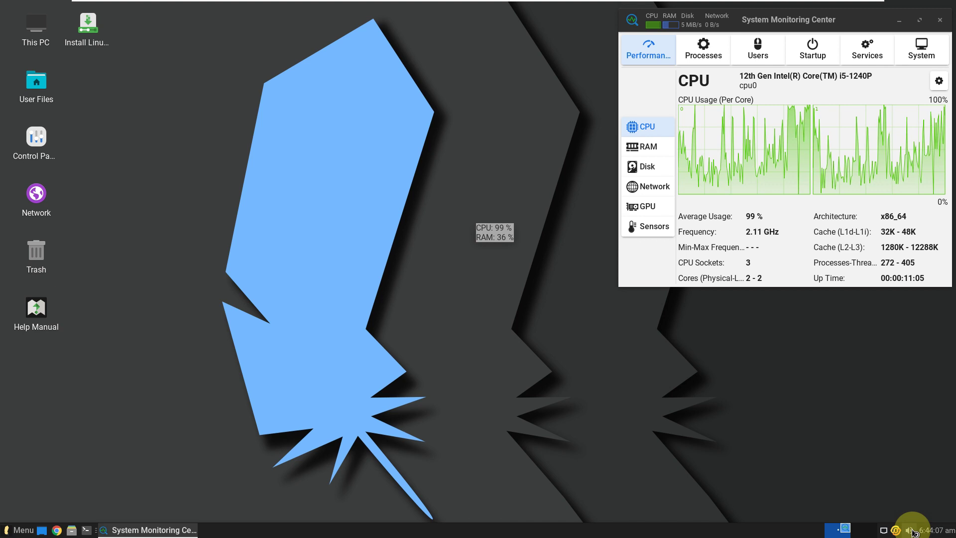
{"action": "left_click", "coordinate": [914, 531]}
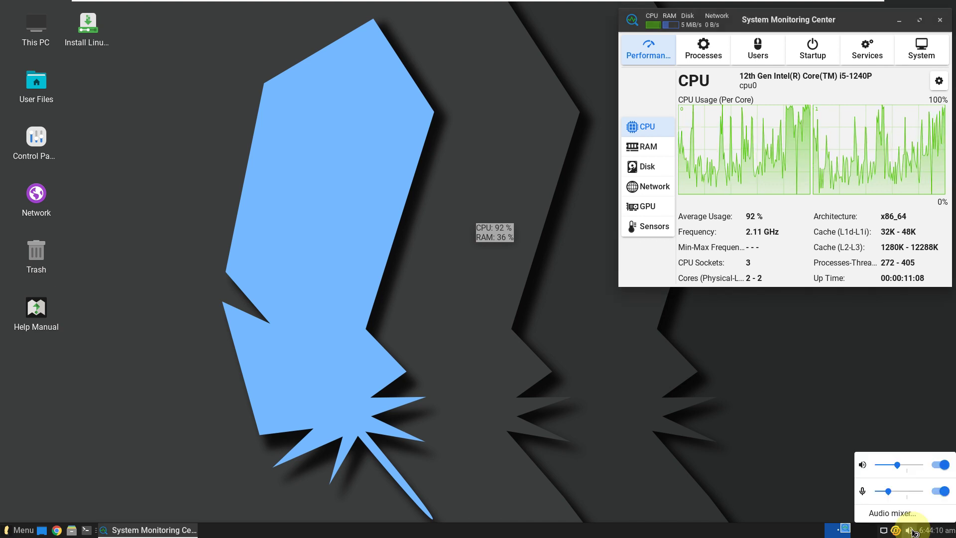
{"action": "left_click", "coordinate": [914, 531]}
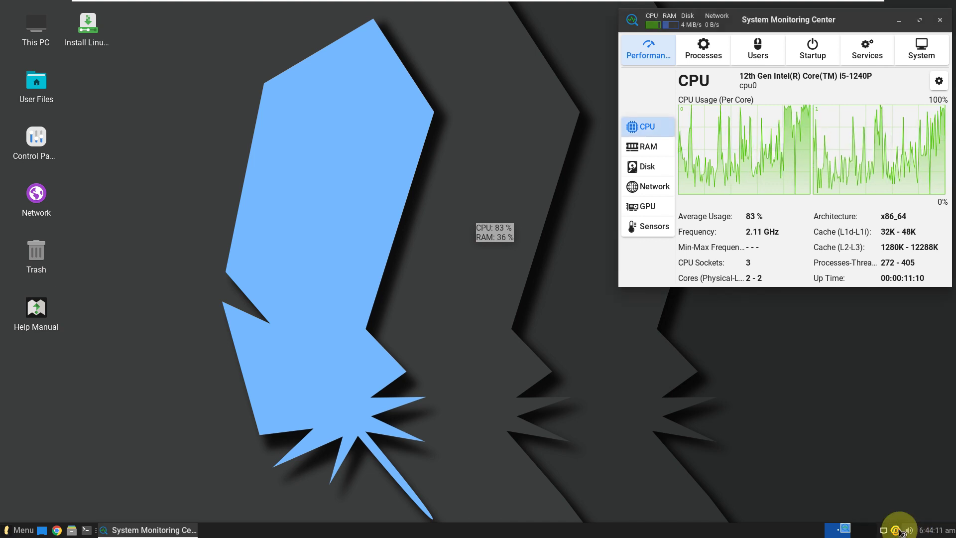
Step: View the About information of Package Update Indicator and look over the network connection options
{"action": "left_click", "coordinate": [900, 531]}
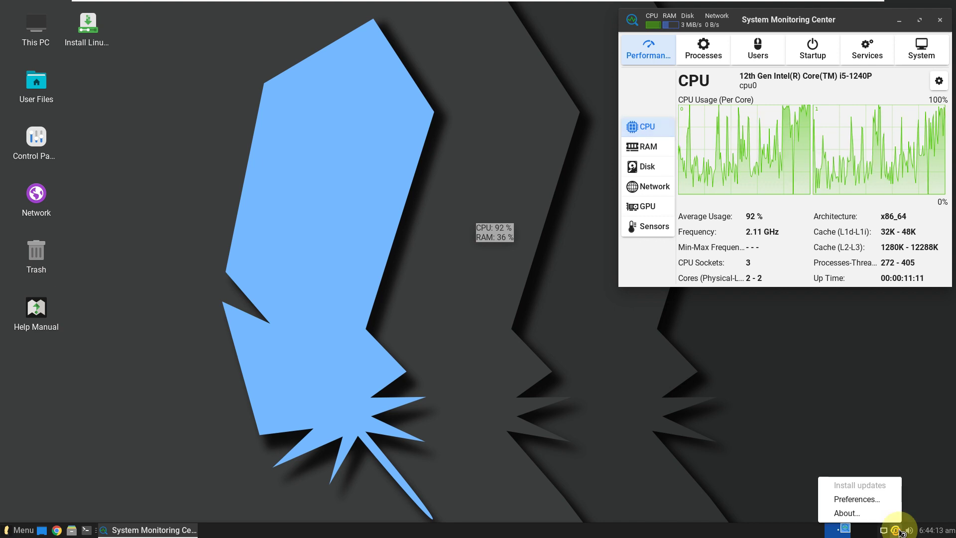
{"action": "left_click", "coordinate": [872, 513]}
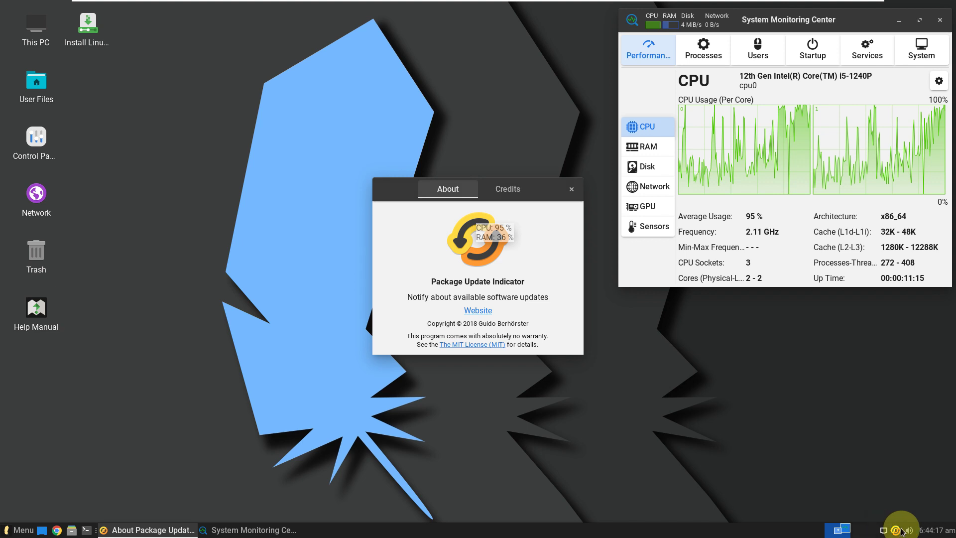
{"action": "left_click", "coordinate": [881, 531]}
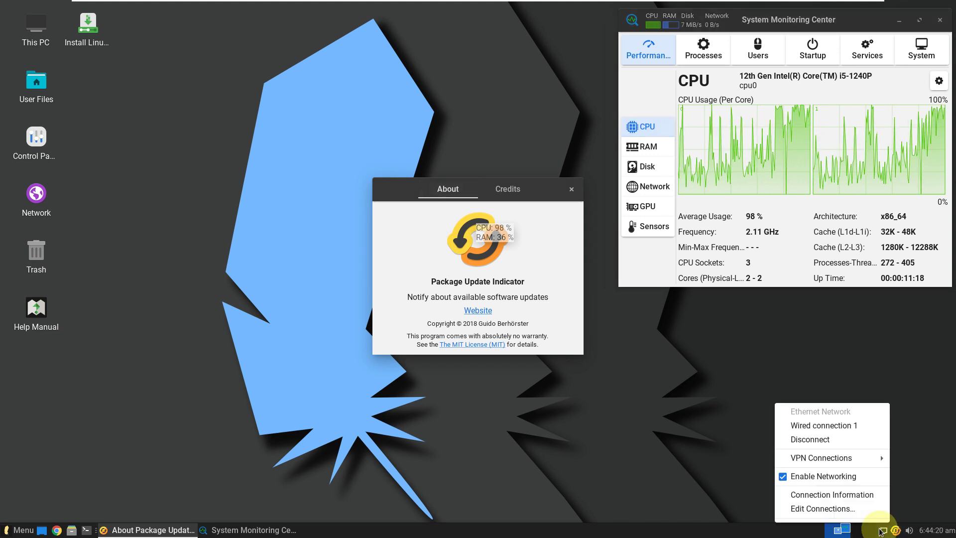
{"action": "left_click", "coordinate": [881, 531]}
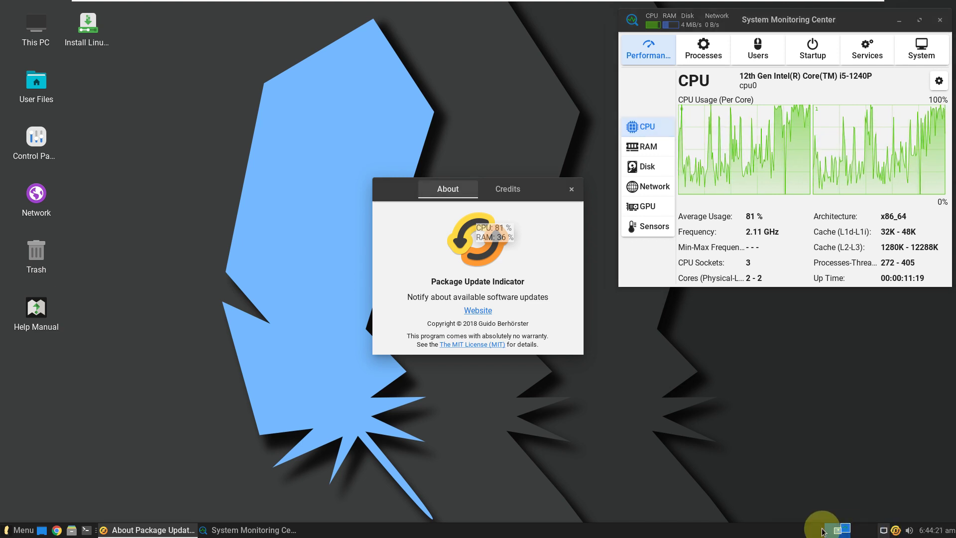
Step: View the About information of the Xfce panel
{"action": "right_click", "coordinate": [768, 528]}
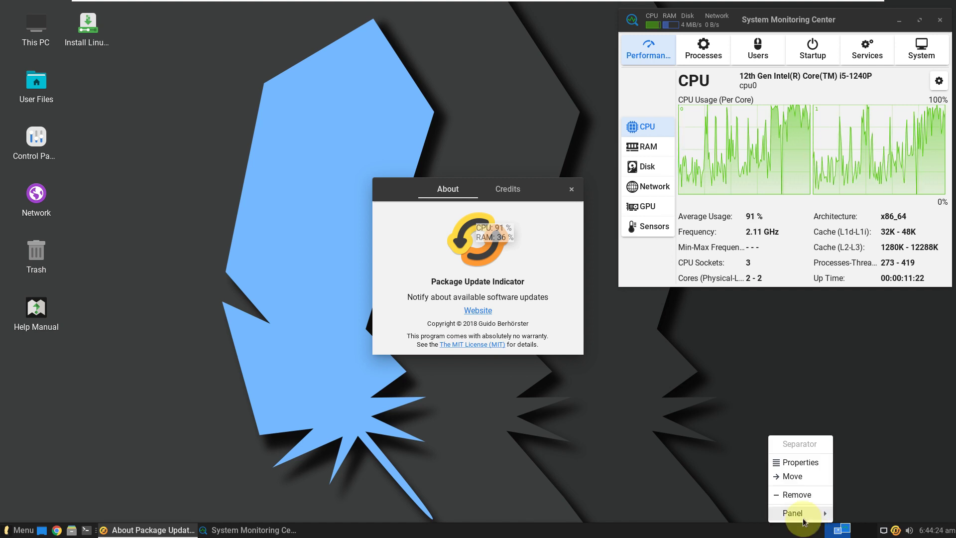
{"action": "mouse_move", "coordinate": [804, 520]}
{"action": "left_click", "coordinate": [861, 514]}
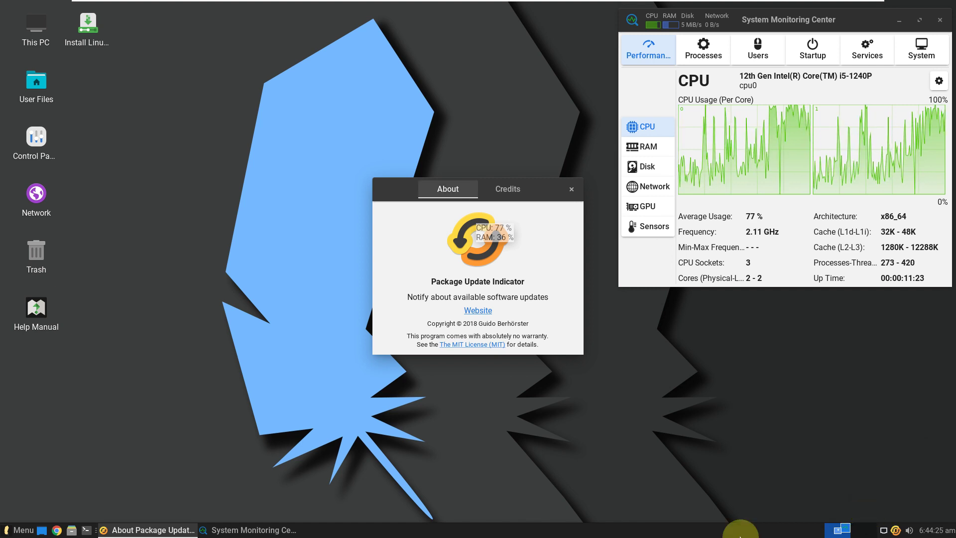
Step: Open the properties of the panel's separator and close both About windows, keeping the Separator dialog clear of them
{"action": "right_click", "coordinate": [637, 532]}
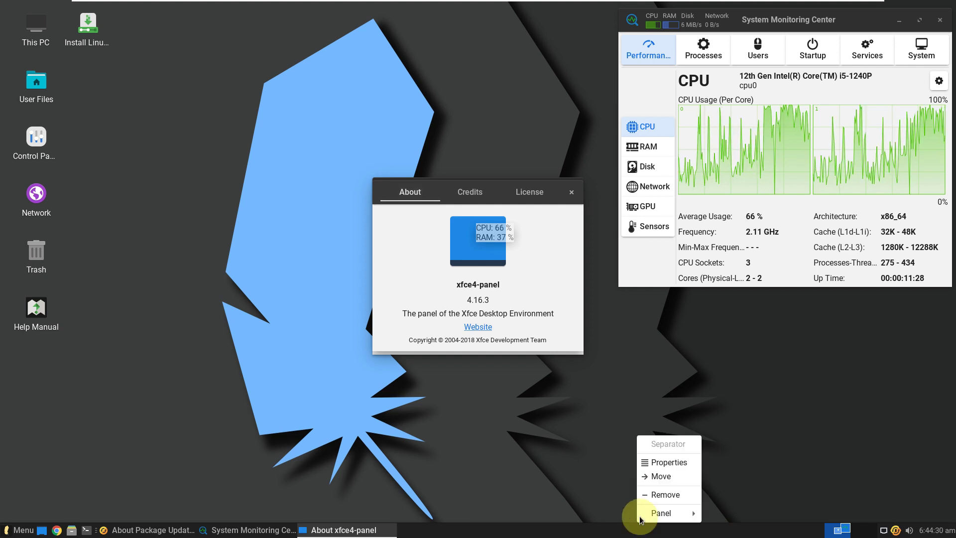
{"action": "left_click", "coordinate": [661, 465]}
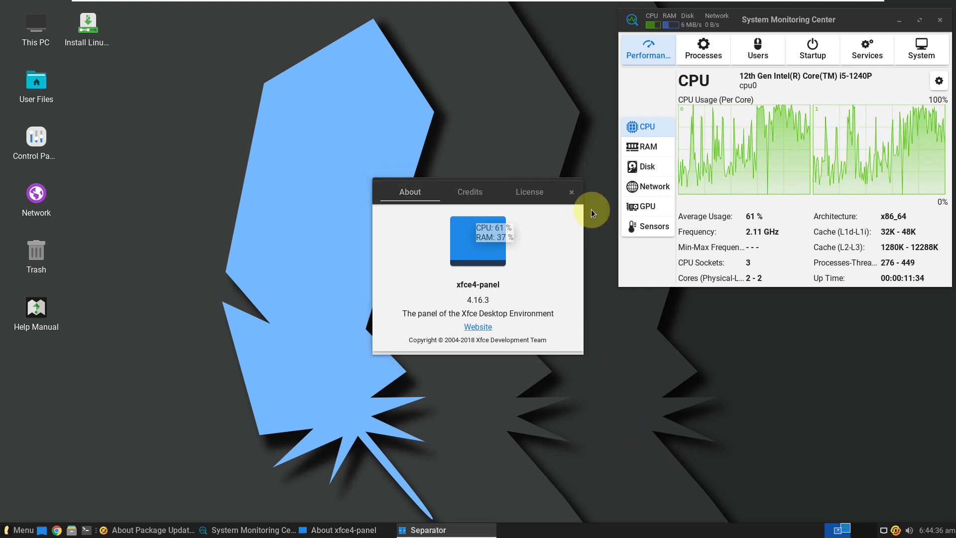
{"action": "left_click", "coordinate": [571, 190]}
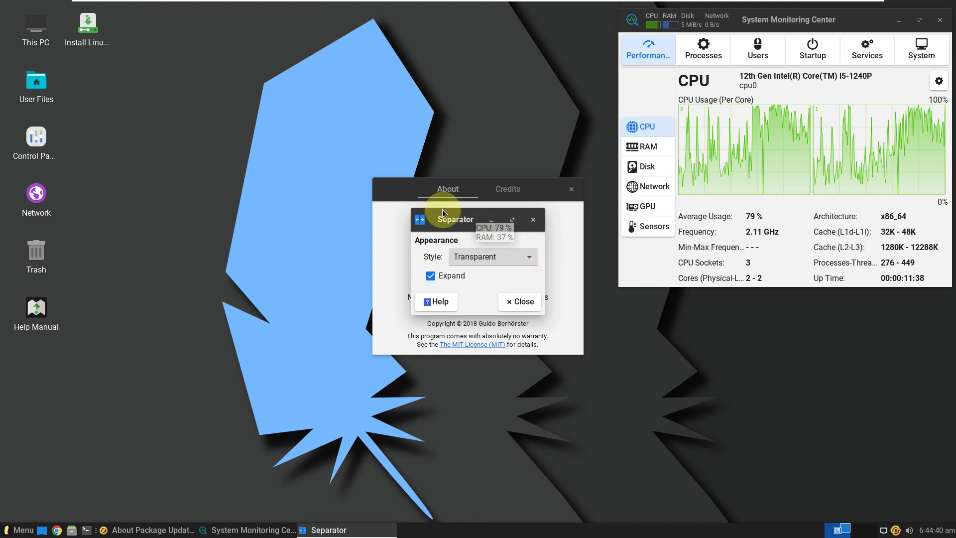
{"action": "left_click_drag", "start_coordinate": [450, 218], "coordinate": [303, 218]}
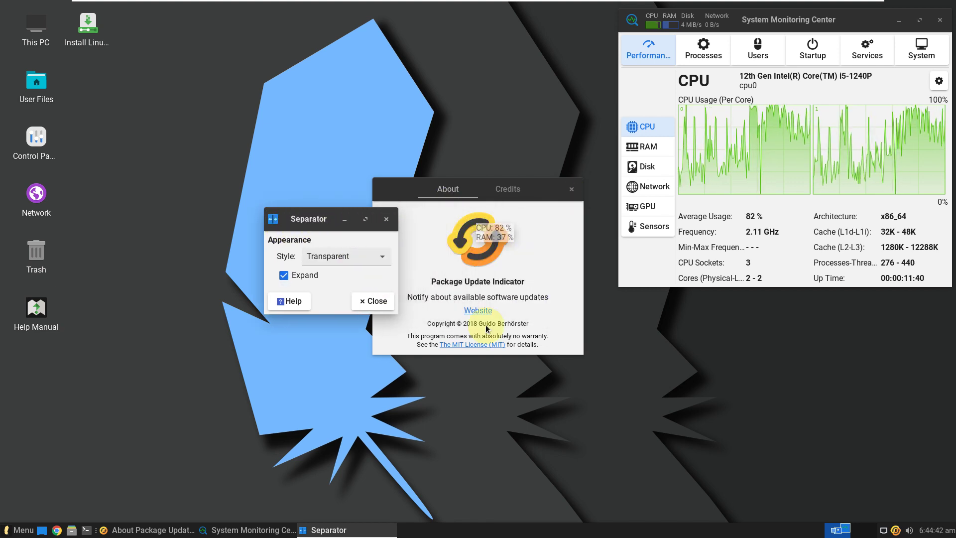
{"action": "left_click", "coordinate": [570, 190]}
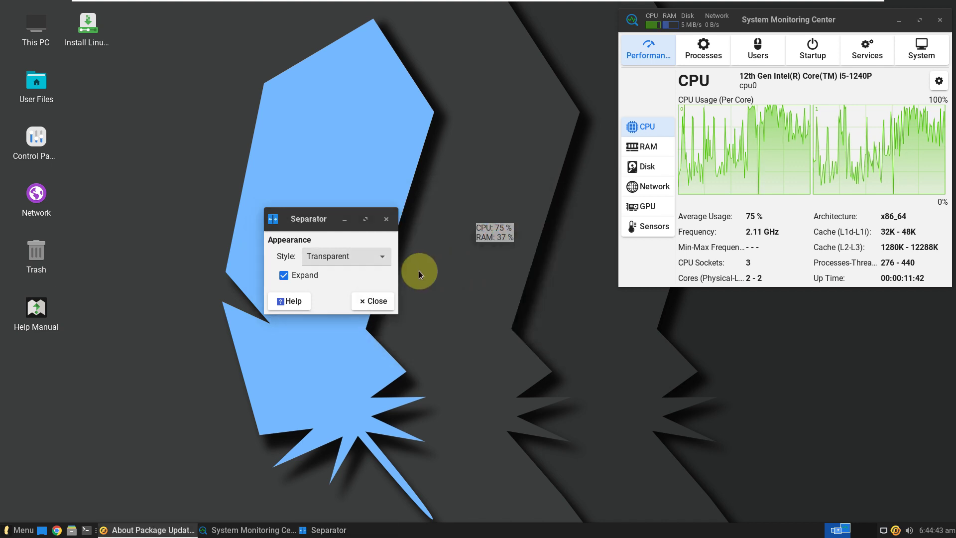
Step: Look over the separator's available styles without choosing another one, and close the Separator dialog
{"action": "left_click", "coordinate": [379, 263]}
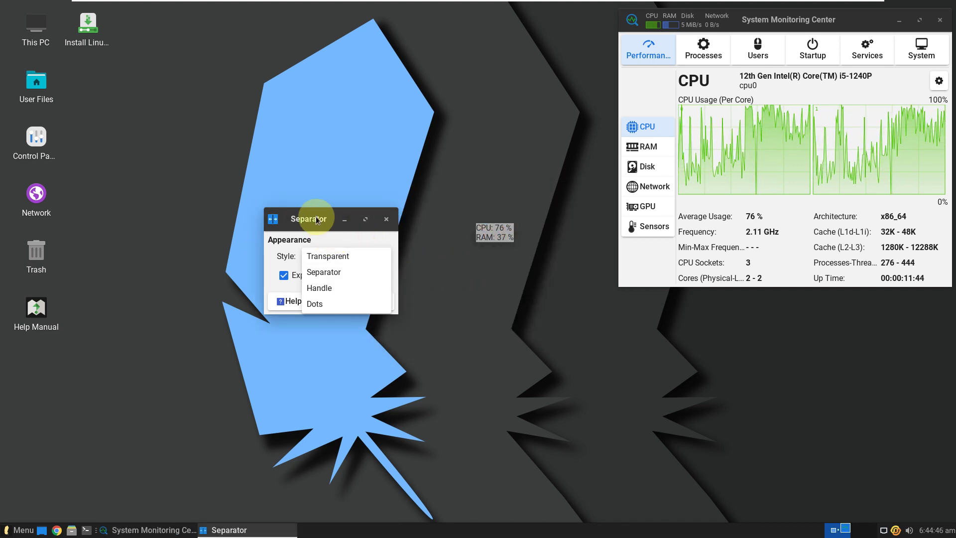
{"action": "left_click", "coordinate": [374, 244]}
{"action": "left_click", "coordinate": [385, 219]}
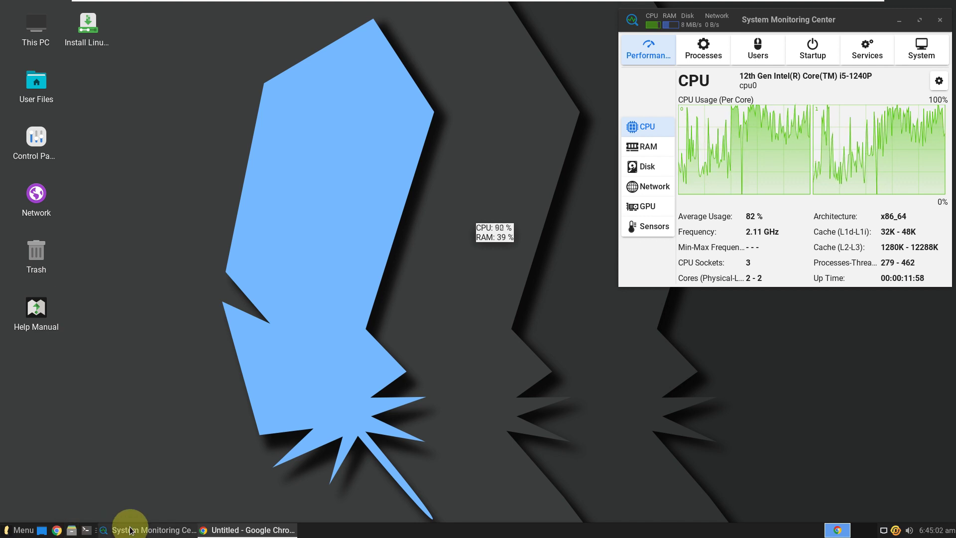
Step: View the About information of the file manager opened at the home folder, and close the file manager
{"action": "left_click", "coordinate": [56, 530]}
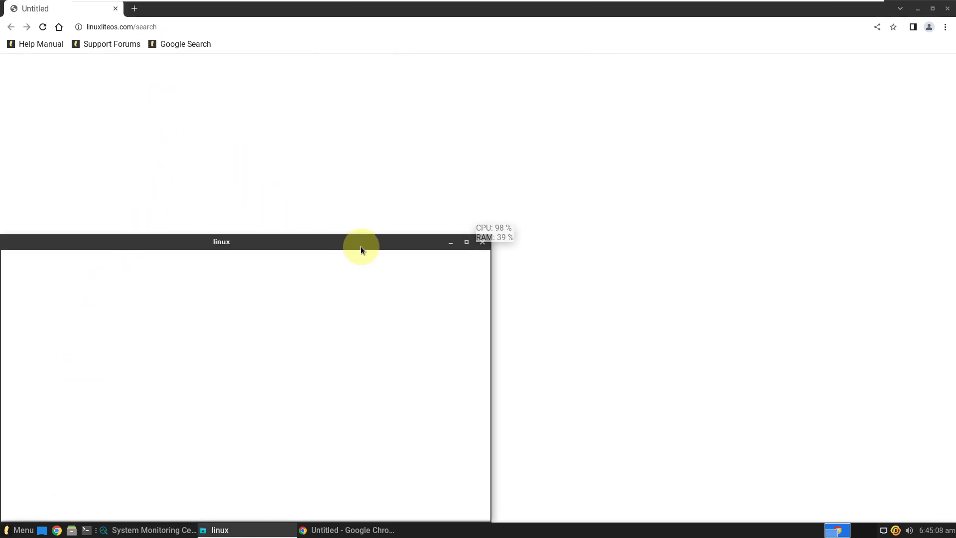
{"action": "left_click_drag", "start_coordinate": [360, 249], "coordinate": [473, 121]}
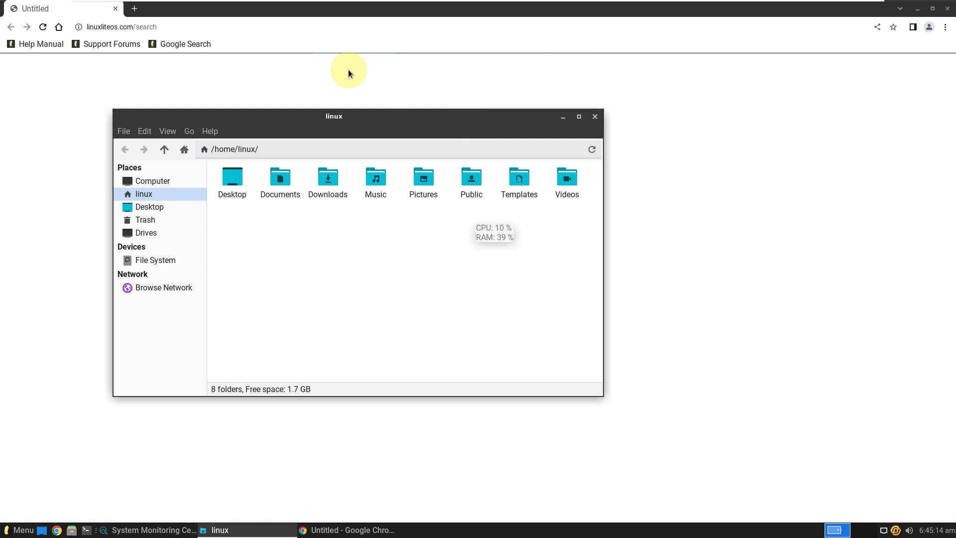
{"action": "left_click", "coordinate": [204, 131]}
{"action": "left_click", "coordinate": [228, 162]}
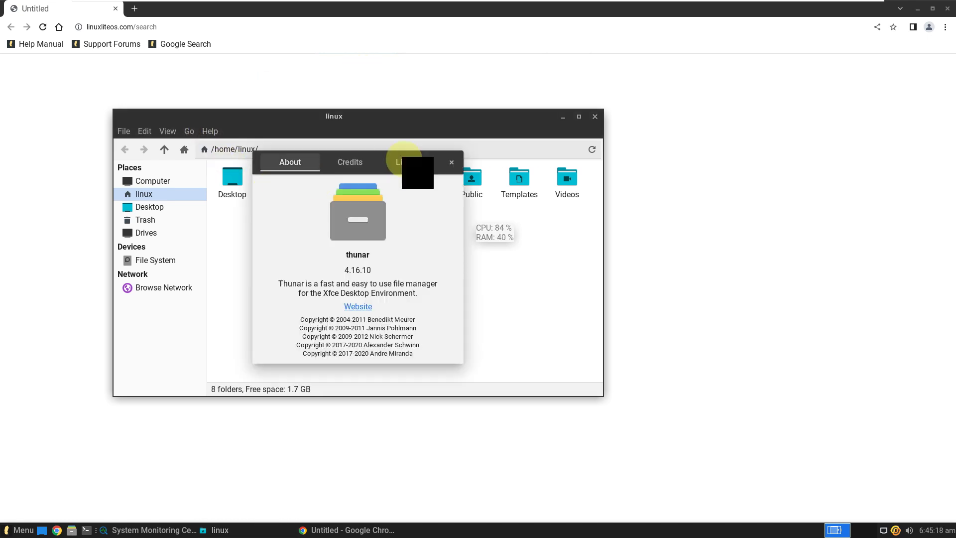
{"action": "key", "text": "Escape"}
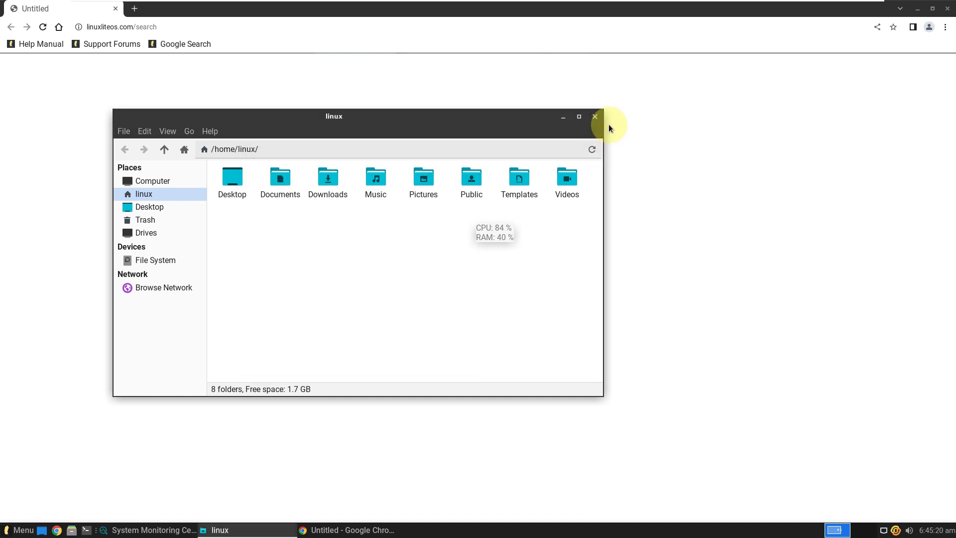
{"action": "left_click", "coordinate": [594, 117]}
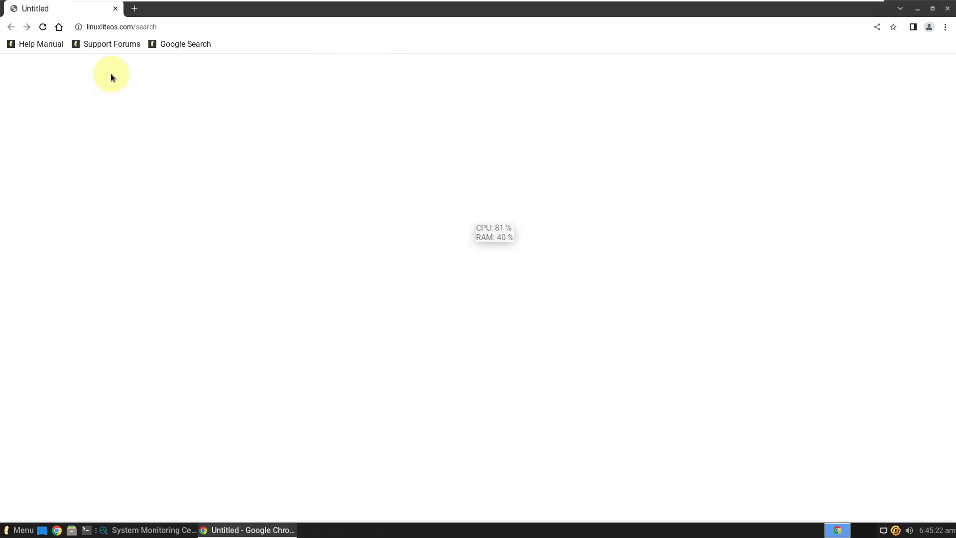
Step: Search the web for "linux lite 6.6" in the Chrome window
{"action": "left_click", "coordinate": [145, 27]}
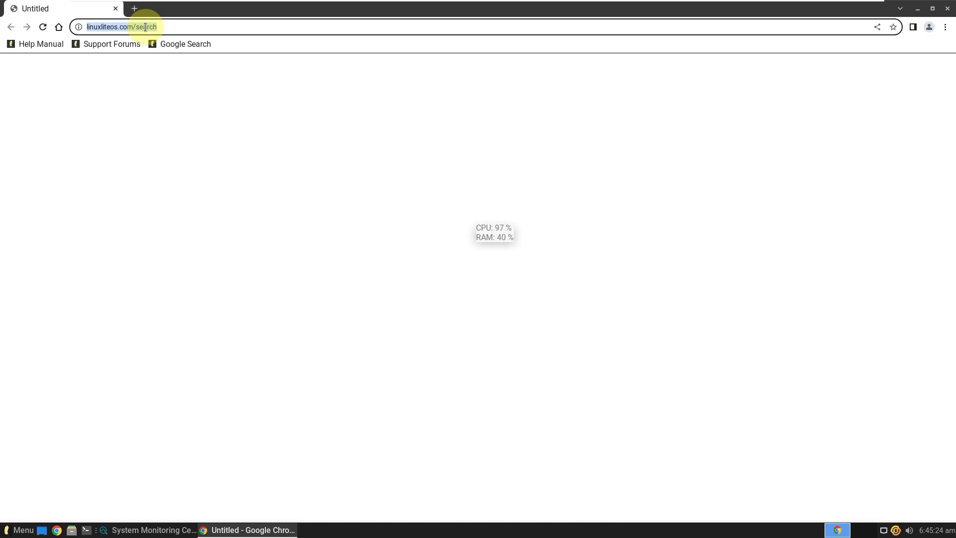
{"action": "key", "text": "BackSpace"}
{"action": "type", "text": "linux"}
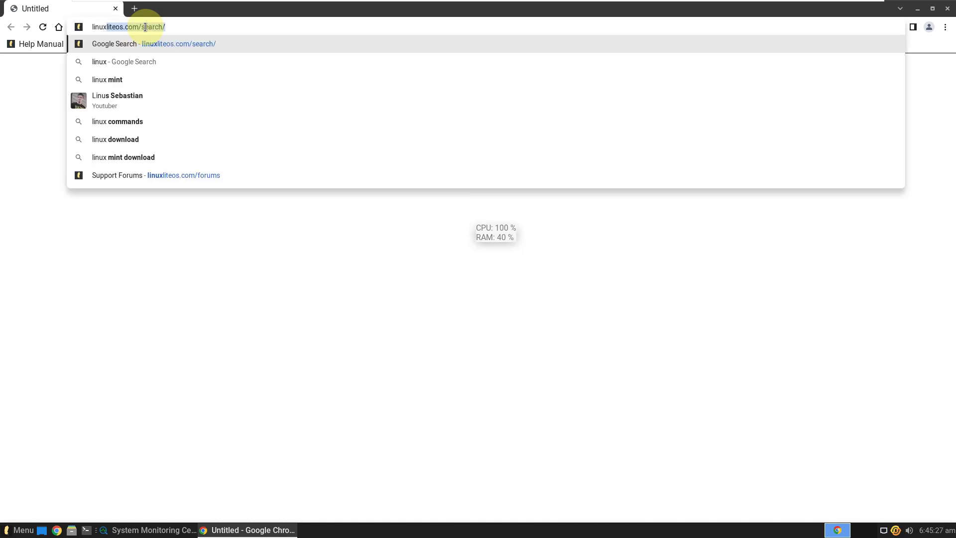
{"action": "key", "text": "Delete"}
{"action": "type", "text": "lite"}
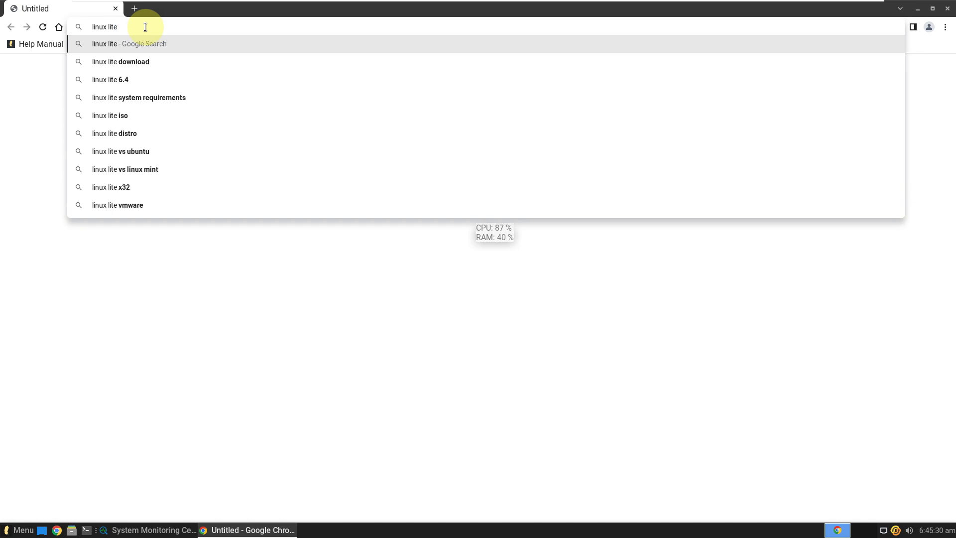
{"action": "type", "text": " 6.6"}
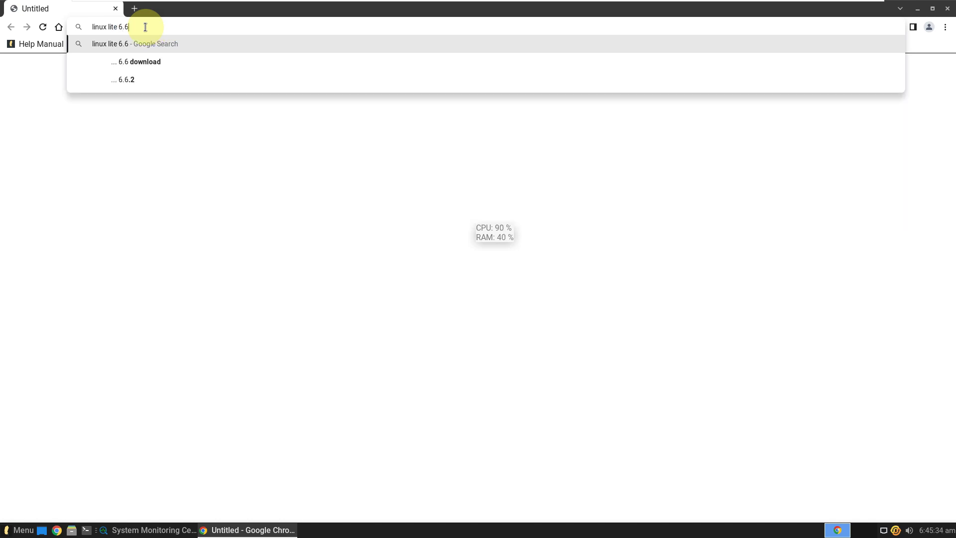
{"action": "key", "text": "Return"}
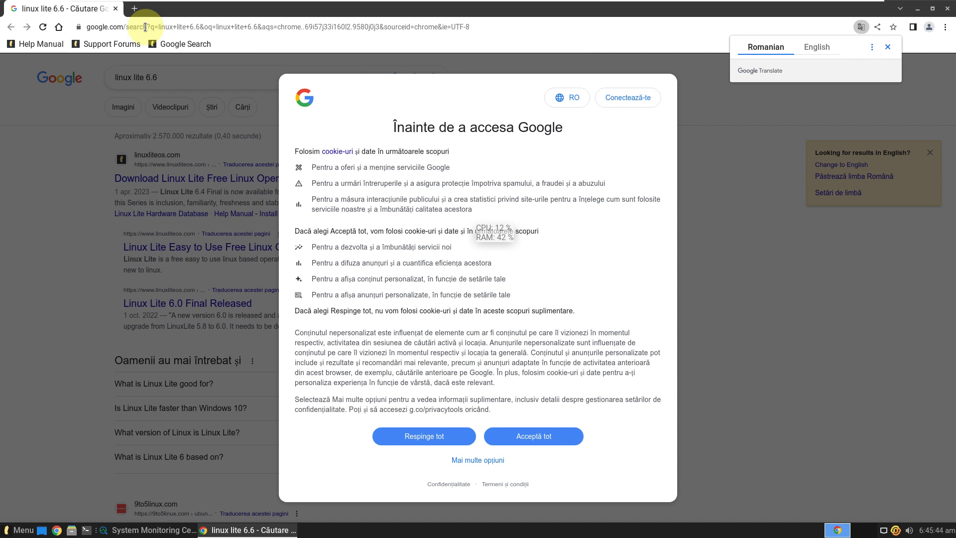
Step: Accept all of Google's cookies and change the search results to English
{"action": "left_click", "coordinate": [543, 436]}
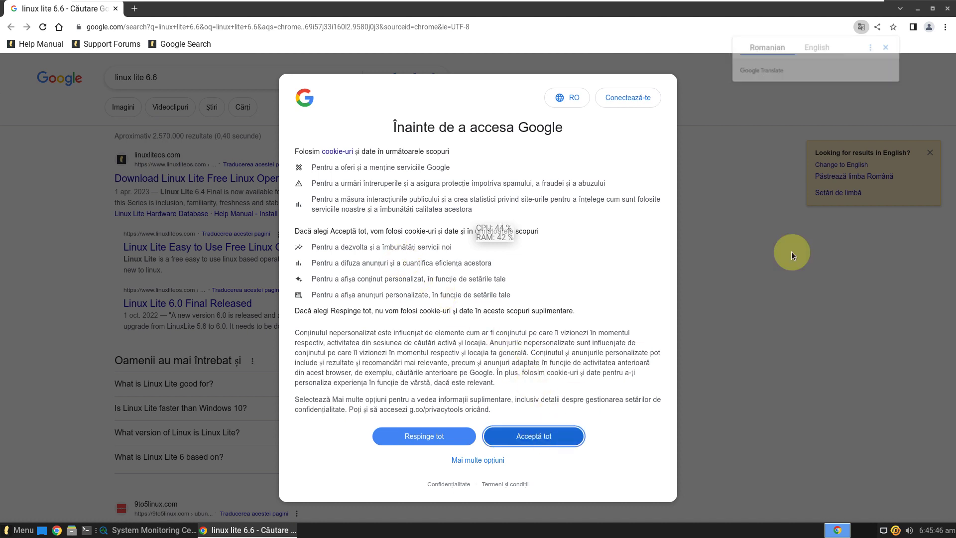
{"action": "left_click", "coordinate": [846, 164]}
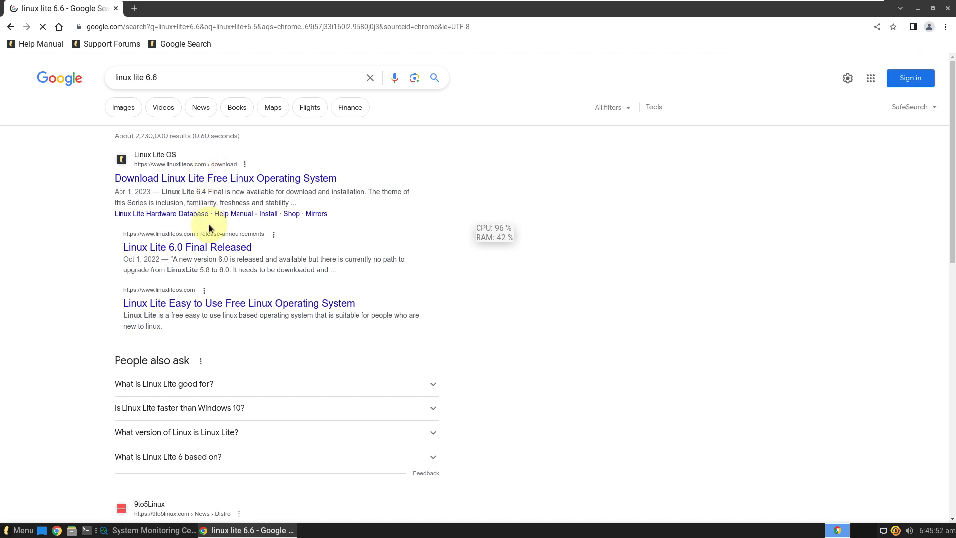
Step: Look through the search results and open "Download Linux Lite Free Linux Operating System"
{"action": "scroll", "coordinate": [209, 227], "scroll_direction": "down", "scroll_amount": 2}
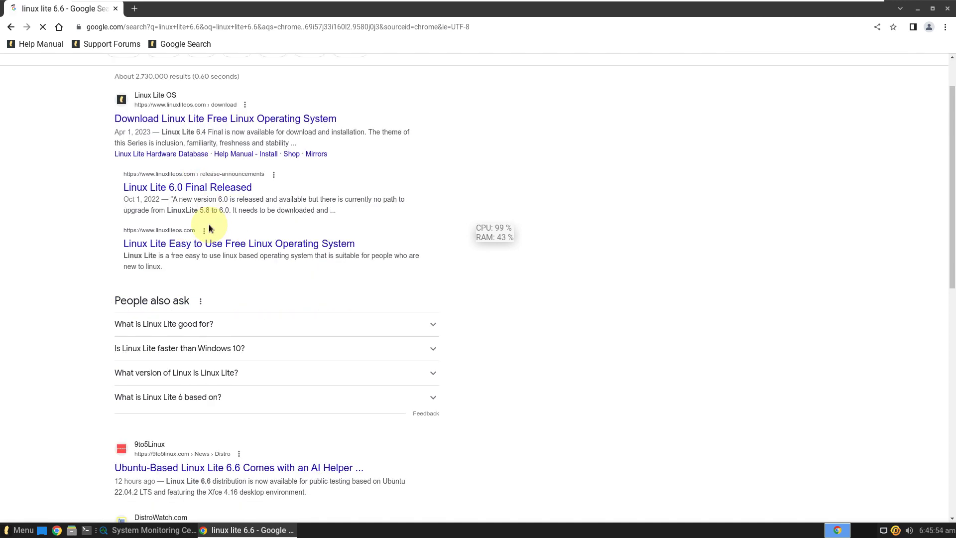
{"action": "scroll", "coordinate": [208, 224], "scroll_direction": "up", "scroll_amount": 2}
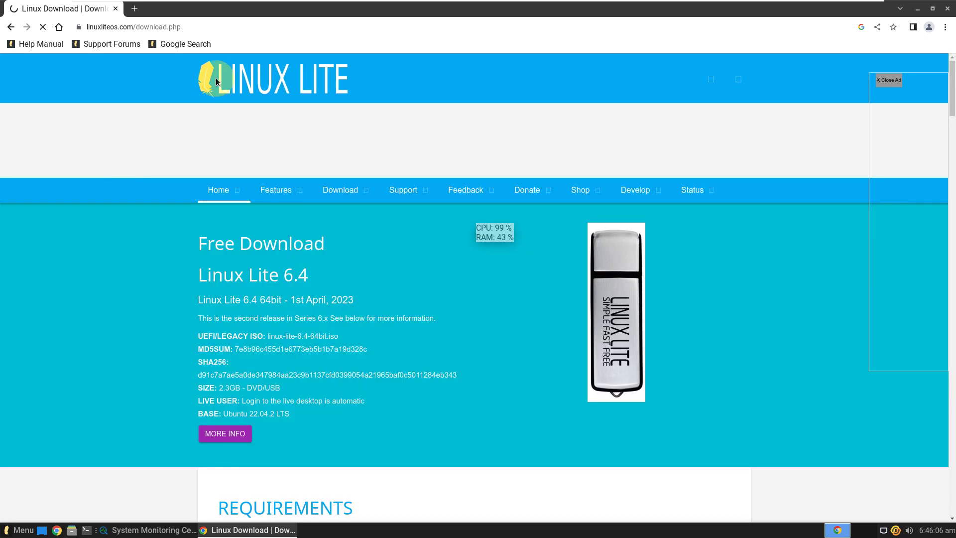
Step: Open the Linux Lite site's home page and look through its sections from the introduction to the latest news
{"action": "left_click", "coordinate": [225, 195]}
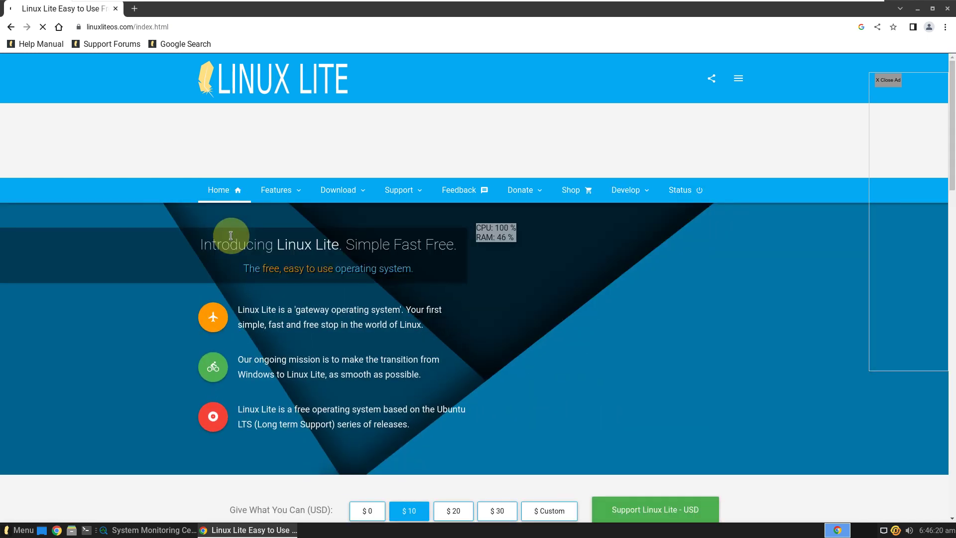
{"action": "scroll", "coordinate": [232, 239], "scroll_direction": "down", "scroll_amount": 2}
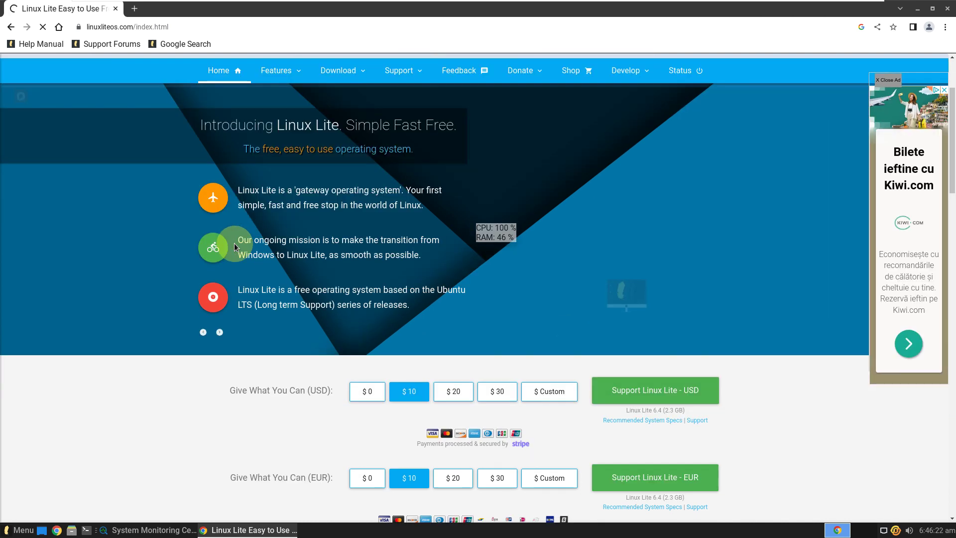
{"action": "scroll", "coordinate": [235, 246], "scroll_direction": "down", "scroll_amount": 5}
{"action": "scroll", "coordinate": [234, 244], "scroll_direction": "down", "scroll_amount": 6}
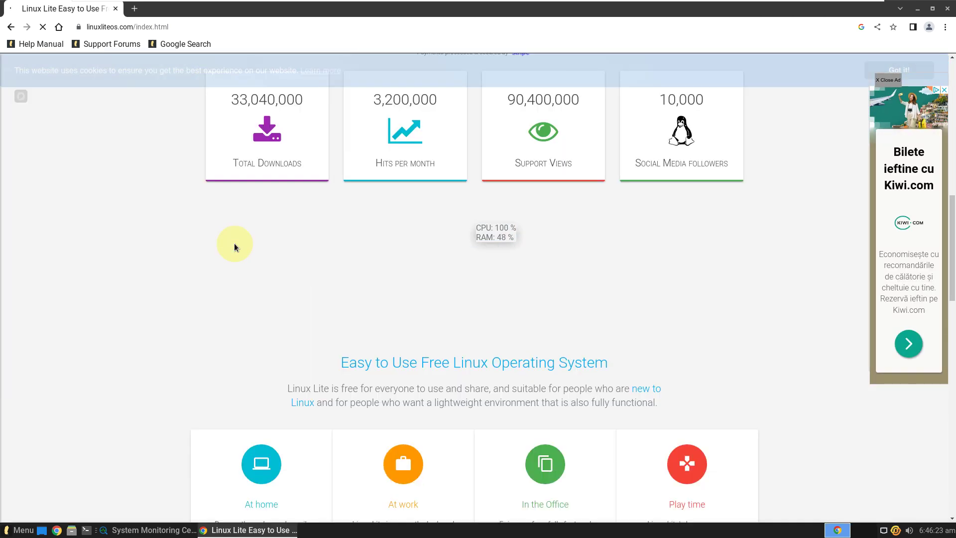
{"action": "scroll", "coordinate": [234, 246], "scroll_direction": "down", "scroll_amount": 3}
{"action": "scroll", "coordinate": [234, 248], "scroll_direction": "down", "scroll_amount": 5}
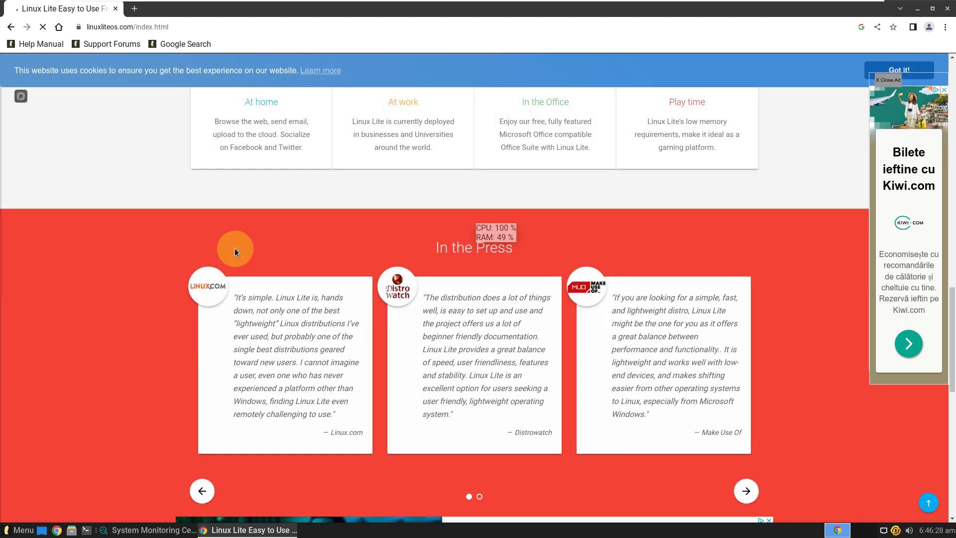
{"action": "scroll", "coordinate": [235, 248], "scroll_direction": "down", "scroll_amount": 3}
{"action": "scroll", "coordinate": [240, 256], "scroll_direction": "down", "scroll_amount": 3}
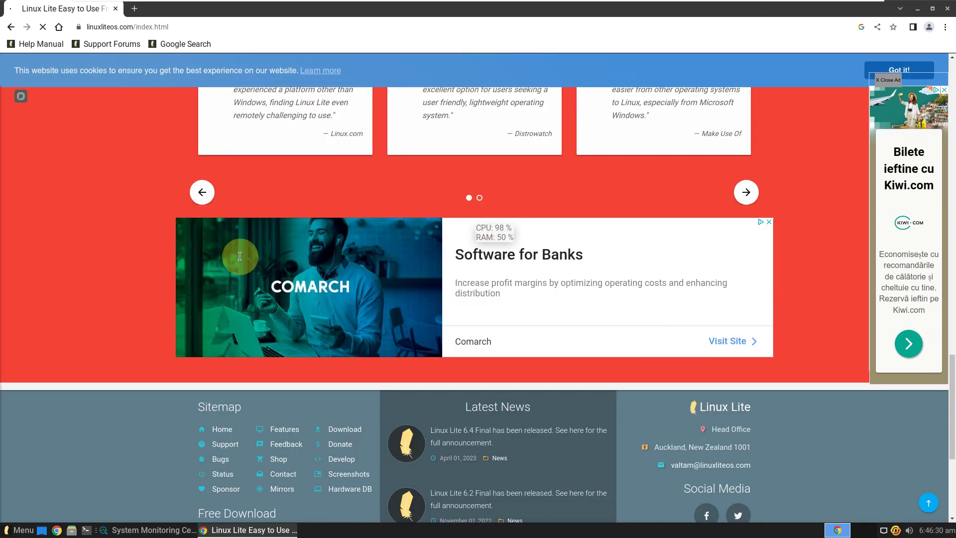
{"action": "scroll", "coordinate": [240, 256], "scroll_direction": "down", "scroll_amount": 1}
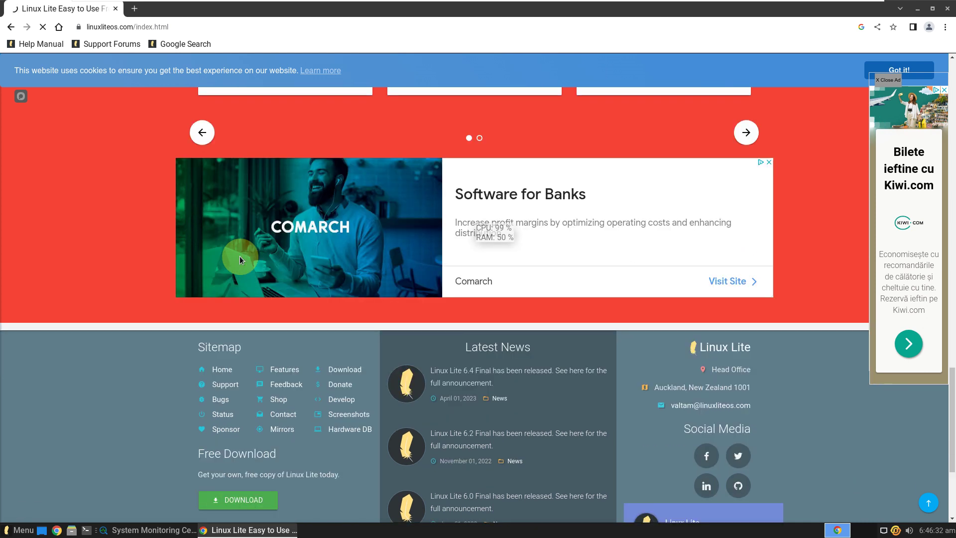
{"action": "scroll", "coordinate": [240, 255], "scroll_direction": "down", "scroll_amount": 1}
{"action": "scroll", "coordinate": [240, 256], "scroll_direction": "up", "scroll_amount": 20}
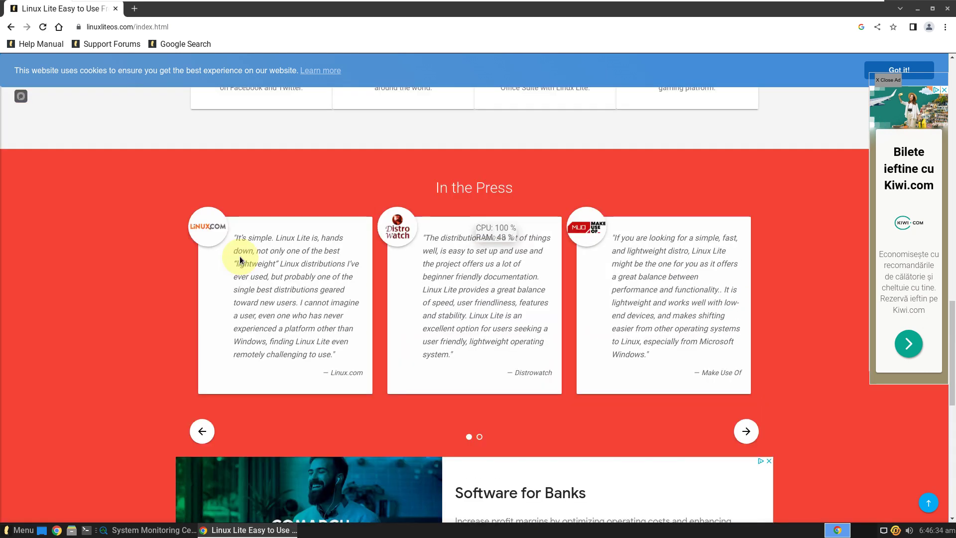
{"action": "scroll", "coordinate": [240, 256], "scroll_direction": "up", "scroll_amount": 1}
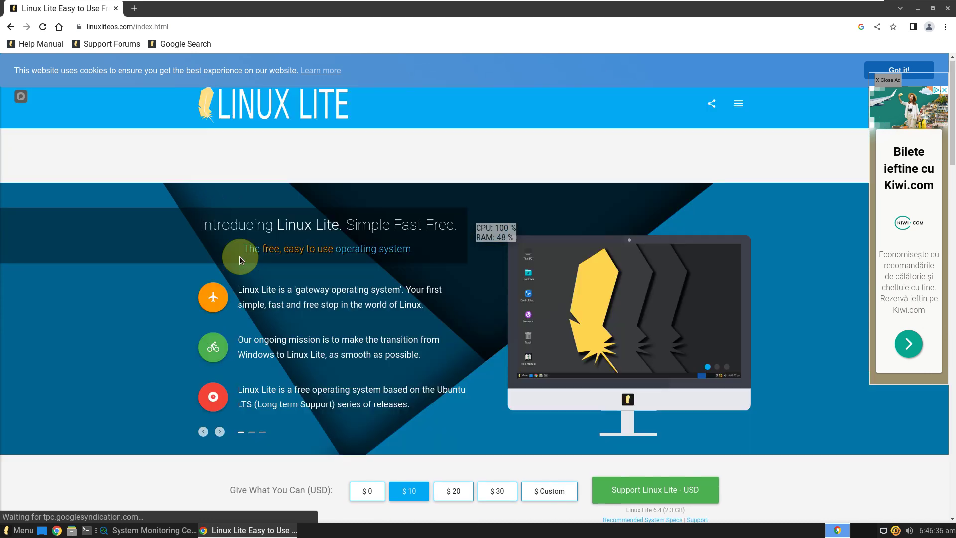
{"action": "scroll", "coordinate": [241, 256], "scroll_direction": "up", "scroll_amount": 2}
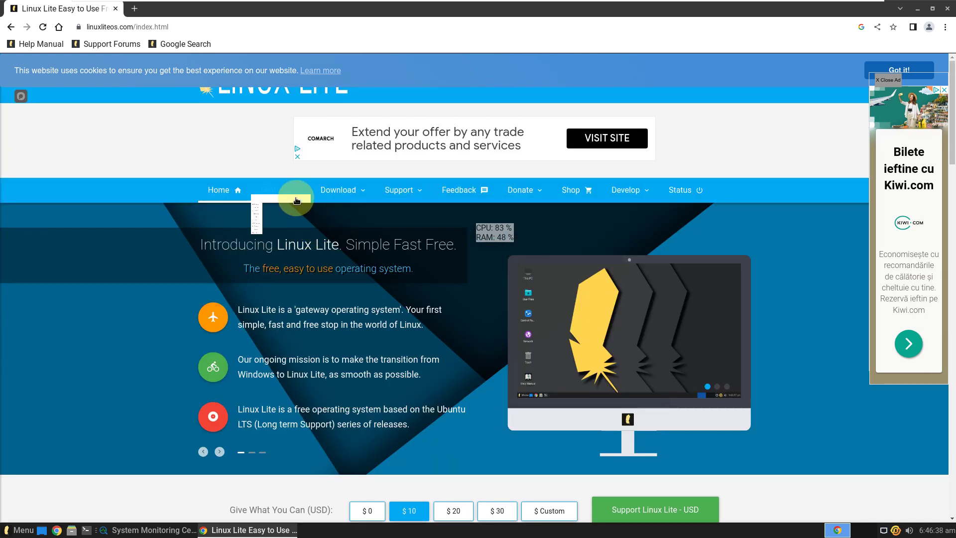
Step: Open the site's Current Release download information and look through the page to the UEFI/Secure Boot section
{"action": "mouse_move", "coordinate": [321, 196]}
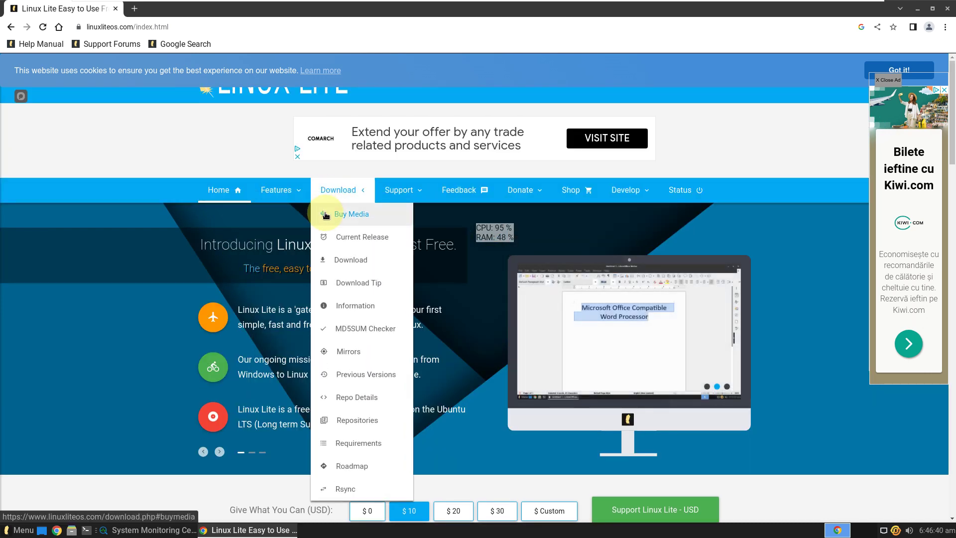
{"action": "left_click", "coordinate": [339, 237]}
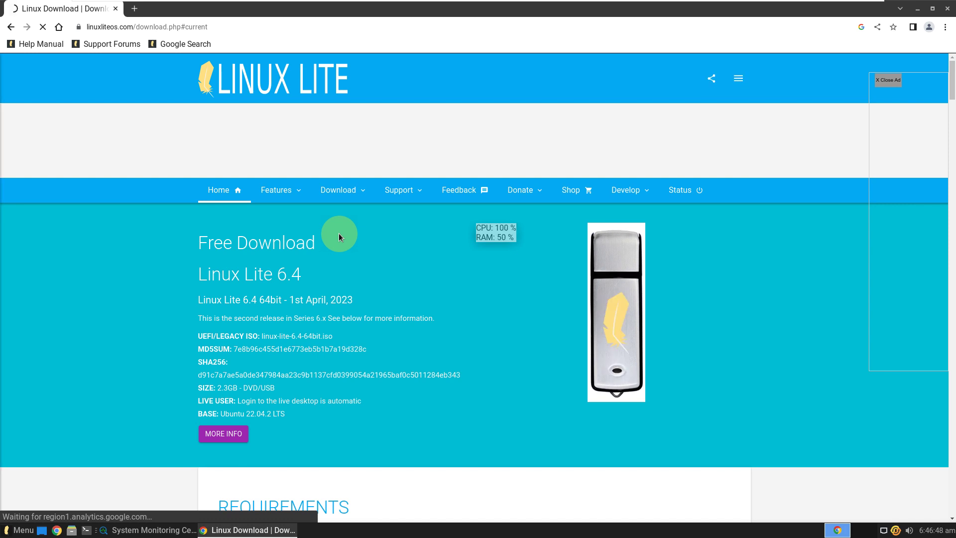
{"action": "scroll", "coordinate": [338, 235], "scroll_direction": "down", "scroll_amount": 10}
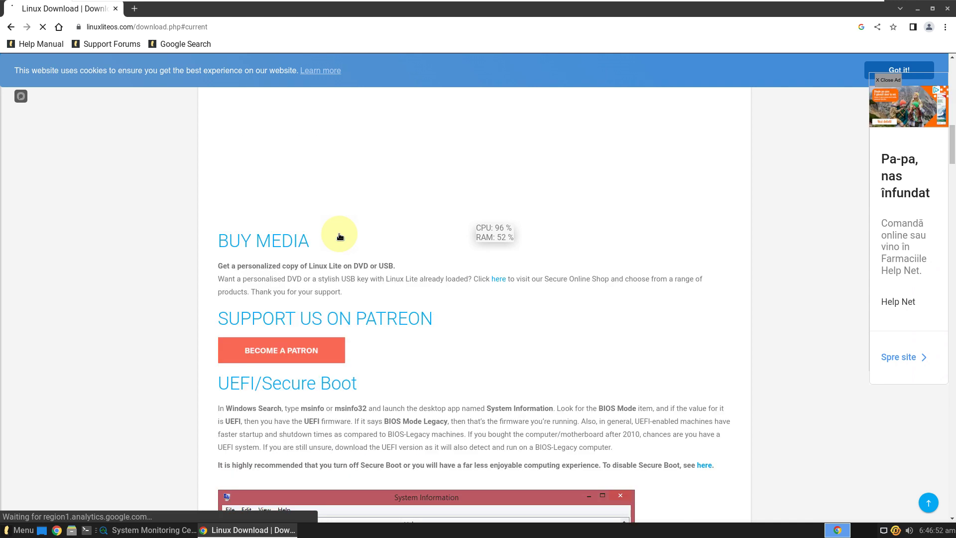
Step: Look through the rest of the Linux Lite download page and return to the English Google results for "linux lite 6.6"
{"action": "scroll", "coordinate": [339, 236], "scroll_direction": "down", "scroll_amount": 13}
{"action": "scroll", "coordinate": [338, 237], "scroll_direction": "down", "scroll_amount": 1}
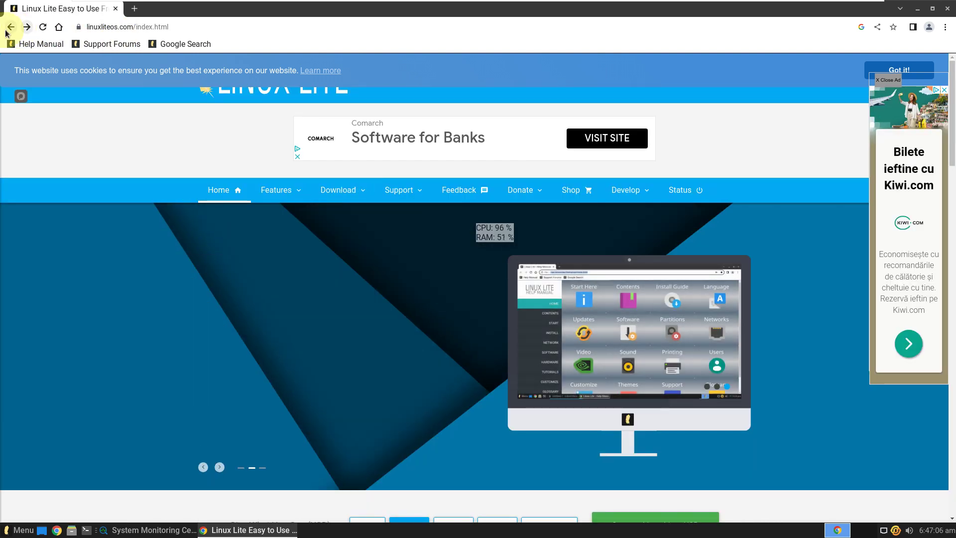
{"action": "right_click", "coordinate": [6, 32]}
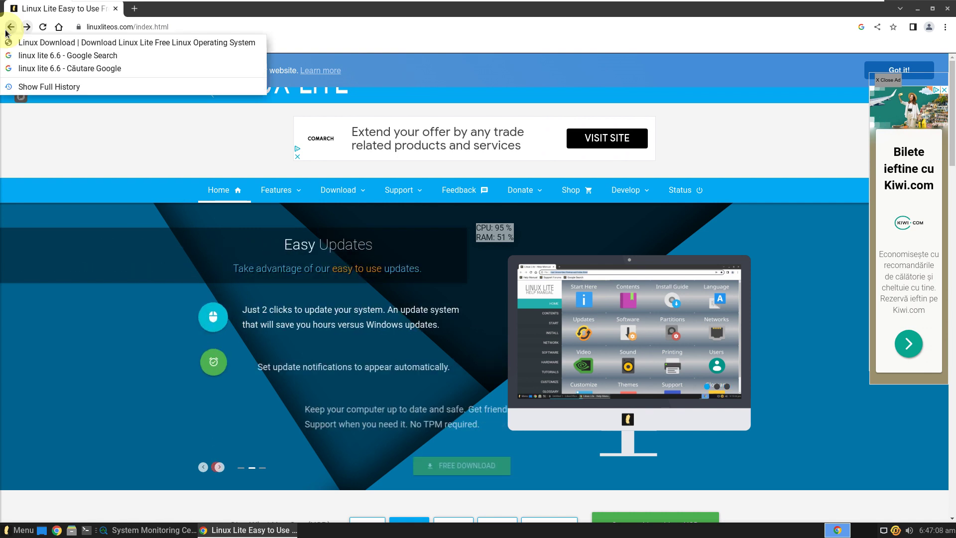
{"action": "left_click", "coordinate": [54, 59]}
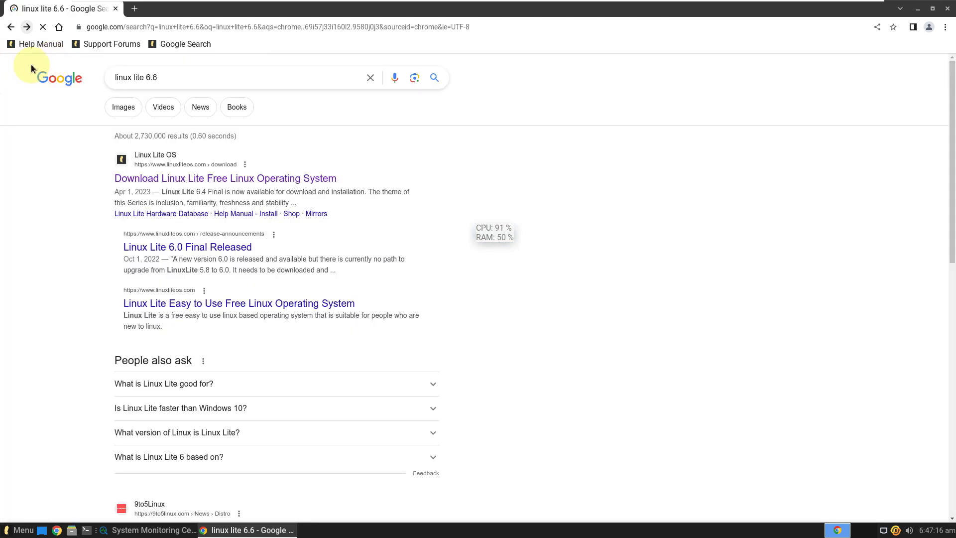
Step: Search Google for "linux lite 6.6 download" and open DistroWatch's "Development Release: Linux Lite 6.6 RC1" result
{"action": "left_click", "coordinate": [176, 79]}
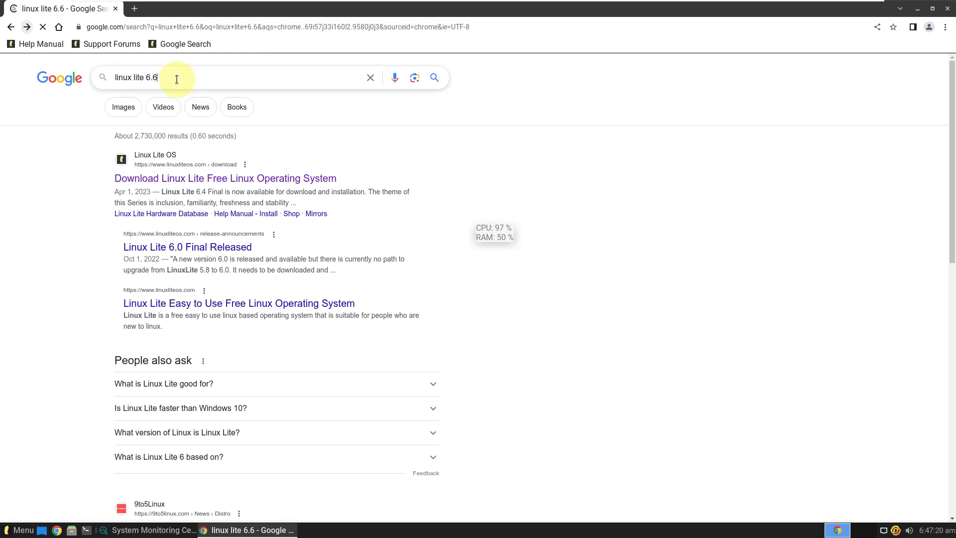
{"action": "type", "text": "d"}
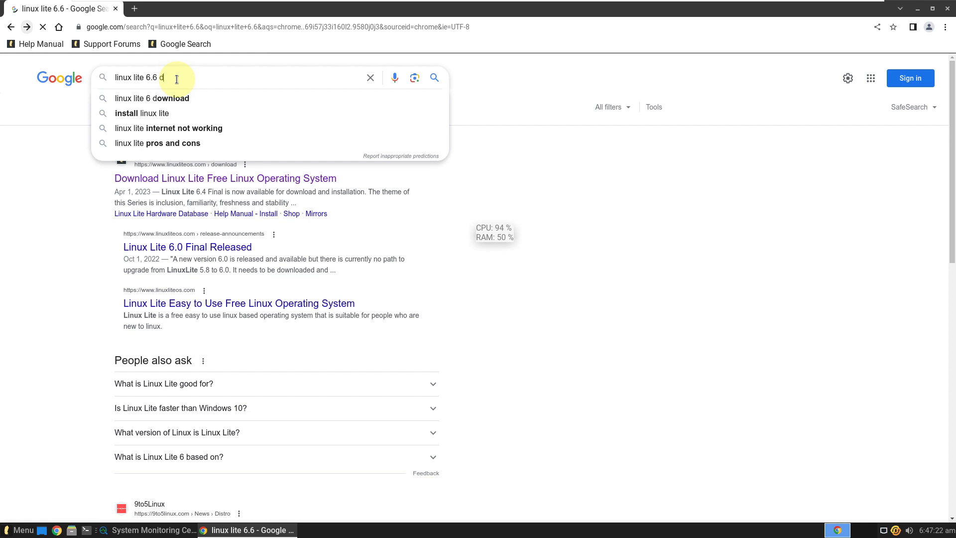
{"action": "type", "text": "ownload"}
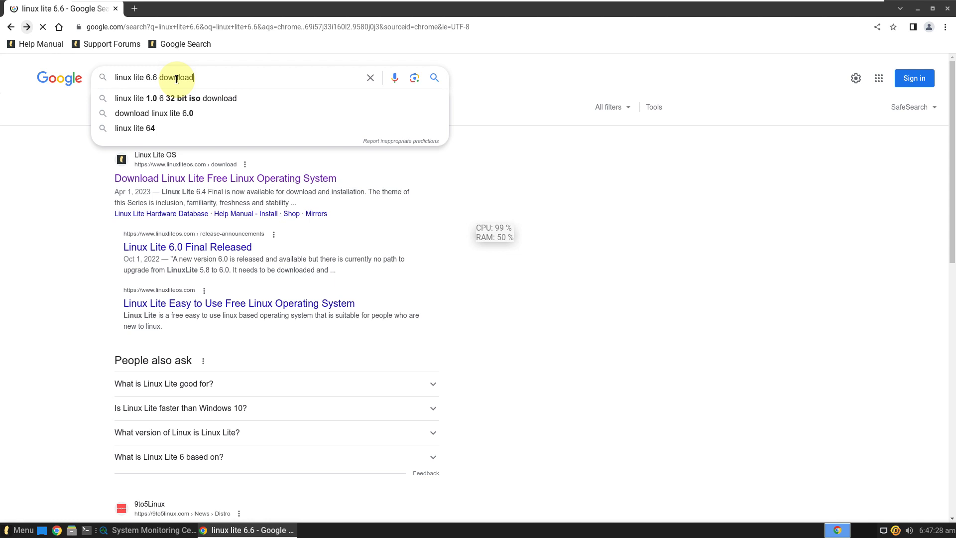
{"action": "key", "text": "Return"}
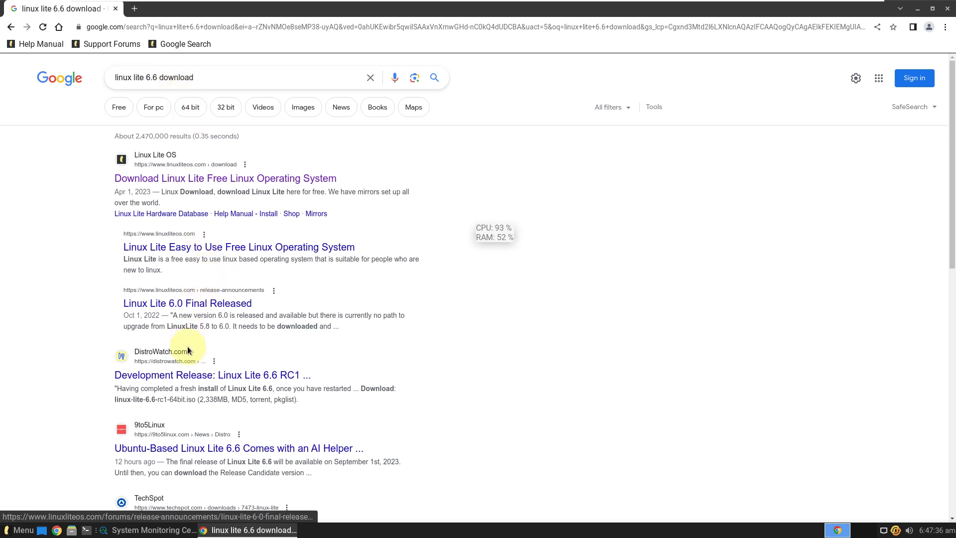
{"action": "left_click", "coordinate": [187, 375]}
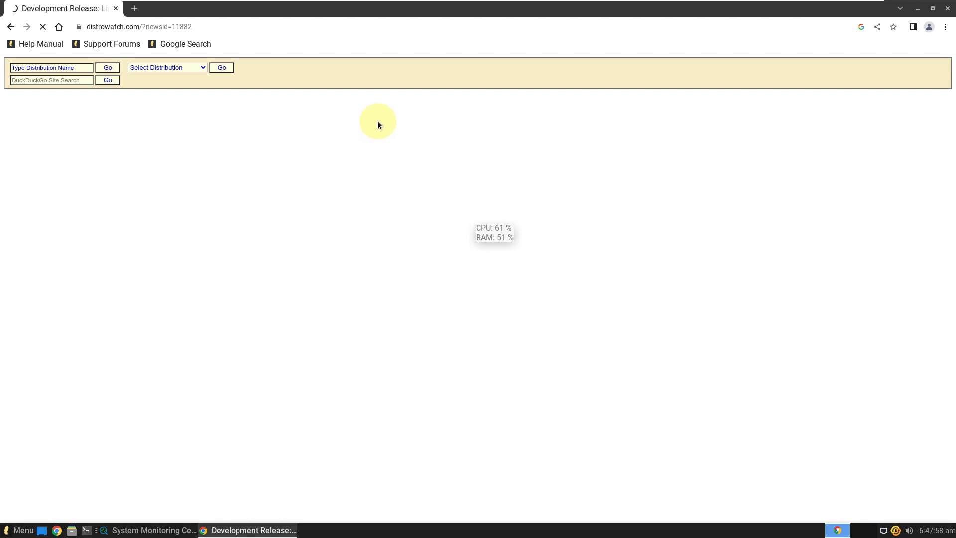
Step: Check the browser's version on the About Google Chrome page and close that page
{"action": "left_click", "coordinate": [944, 28]}
{"action": "mouse_move", "coordinate": [856, 222]}
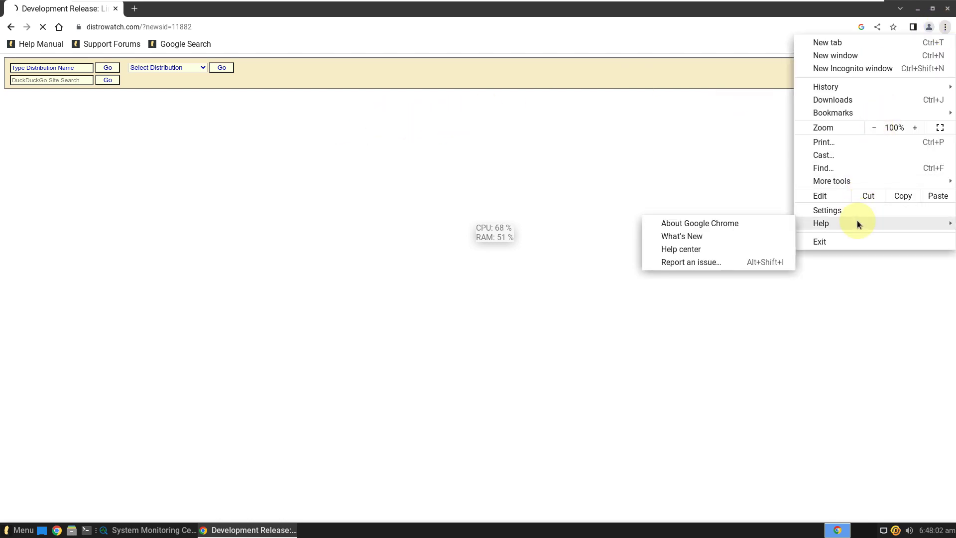
{"action": "left_click", "coordinate": [735, 231]}
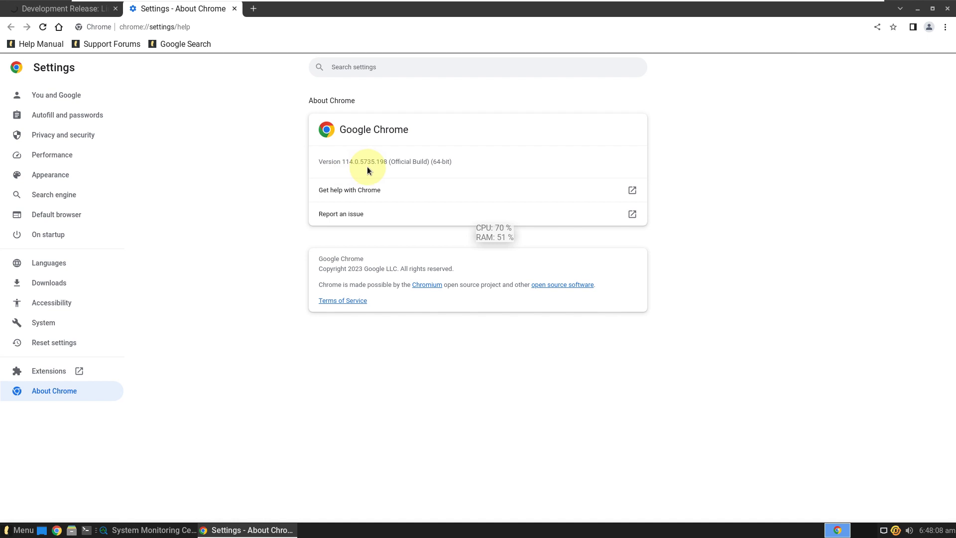
{"action": "left_click", "coordinate": [235, 10]}
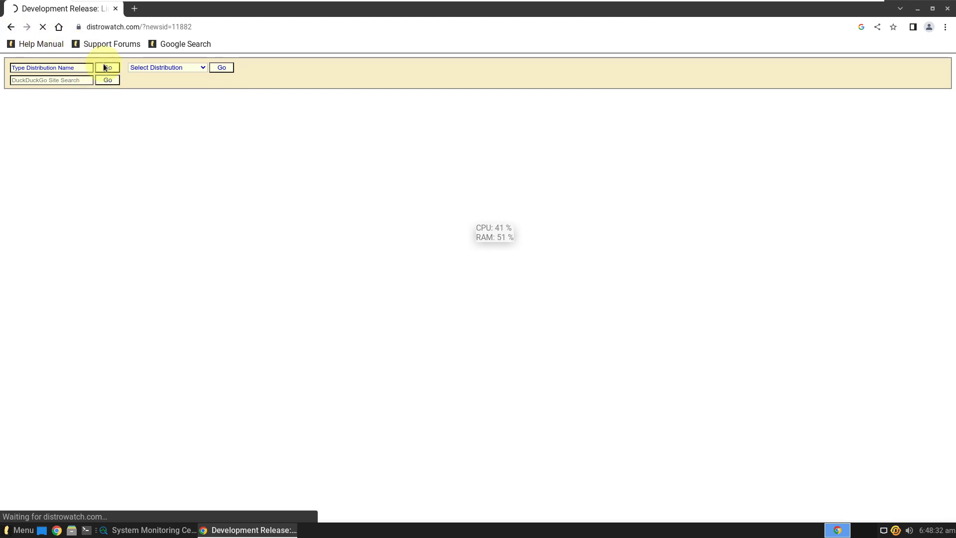
Step: Briefly open and close a blank tab, and reload the DistroWatch page
{"action": "left_click", "coordinate": [134, 9]}
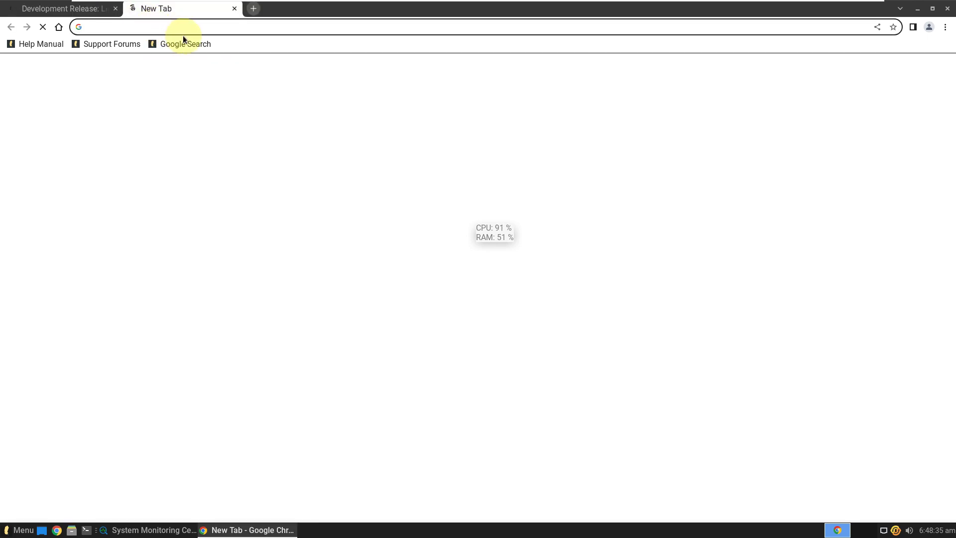
{"action": "left_click", "coordinate": [235, 8]}
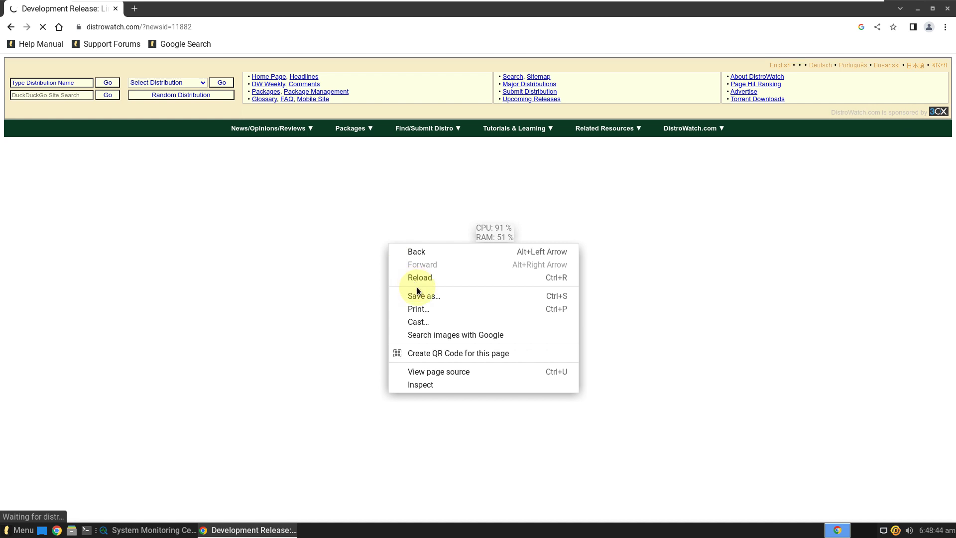
{"action": "left_click", "coordinate": [408, 276]}
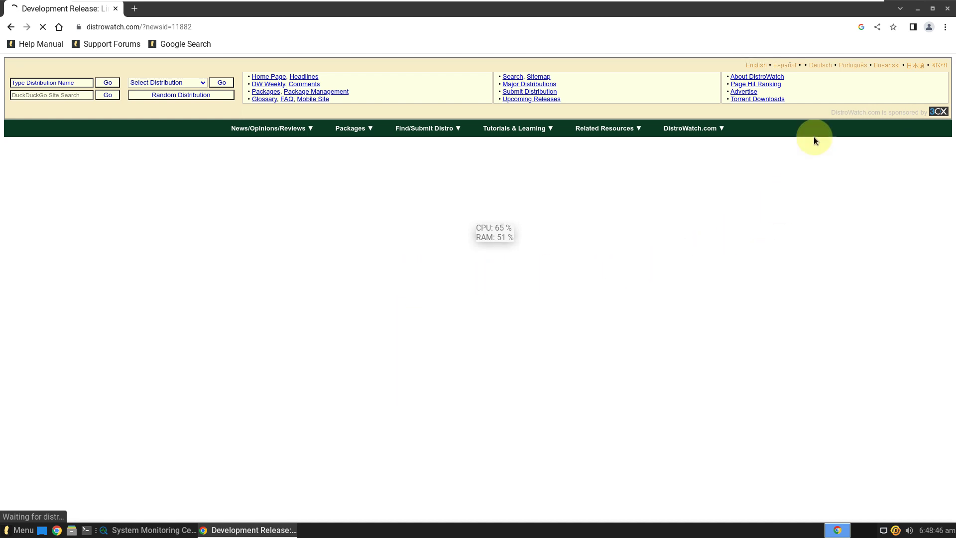
Step: Check the CPU usage in System Monitoring Center behind the browser, return to the DistroWatch page, and close the browser
{"action": "left_click", "coordinate": [918, 10]}
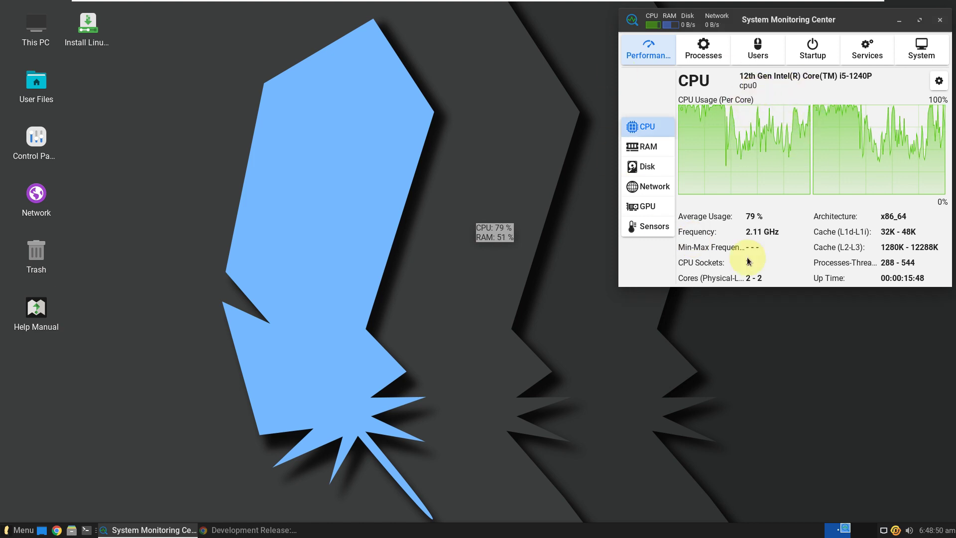
{"action": "left_click", "coordinate": [277, 529]}
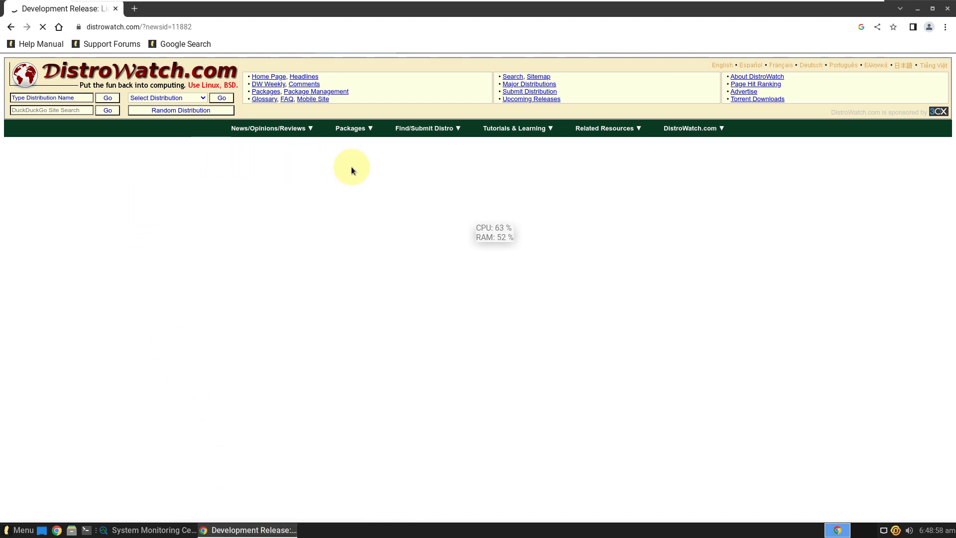
{"action": "left_click", "coordinate": [945, 11]}
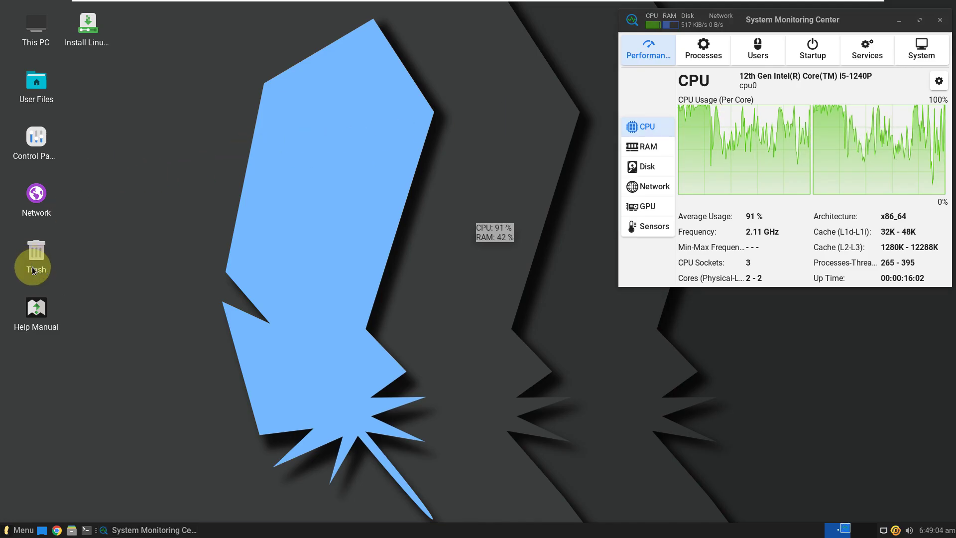
Step: Launch the Linux Lite installer from the desktop and accept English as the language and English (US) as the keyboard layout
{"action": "right_click", "coordinate": [92, 39]}
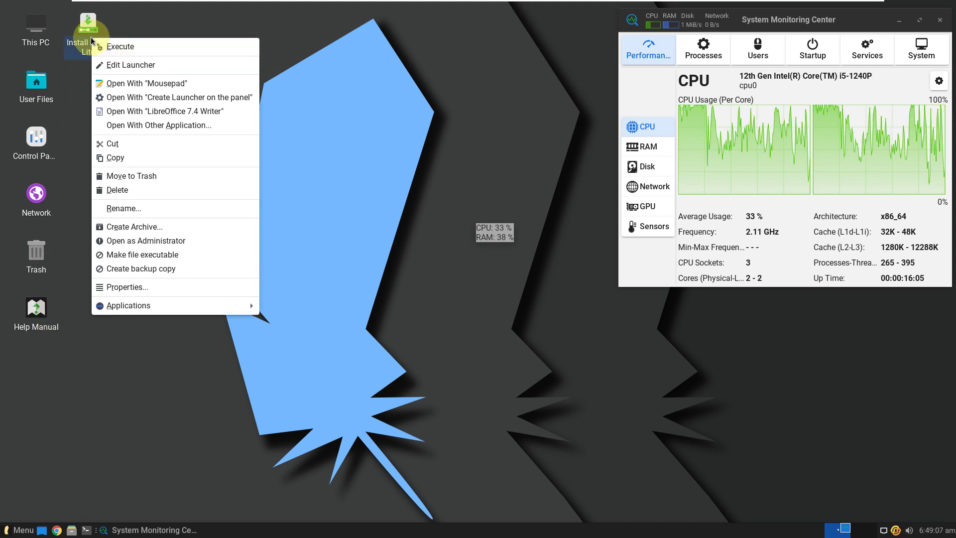
{"action": "left_click", "coordinate": [114, 54]}
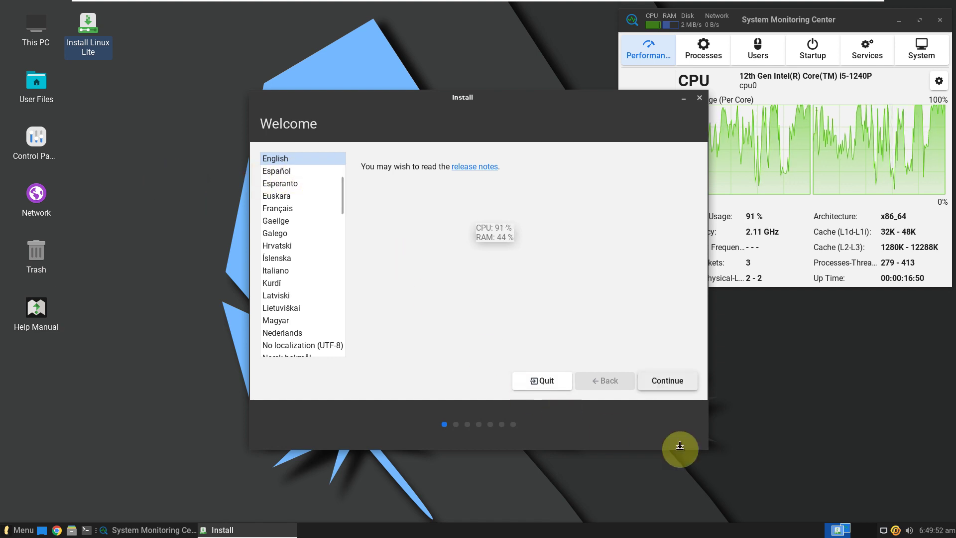
{"action": "left_click", "coordinate": [662, 378]}
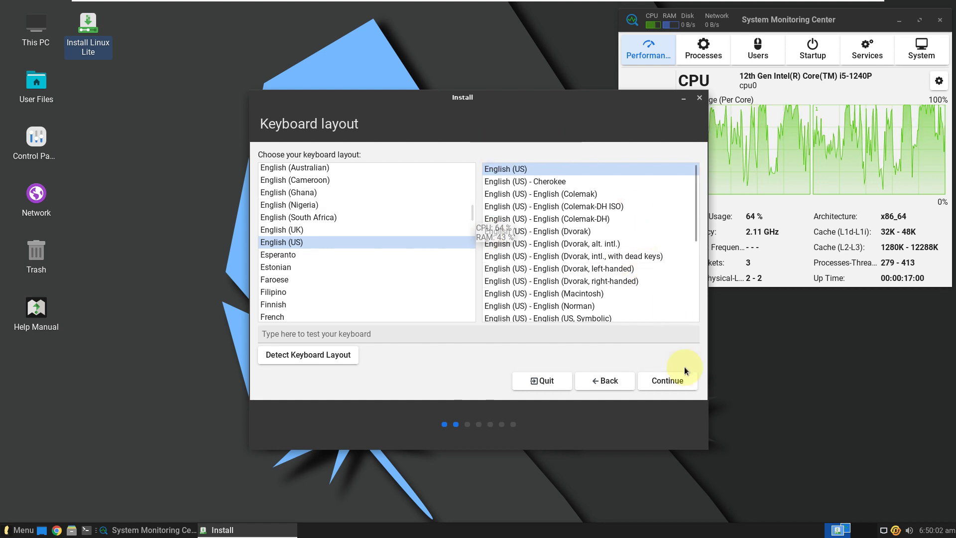
{"action": "left_click", "coordinate": [658, 384]}
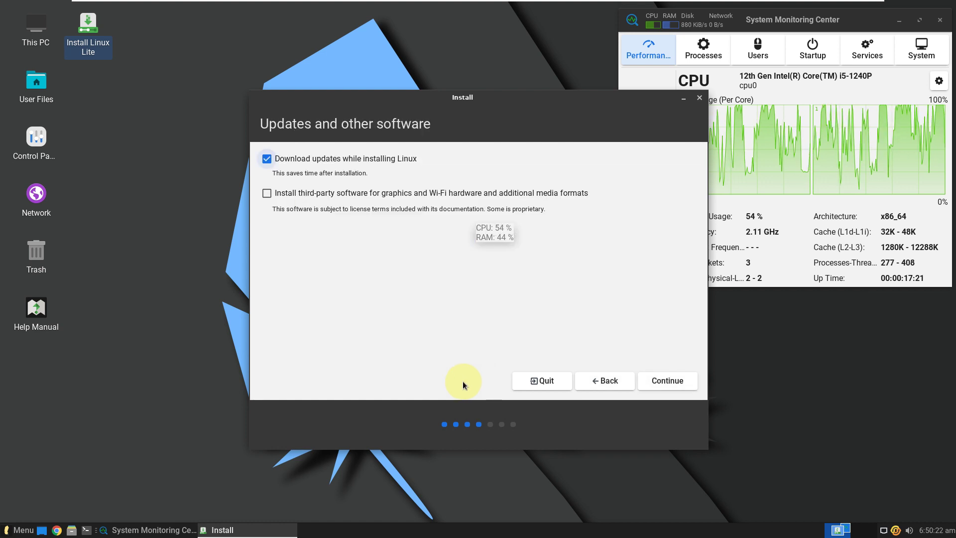
Step: Enable third-party software for graphics, Wi-Fi and media formats, continue the installation, and move the installer window clear of System Monitoring Center
{"action": "left_click", "coordinate": [364, 195]}
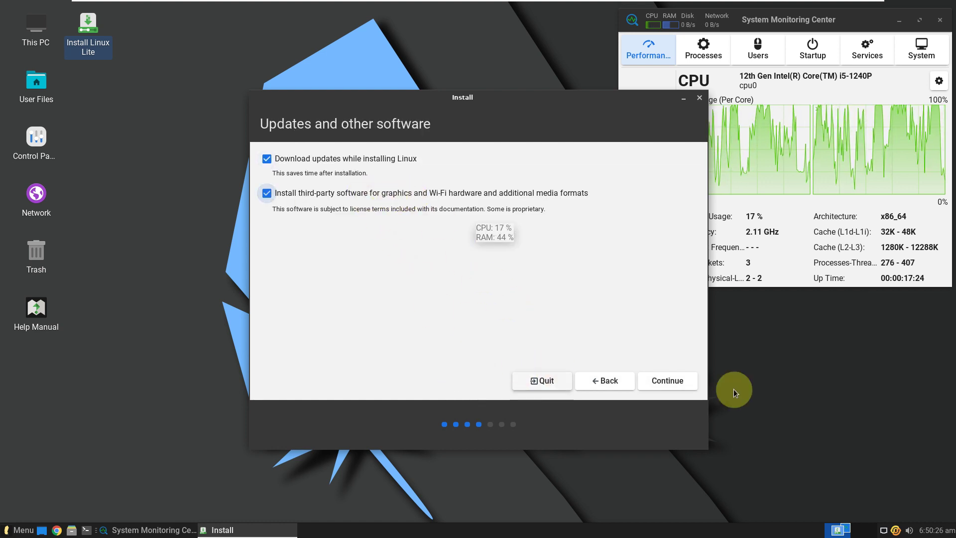
{"action": "left_click", "coordinate": [657, 383]}
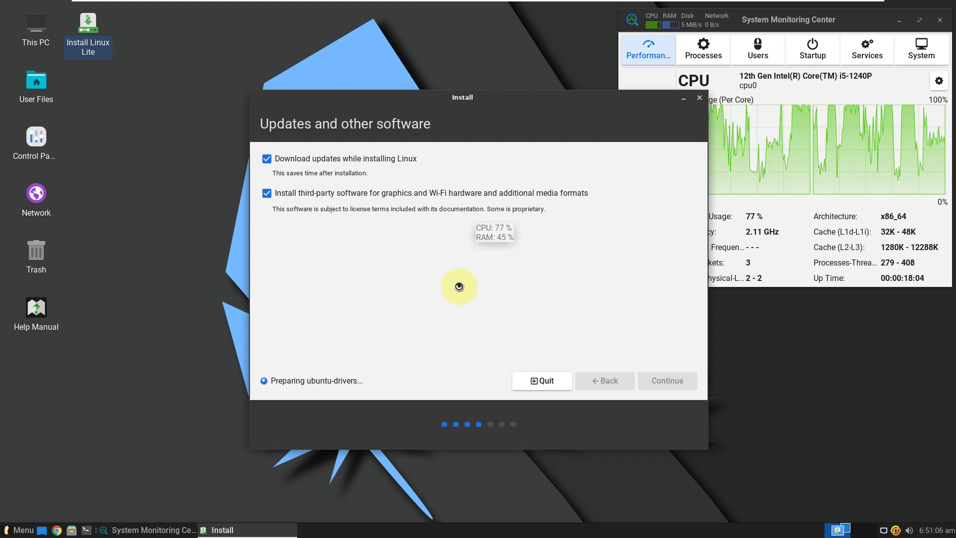
{"action": "left_click_drag", "start_coordinate": [503, 120], "coordinate": [401, 120]}
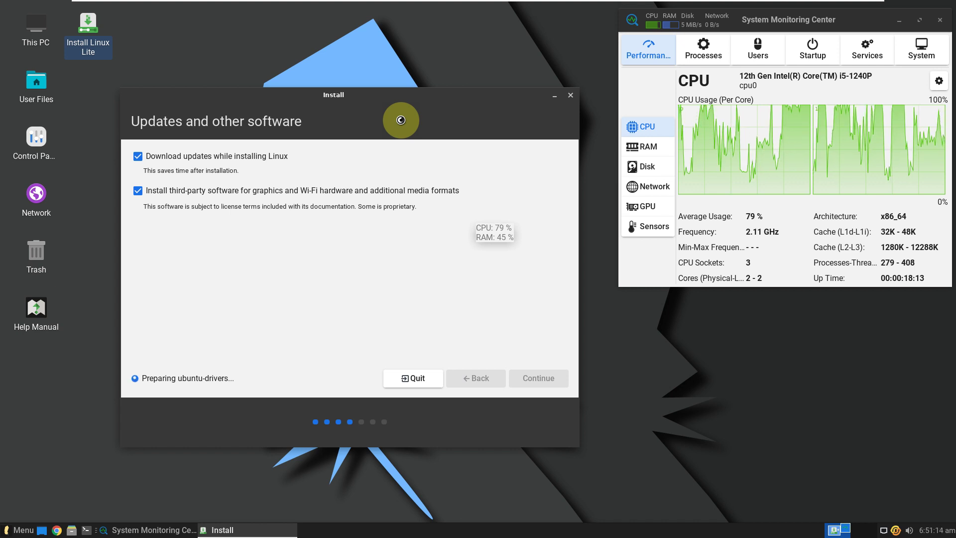
Step: Look through the full list of all installed applications from About Me to Workspaces and close the list
{"action": "left_click", "coordinate": [24, 530]}
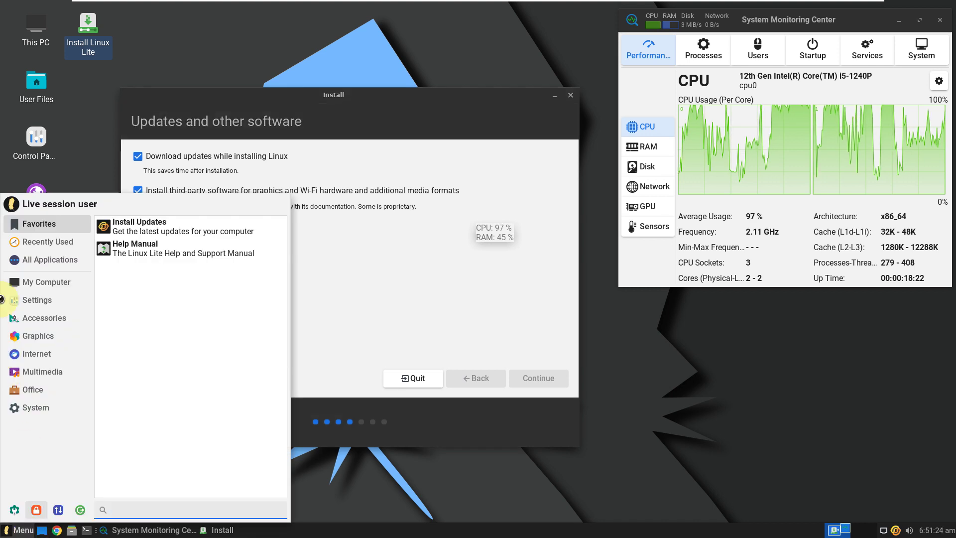
{"action": "left_click", "coordinate": [38, 260]}
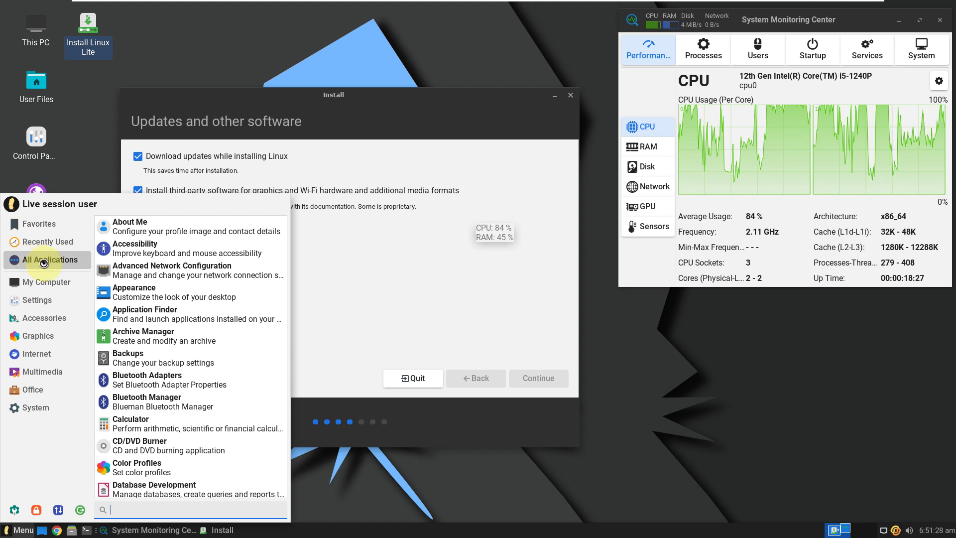
{"action": "scroll", "coordinate": [165, 275], "scroll_direction": "down", "scroll_amount": 6}
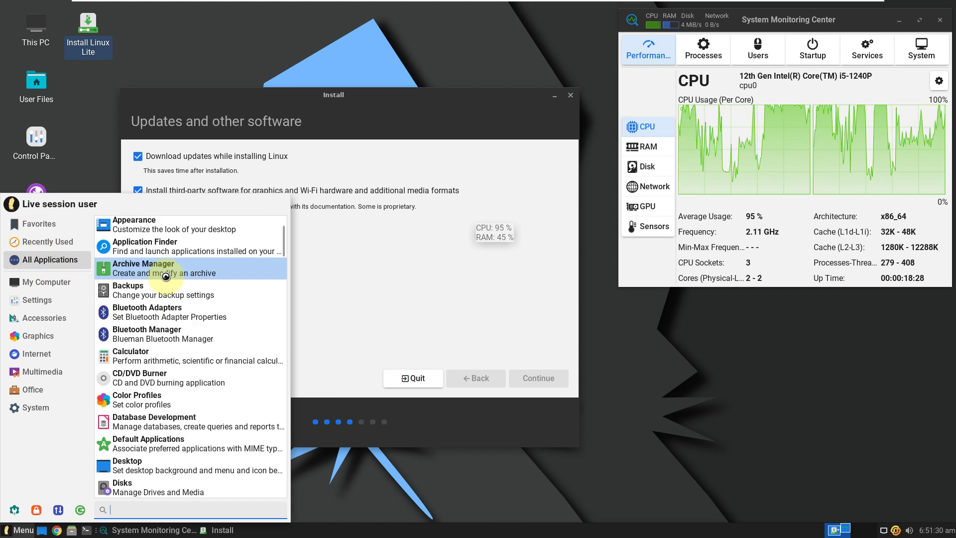
{"action": "scroll", "coordinate": [165, 276], "scroll_direction": "down", "scroll_amount": 14}
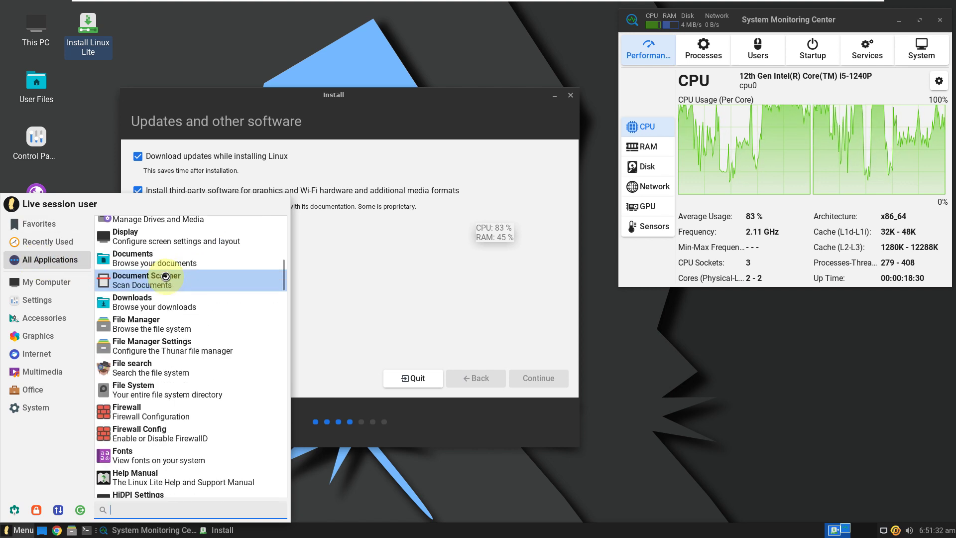
{"action": "scroll", "coordinate": [166, 276], "scroll_direction": "down", "scroll_amount": 19}
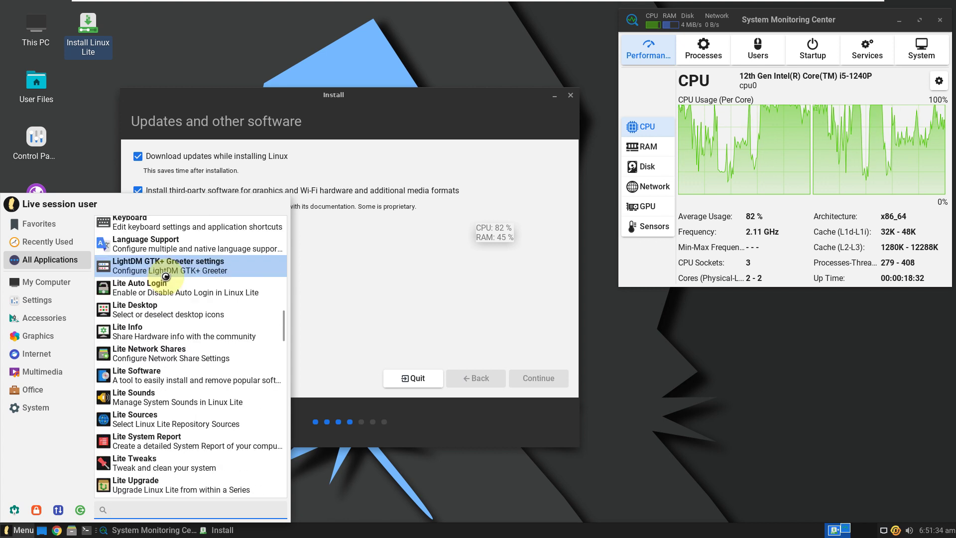
{"action": "scroll", "coordinate": [166, 276], "scroll_direction": "down", "scroll_amount": 5}
{"action": "scroll", "coordinate": [166, 276], "scroll_direction": "down", "scroll_amount": 12}
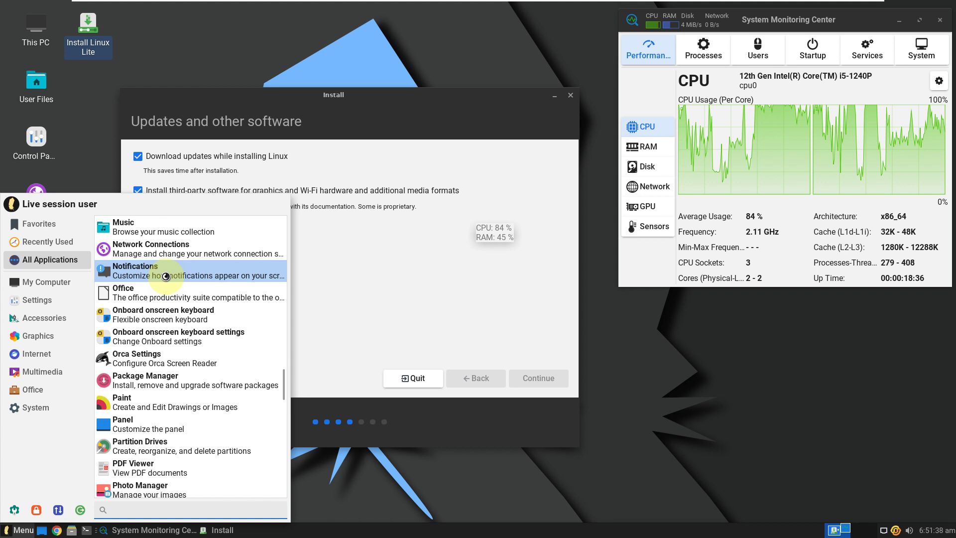
{"action": "scroll", "coordinate": [165, 276], "scroll_direction": "down", "scroll_amount": 9}
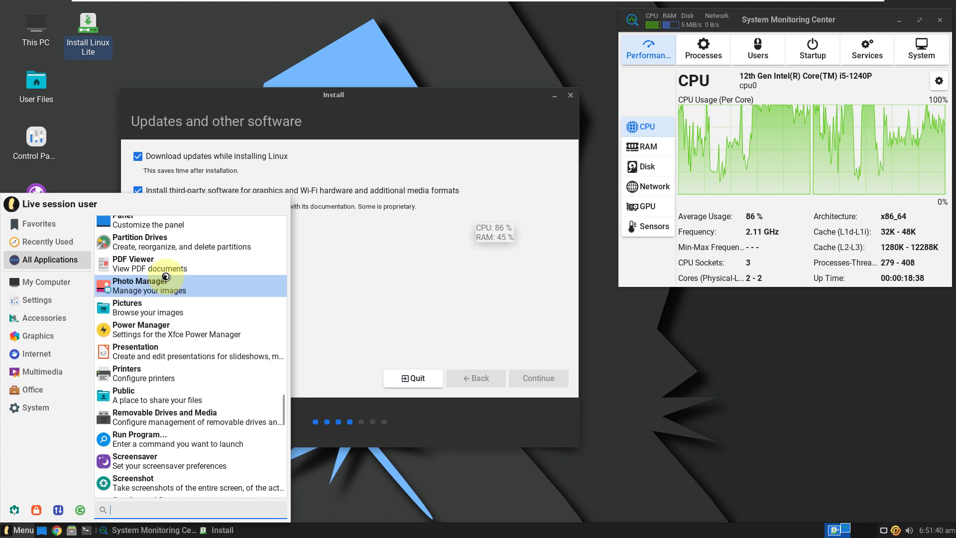
{"action": "scroll", "coordinate": [165, 276], "scroll_direction": "down", "scroll_amount": 7}
{"action": "scroll", "coordinate": [165, 276], "scroll_direction": "down", "scroll_amount": 10}
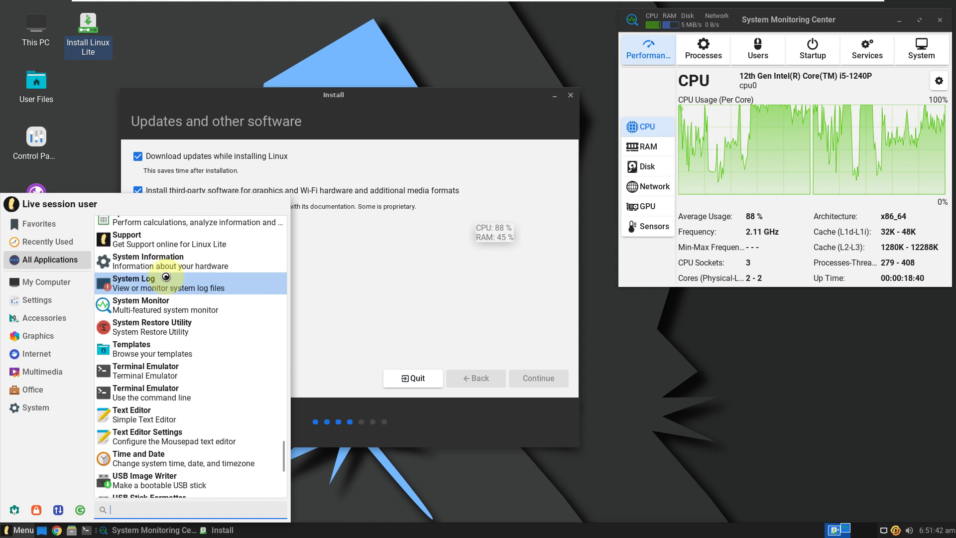
{"action": "scroll", "coordinate": [166, 276], "scroll_direction": "down", "scroll_amount": 9}
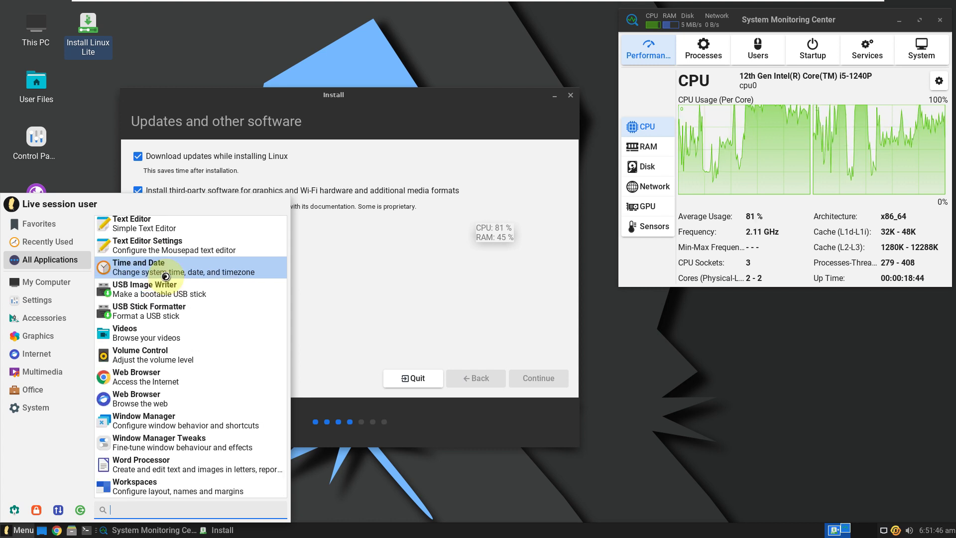
{"action": "left_click", "coordinate": [376, 248]}
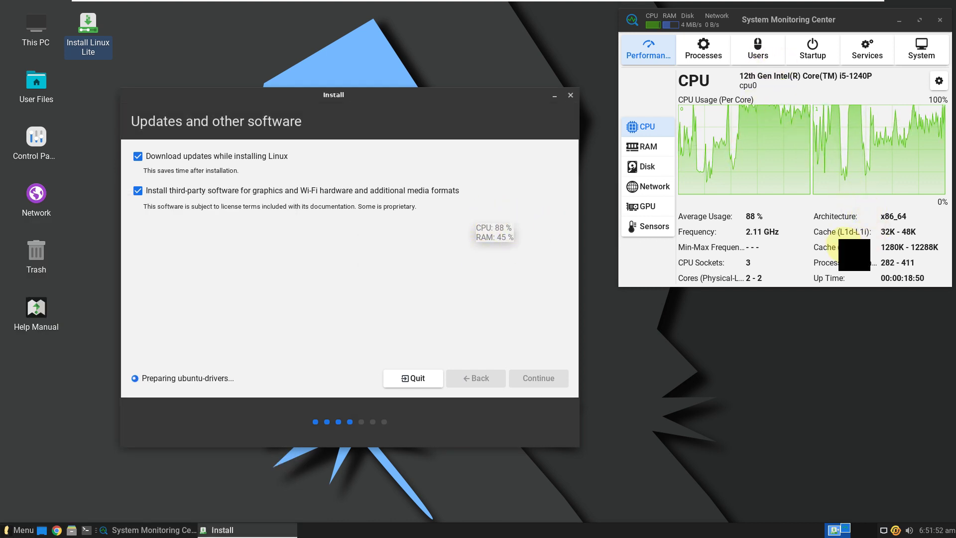
Step: Check the RAM usage in System Monitoring Center and return to the CPU usage graphs
{"action": "left_click", "coordinate": [620, 146]}
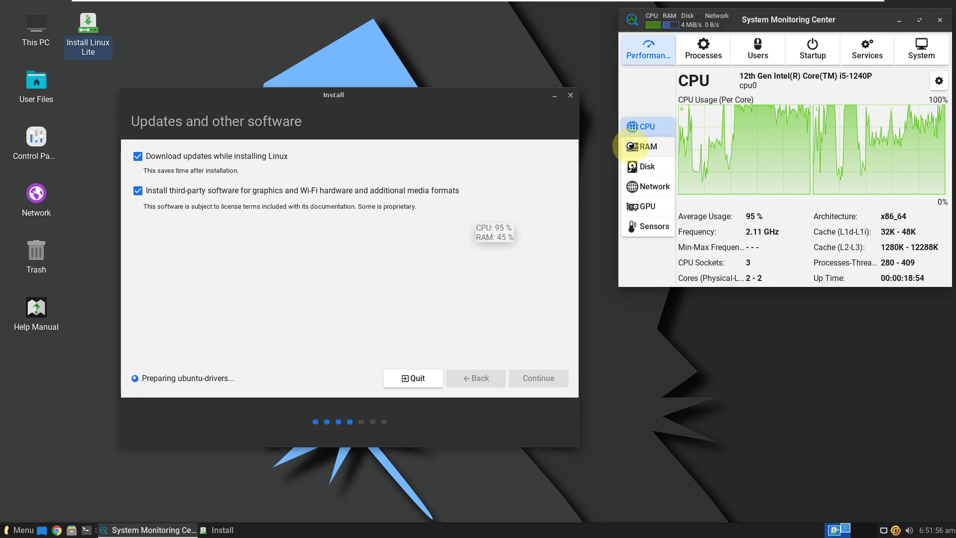
{"action": "left_click", "coordinate": [647, 149]}
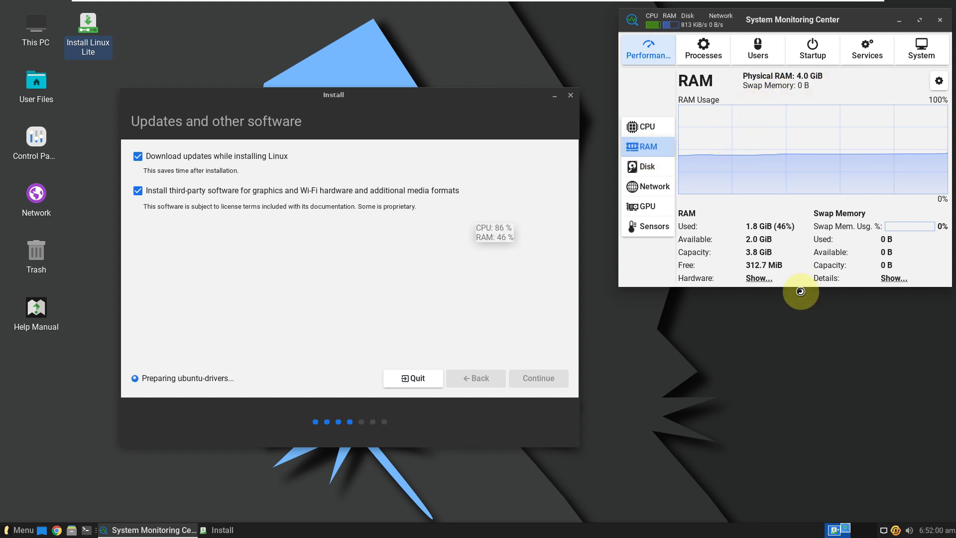
{"action": "left_click", "coordinate": [660, 127]}
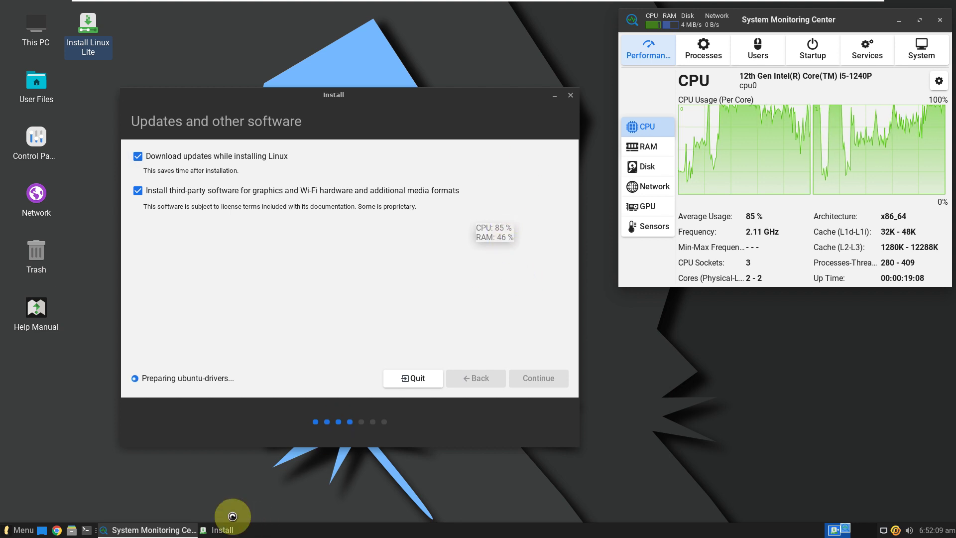
Step: Look at the installed System applications and launch the LibreOffice suite from the Office applications
{"action": "left_click", "coordinate": [23, 532]}
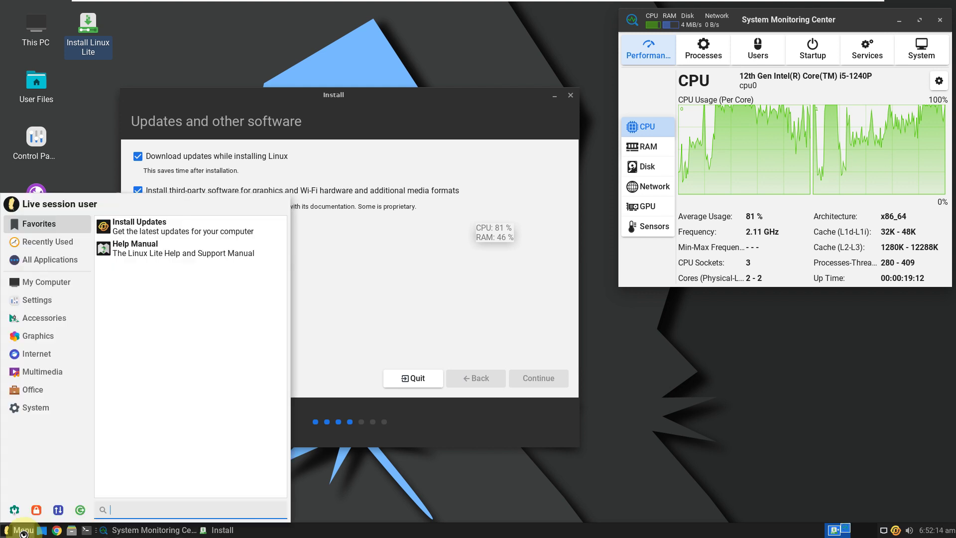
{"action": "left_click", "coordinate": [48, 405]}
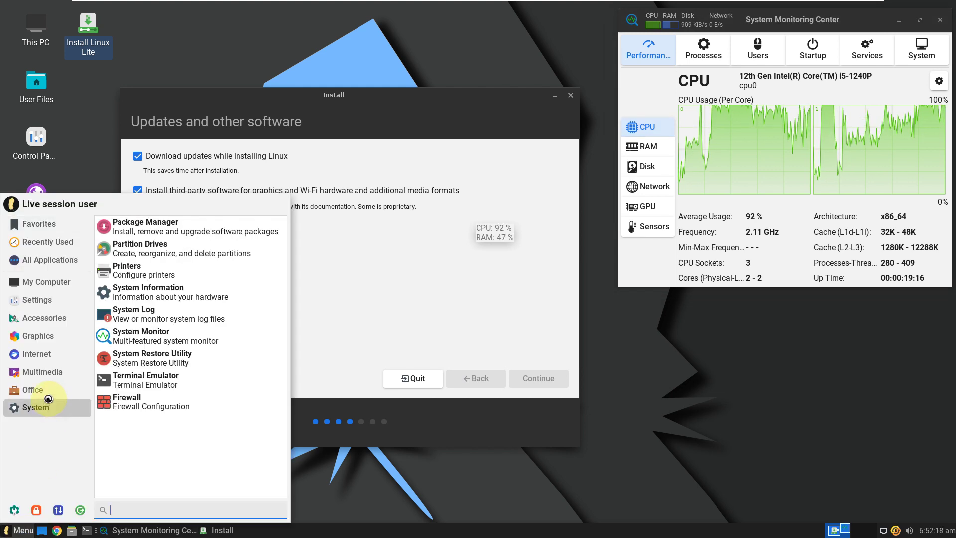
{"action": "mouse_move", "coordinate": [39, 388]}
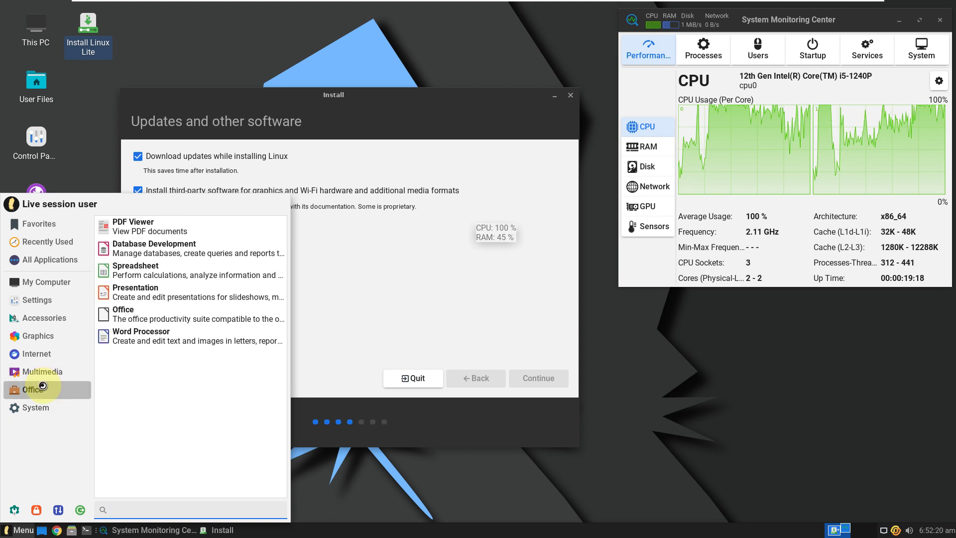
{"action": "left_click", "coordinate": [160, 317]}
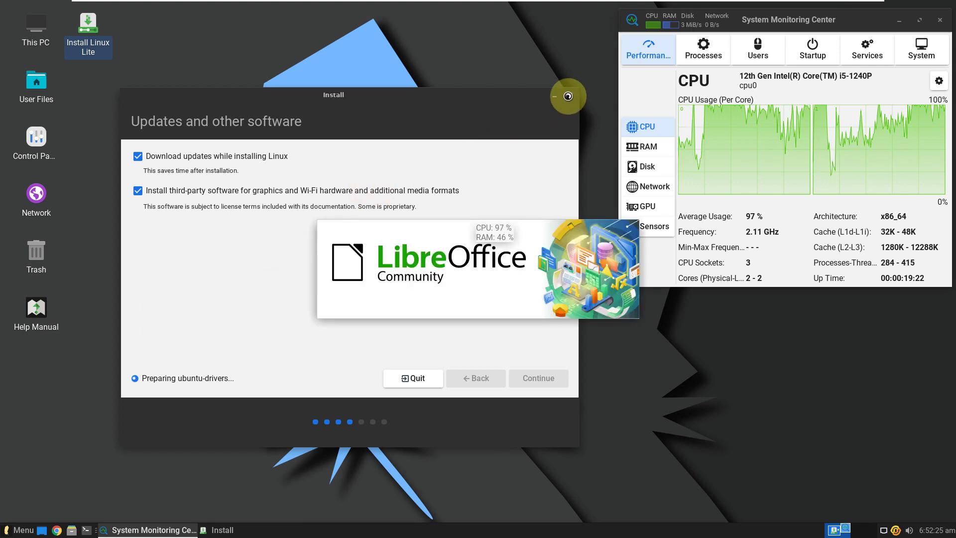
Step: Close the Linux Lite installer while it prepares the drivers and confirm quitting the installation
{"action": "right_click", "coordinate": [221, 531]}
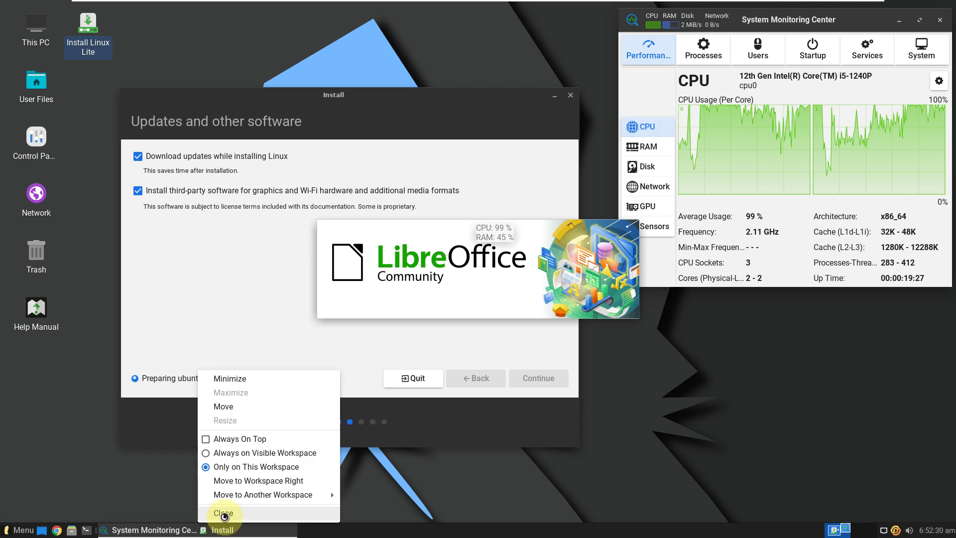
{"action": "left_click", "coordinate": [224, 516]}
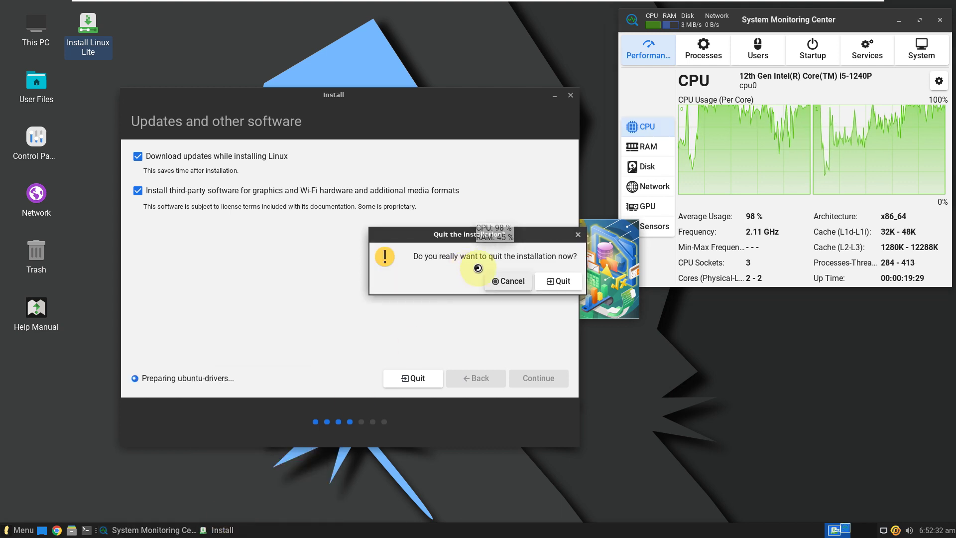
{"action": "left_click", "coordinate": [556, 280]}
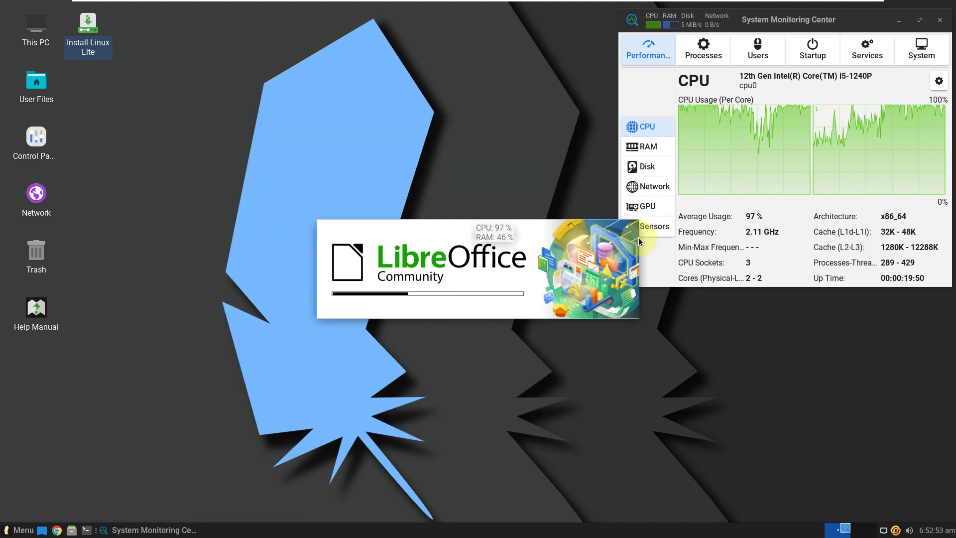
Step: Move the LibreOffice window clear of the desktop's upper edge, view its version information, and close LibreOffice
{"action": "left_click", "coordinate": [640, 242]}
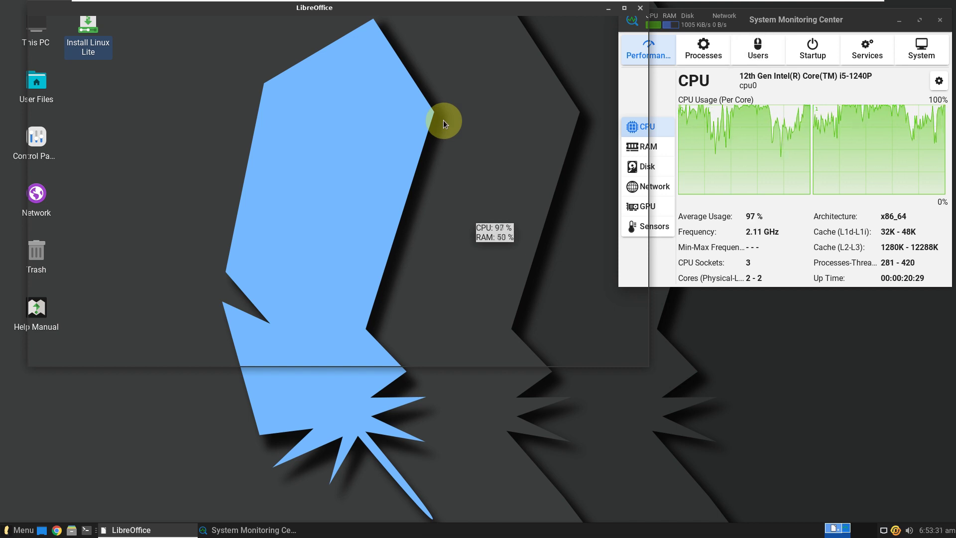
{"action": "left_click_drag", "start_coordinate": [321, 14], "coordinate": [348, 101]}
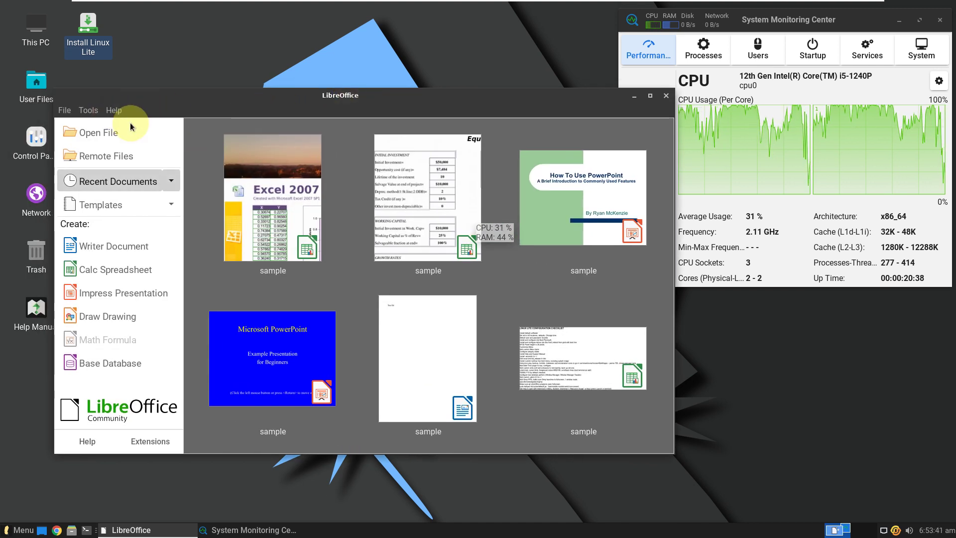
{"action": "left_click", "coordinate": [208, 281]}
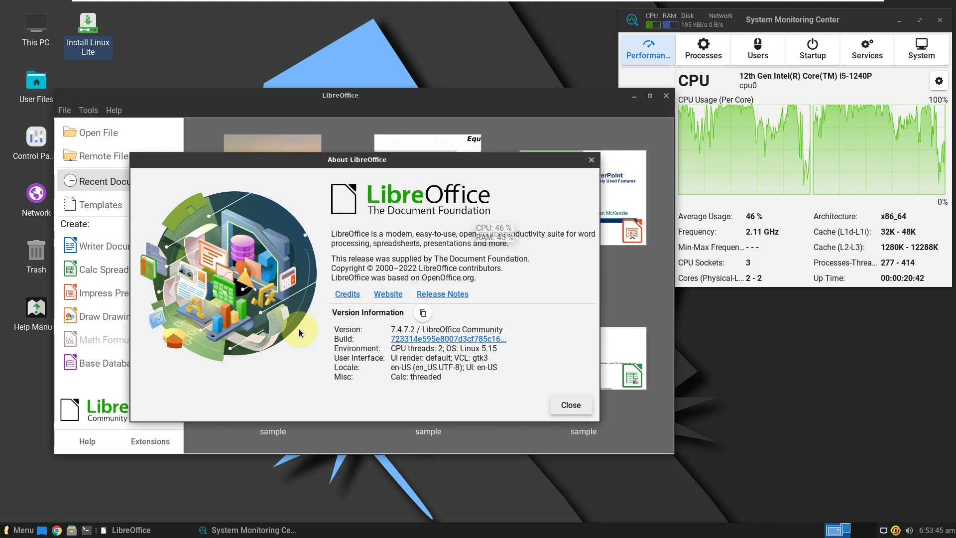
{"action": "left_click", "coordinate": [574, 406]}
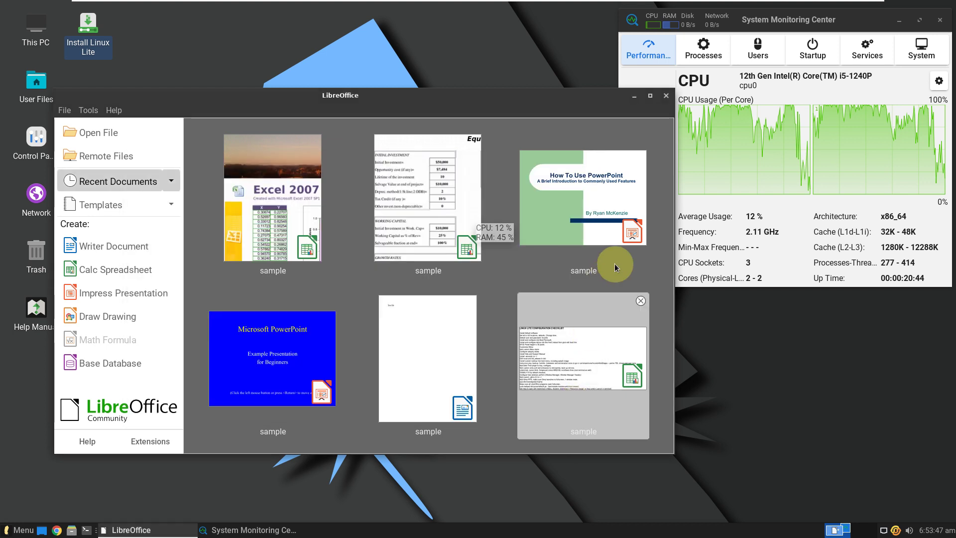
{"action": "left_click", "coordinate": [664, 100]}
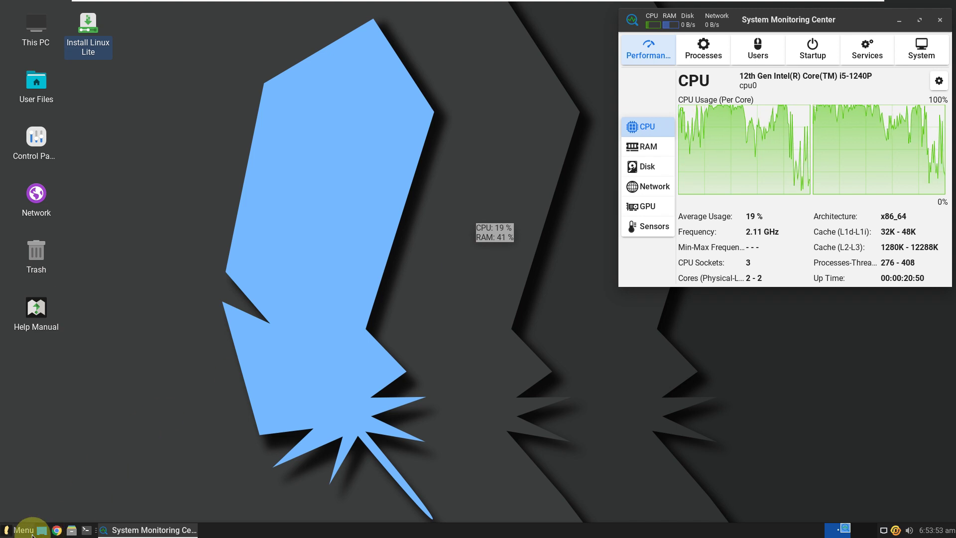
Step: Launch the Package Manager from the System applications and view the version information of Synaptic
{"action": "left_click", "coordinate": [23, 530]}
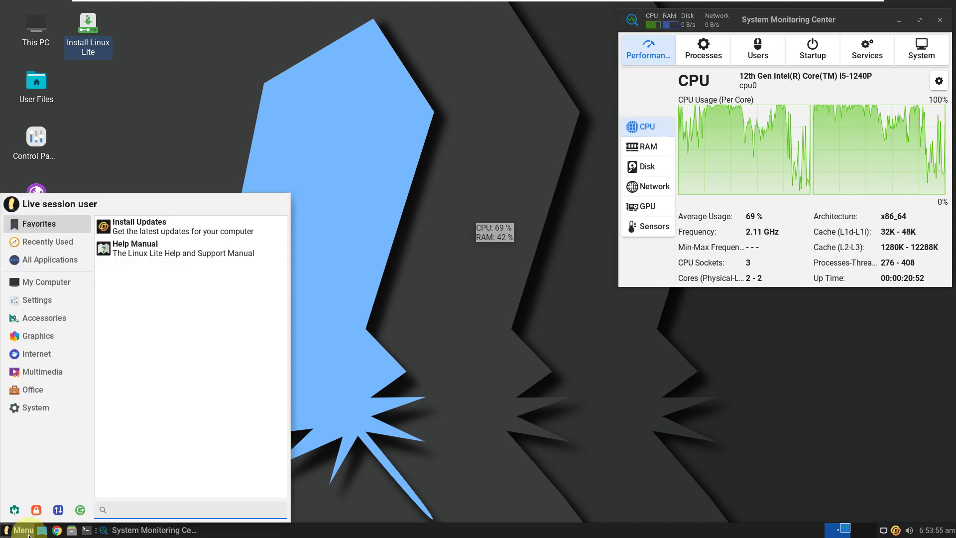
{"action": "left_click", "coordinate": [30, 407]}
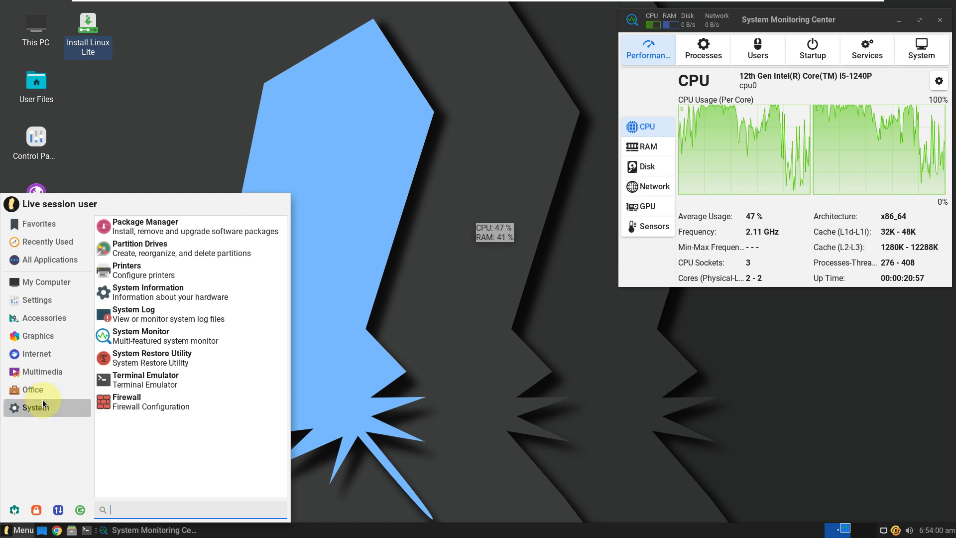
{"action": "left_click", "coordinate": [177, 224]}
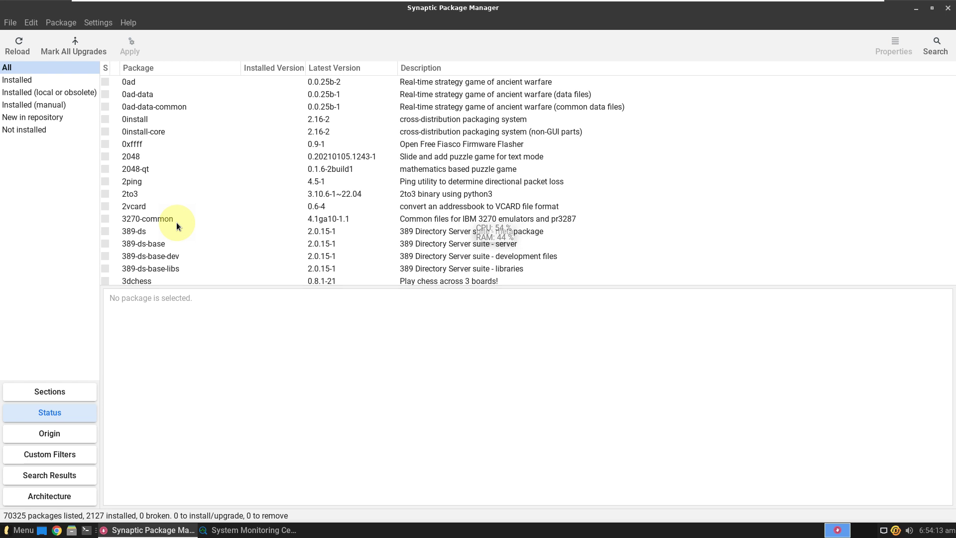
{"action": "left_click", "coordinate": [124, 24]}
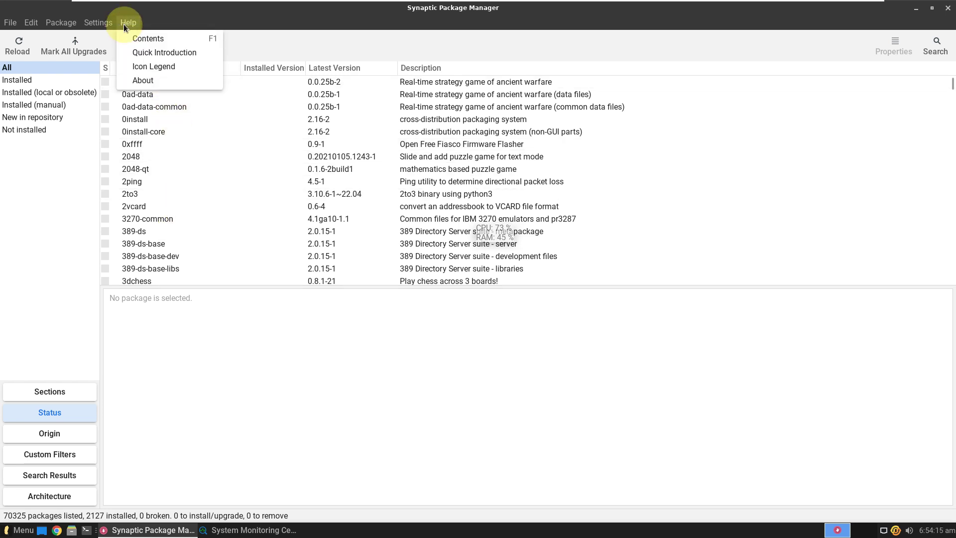
{"action": "left_click", "coordinate": [142, 83]}
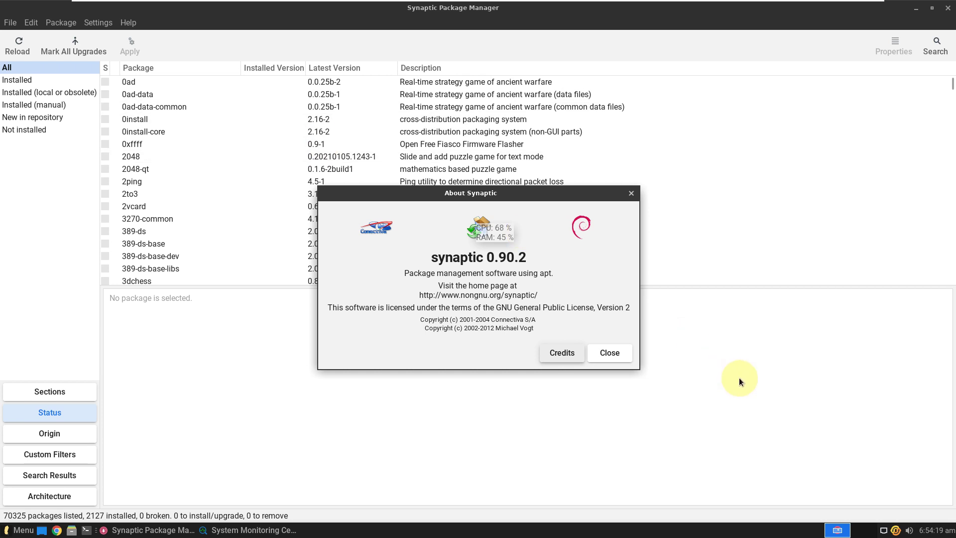
{"action": "left_click", "coordinate": [611, 359]}
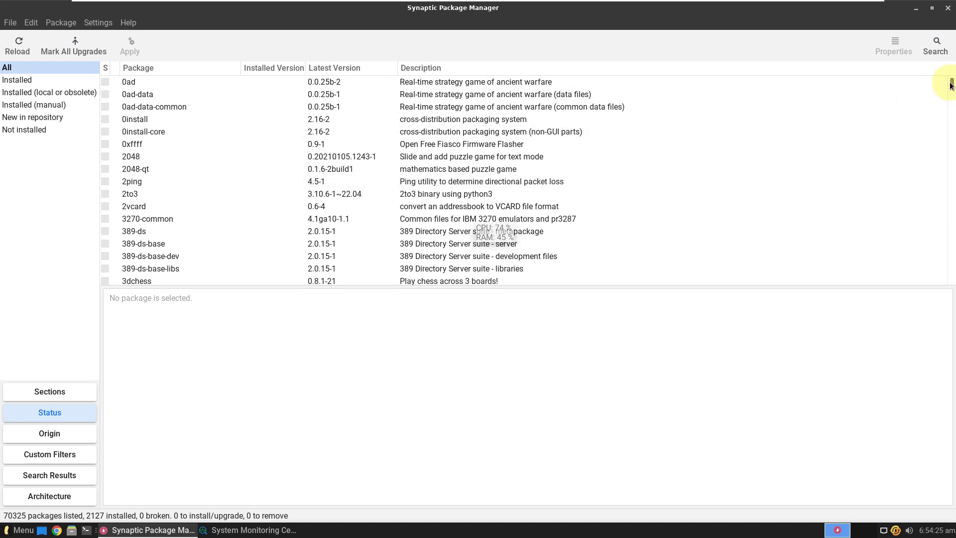
Step: Browse the full package list in Synaptic, view the description of the qtads package, and close Synaptic
{"action": "left_click_drag", "start_coordinate": [951, 84], "coordinate": [932, 249]}
{"action": "left_click", "coordinate": [932, 251]}
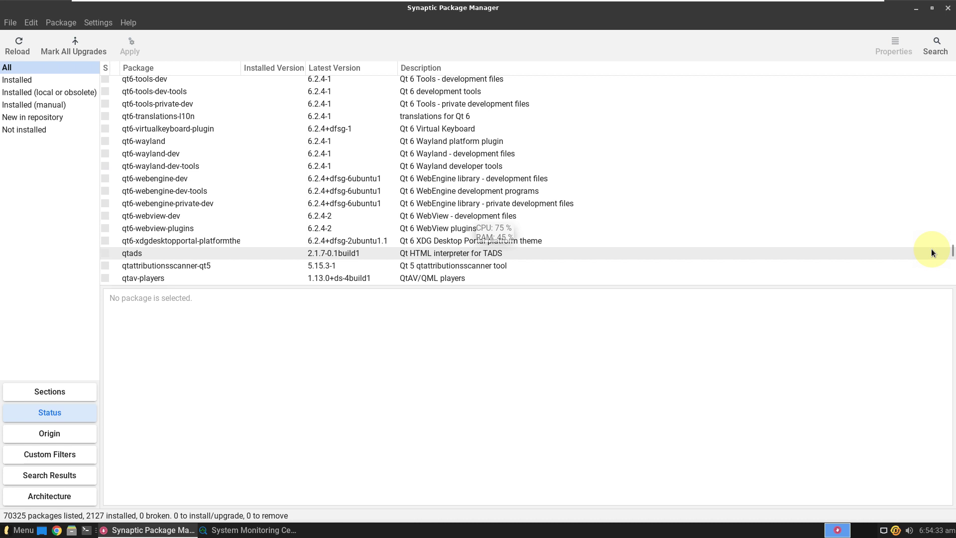
{"action": "left_click_drag", "start_coordinate": [952, 251], "coordinate": [952, 275]}
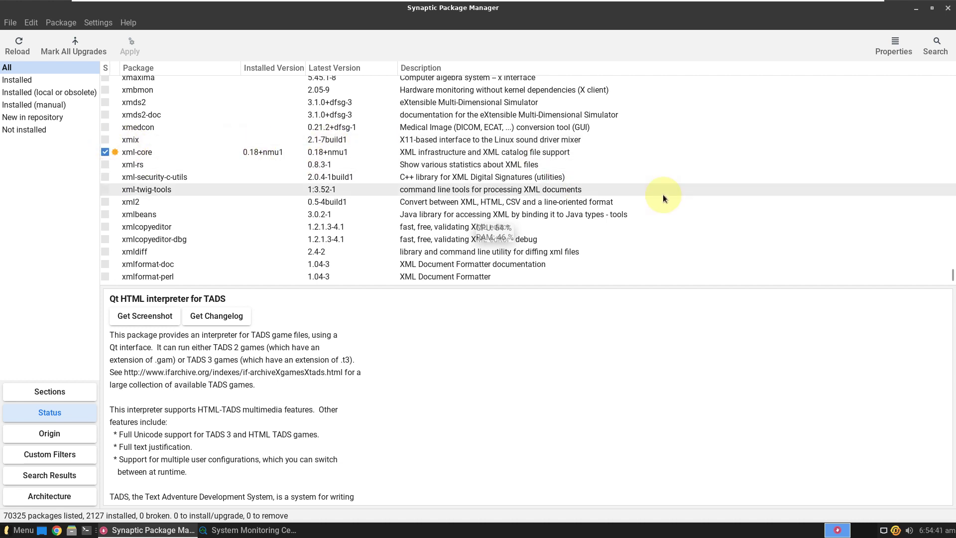
{"action": "scroll", "coordinate": [781, 225], "scroll_direction": "down", "scroll_amount": 15}
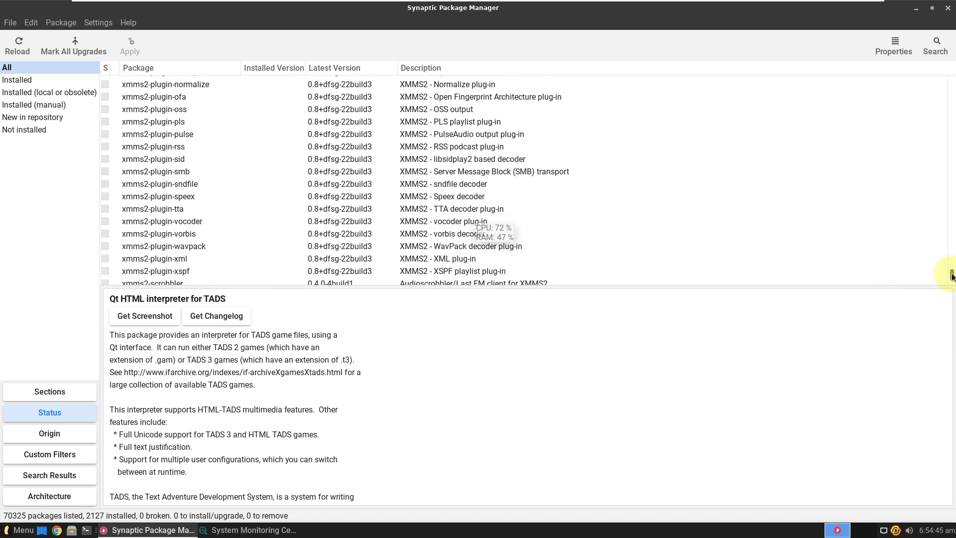
{"action": "left_click_drag", "start_coordinate": [951, 275], "coordinate": [951, 288]}
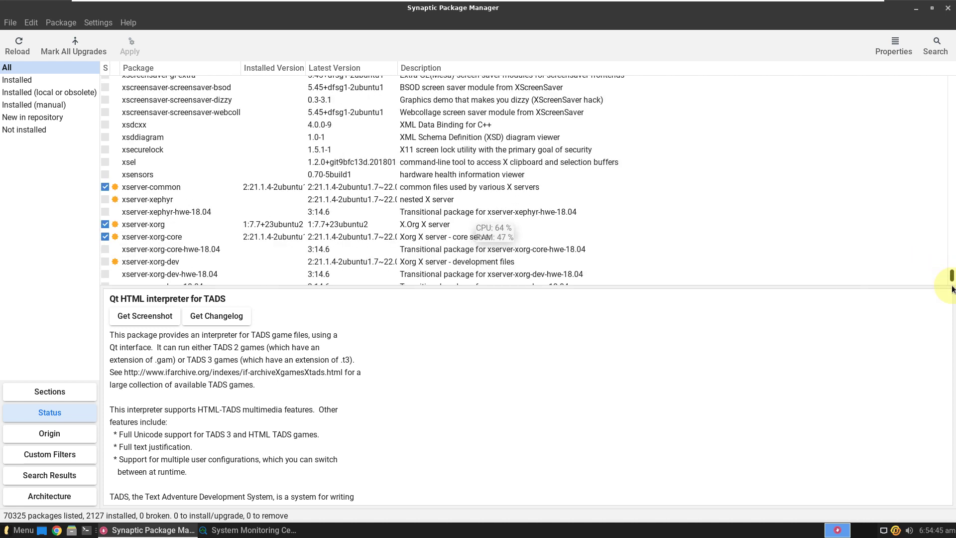
{"action": "left_click", "coordinate": [946, 11]}
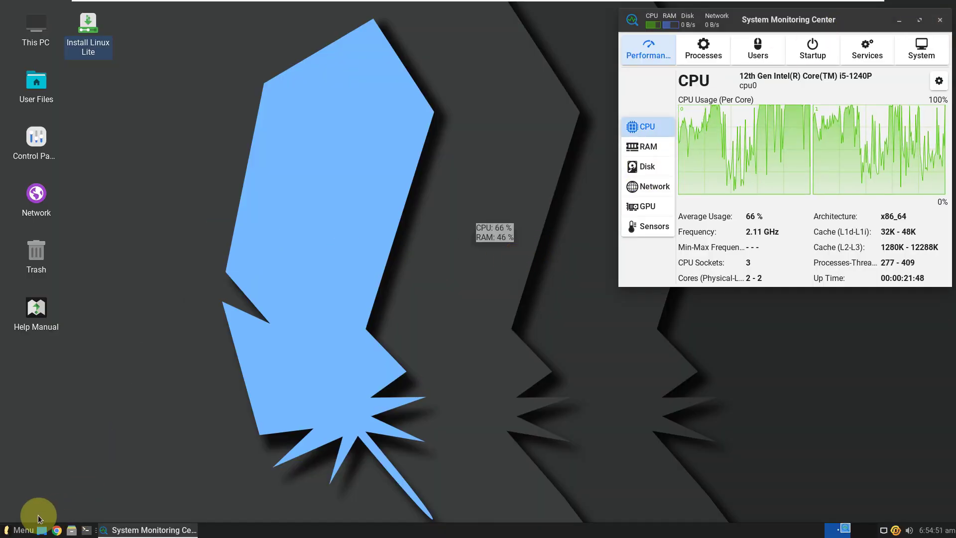
Step: Open the Appearance settings, look at the general options, set the desktop style to Materia-compact, and close the dialog
{"action": "left_click", "coordinate": [22, 530]}
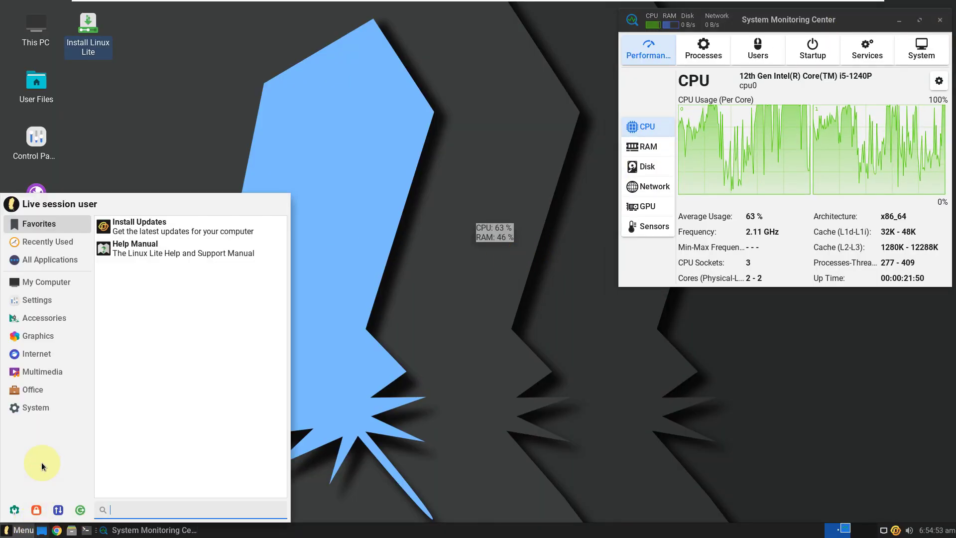
{"action": "left_click", "coordinate": [54, 263]}
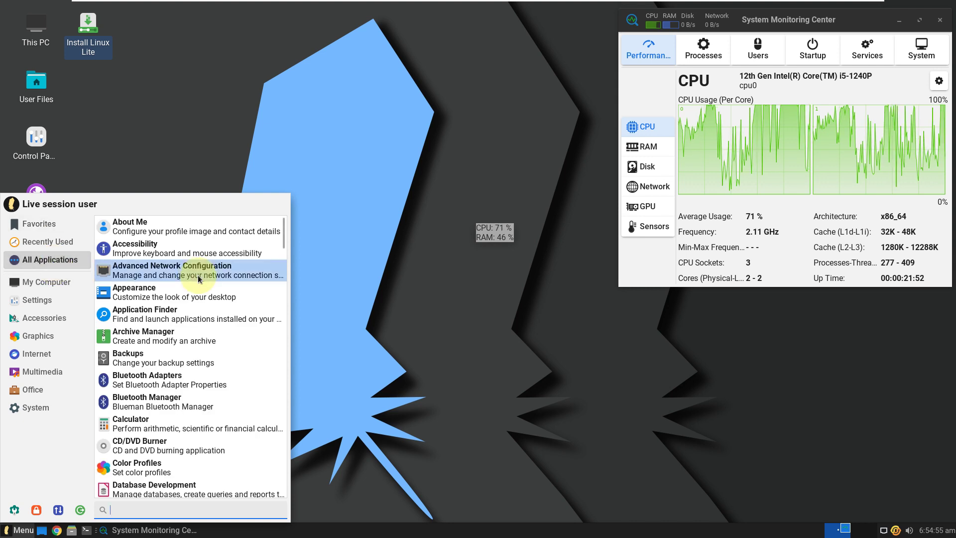
{"action": "left_click", "coordinate": [202, 301]}
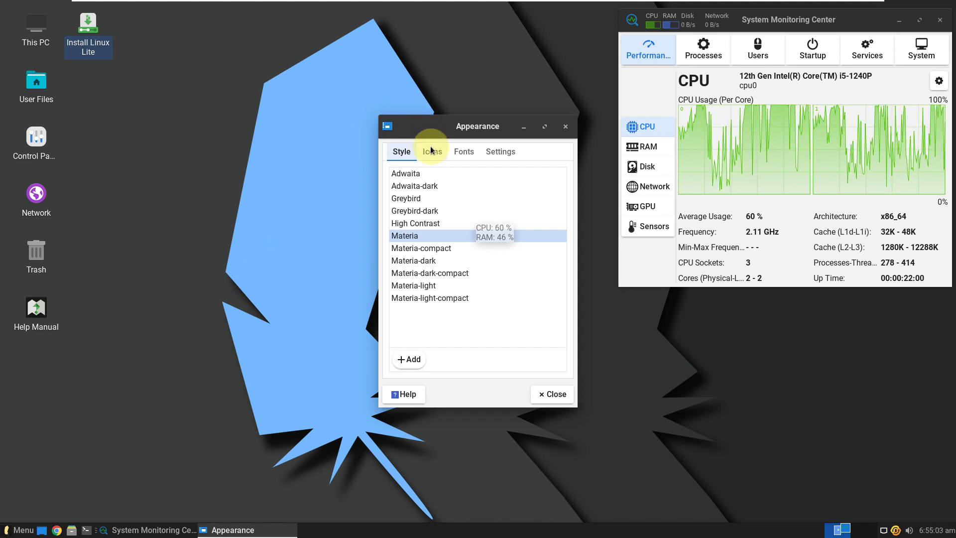
{"action": "scroll", "coordinate": [431, 150], "scroll_direction": "down", "scroll_amount": 3}
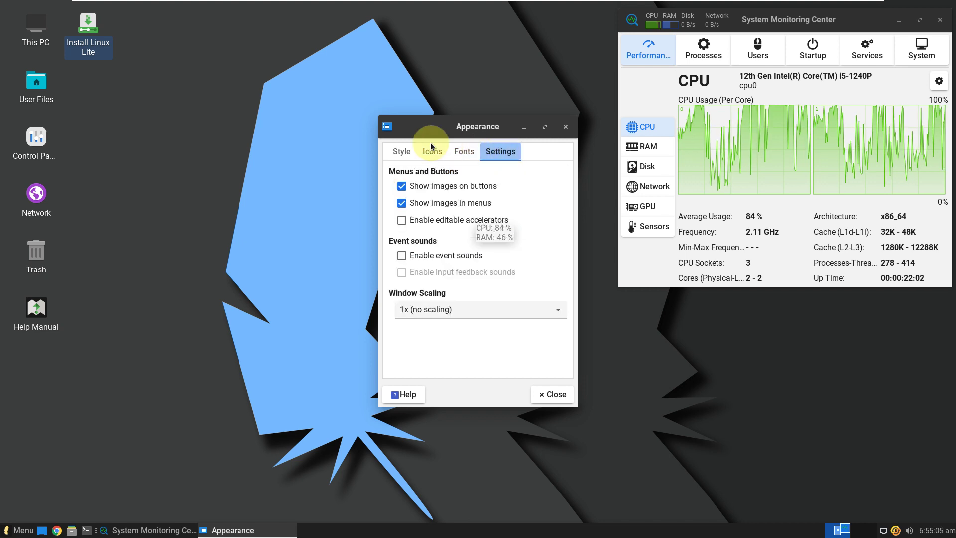
{"action": "left_click", "coordinate": [397, 153]}
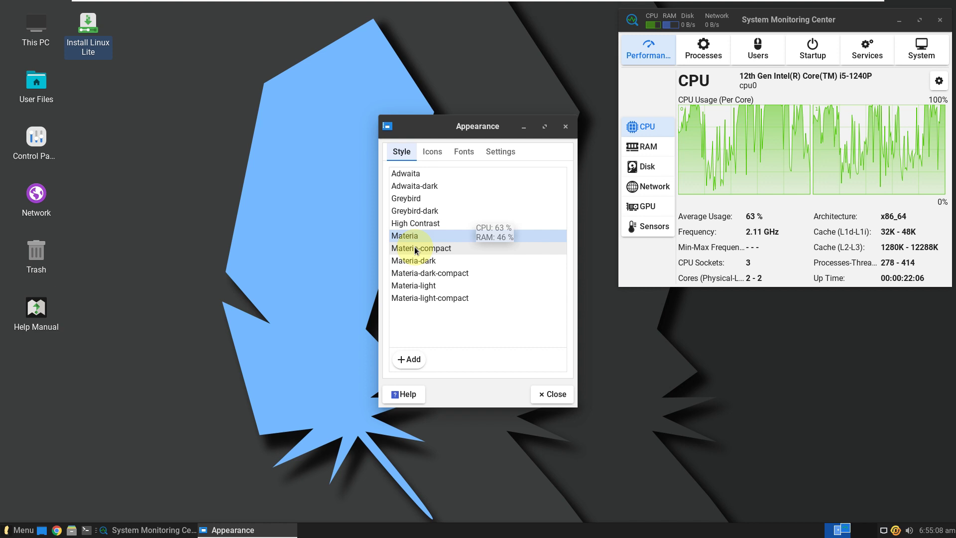
{"action": "left_click", "coordinate": [415, 249]}
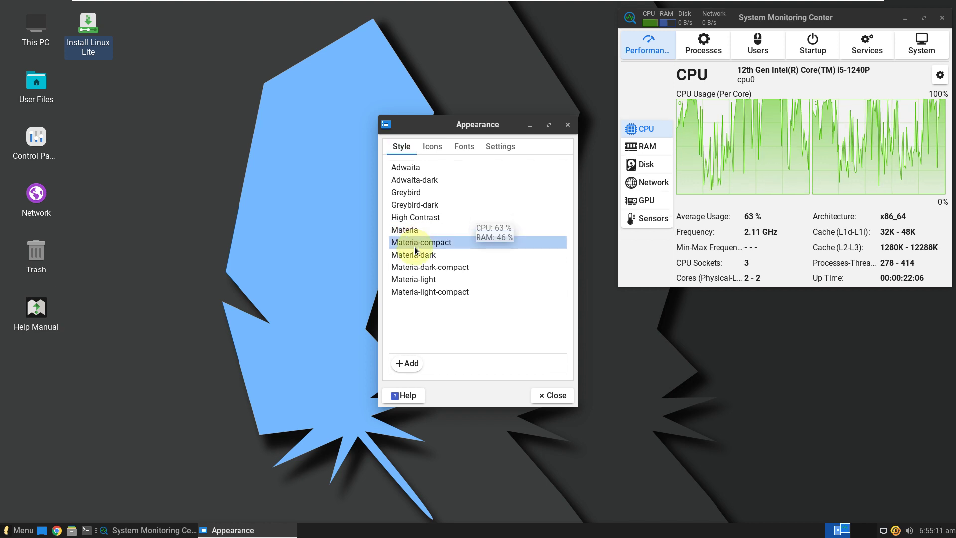
{"action": "left_click", "coordinate": [547, 397]}
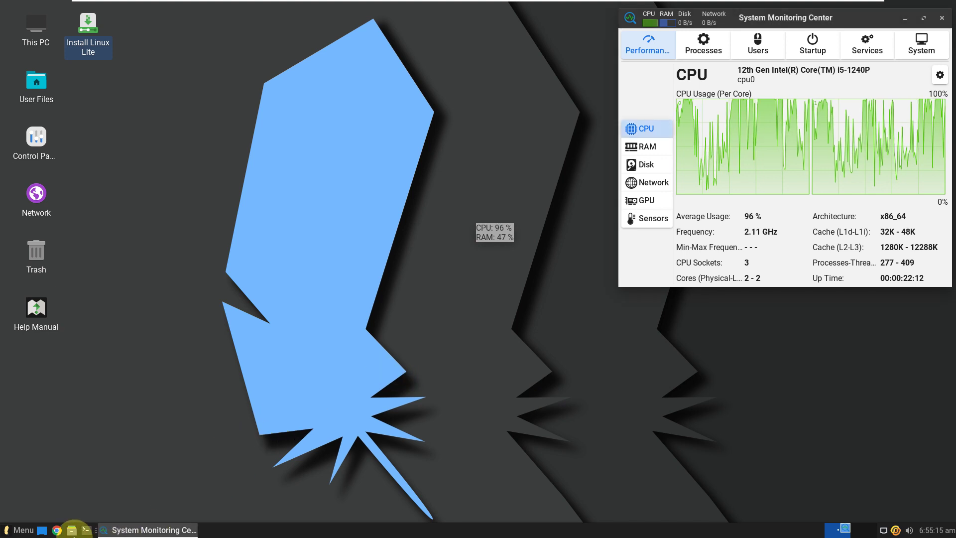
Step: Look through the Multimedia and Internet applications and launch the Mail Client
{"action": "left_click", "coordinate": [14, 532]}
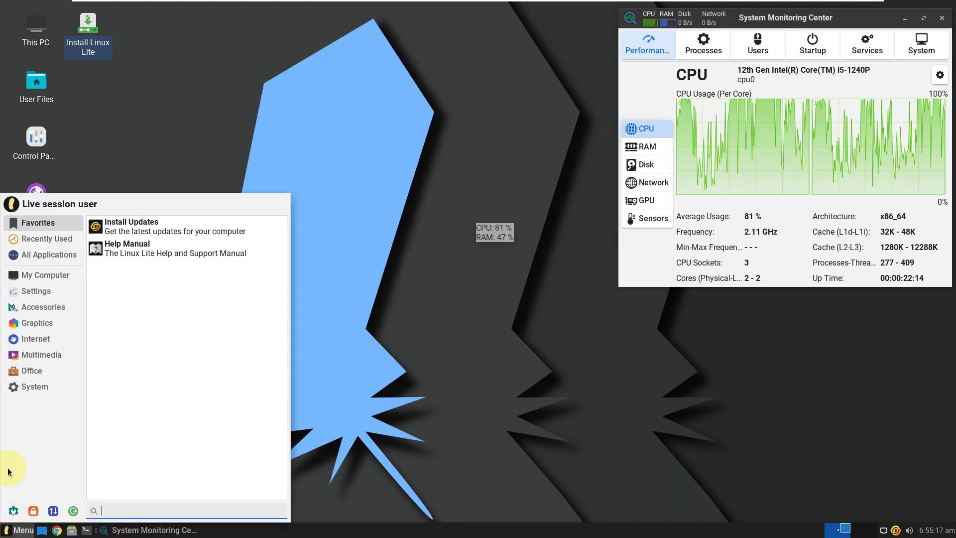
{"action": "left_click", "coordinate": [58, 357]}
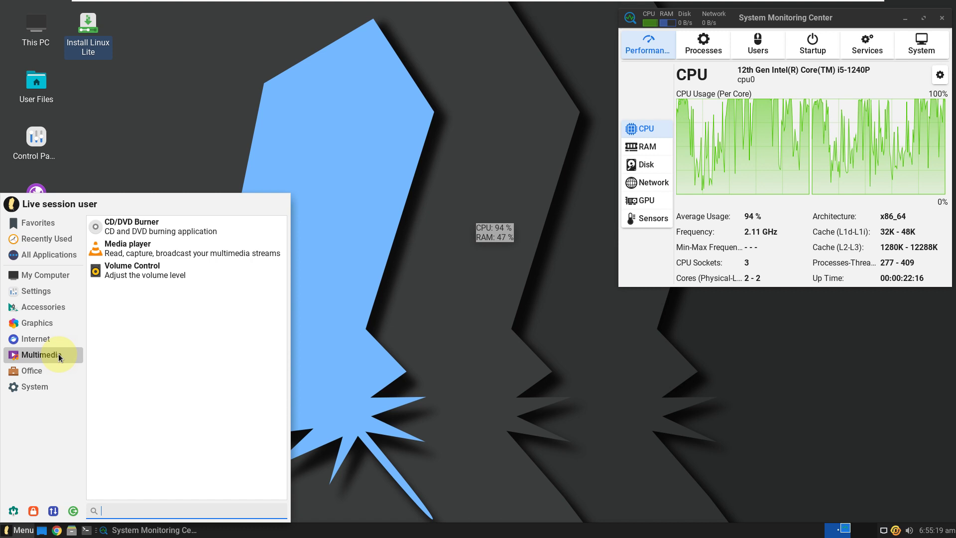
{"action": "left_click", "coordinate": [57, 344]}
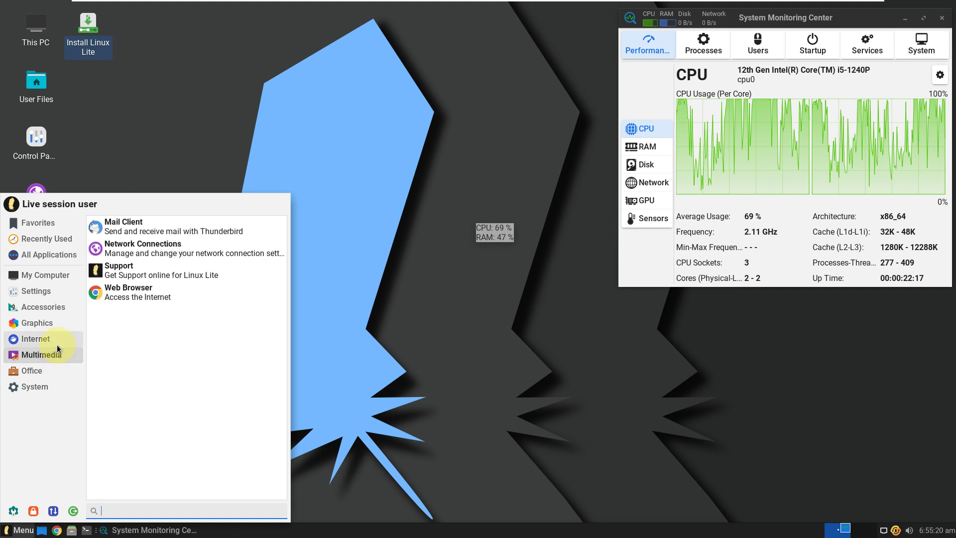
{"action": "left_click", "coordinate": [140, 222]}
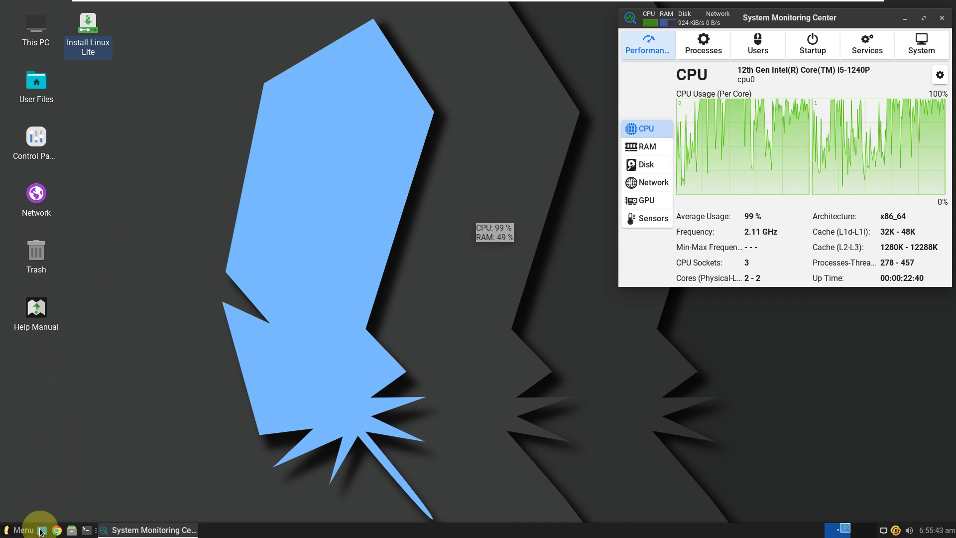
{"action": "left_click", "coordinate": [7, 531]}
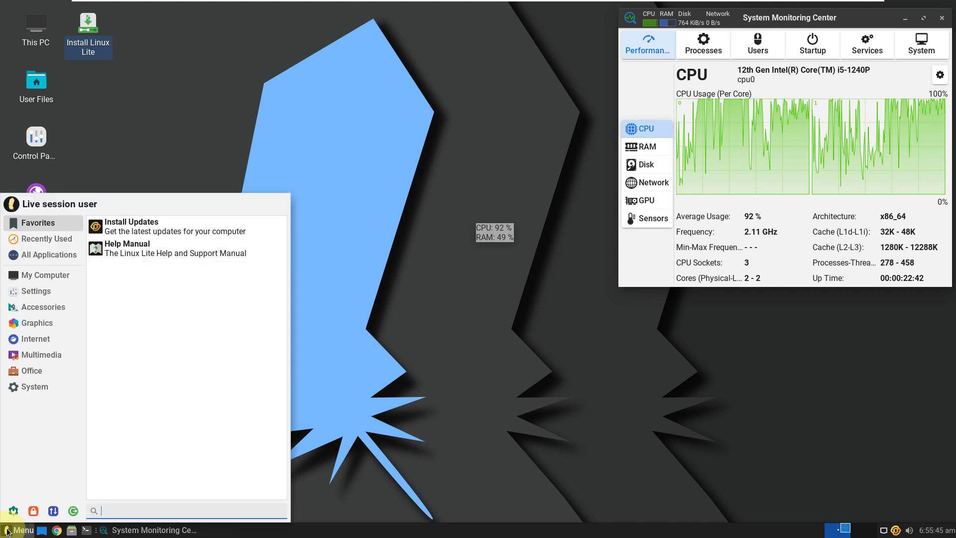
{"action": "left_click", "coordinate": [30, 308]}
{"action": "left_click", "coordinate": [45, 324]}
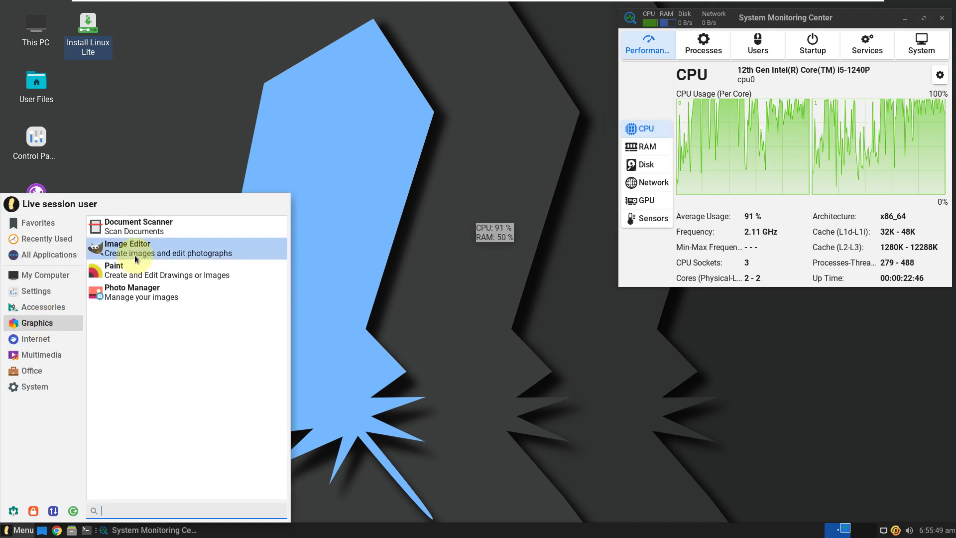
{"action": "left_click", "coordinate": [30, 312]}
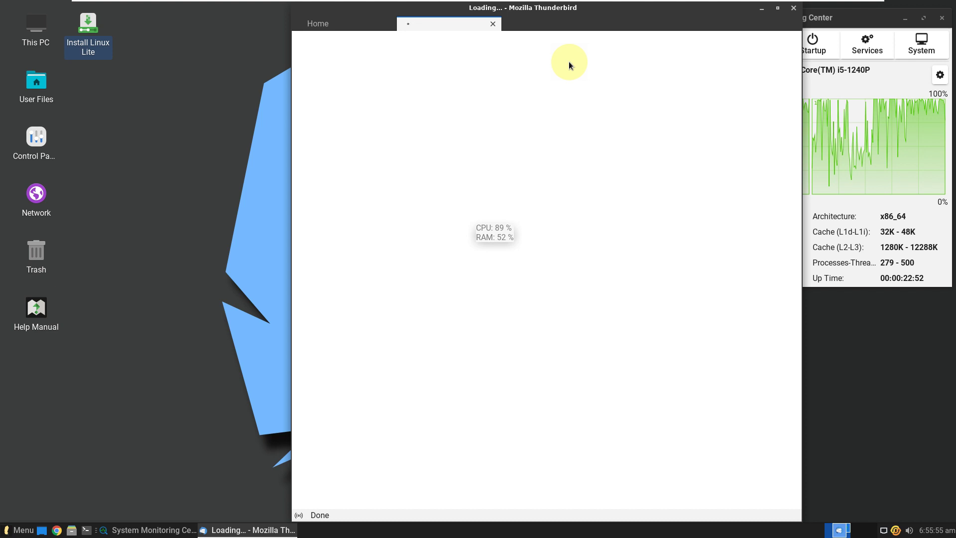
Step: Return to the Thunderbird home page, view the version information of Thunderbird, and close the mail client
{"action": "left_click", "coordinate": [491, 24]}
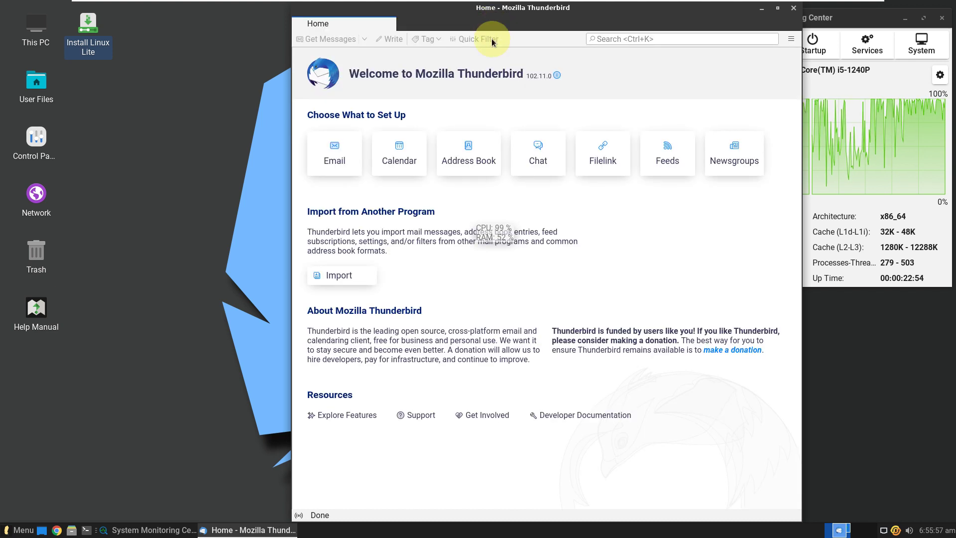
{"action": "left_click", "coordinate": [556, 77]}
{"action": "left_click", "coordinate": [599, 151]}
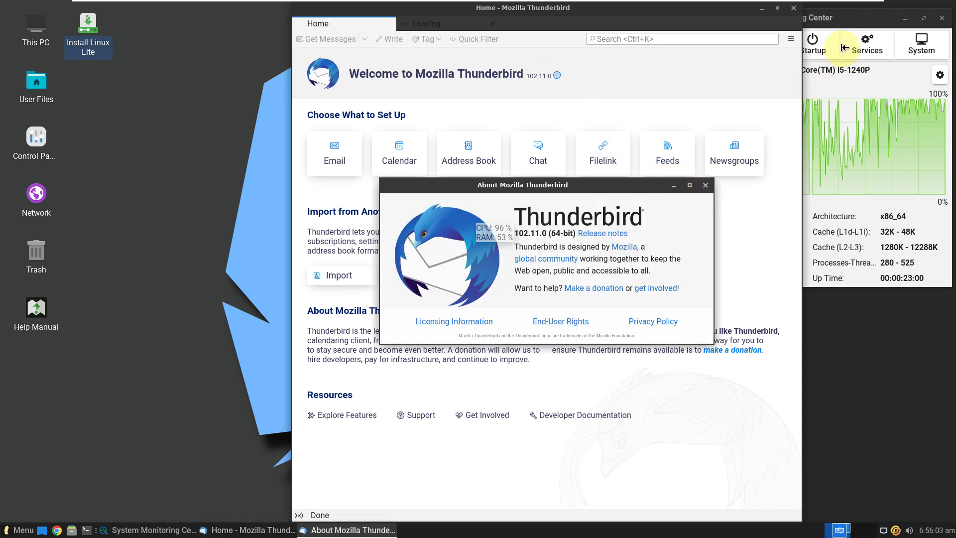
{"action": "left_click", "coordinate": [792, 15]}
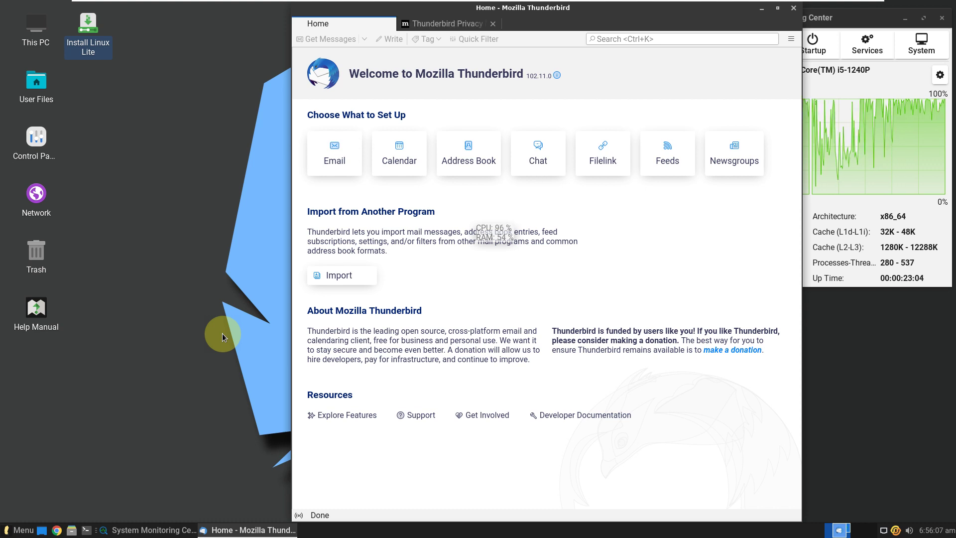
{"action": "left_click", "coordinate": [795, 14]}
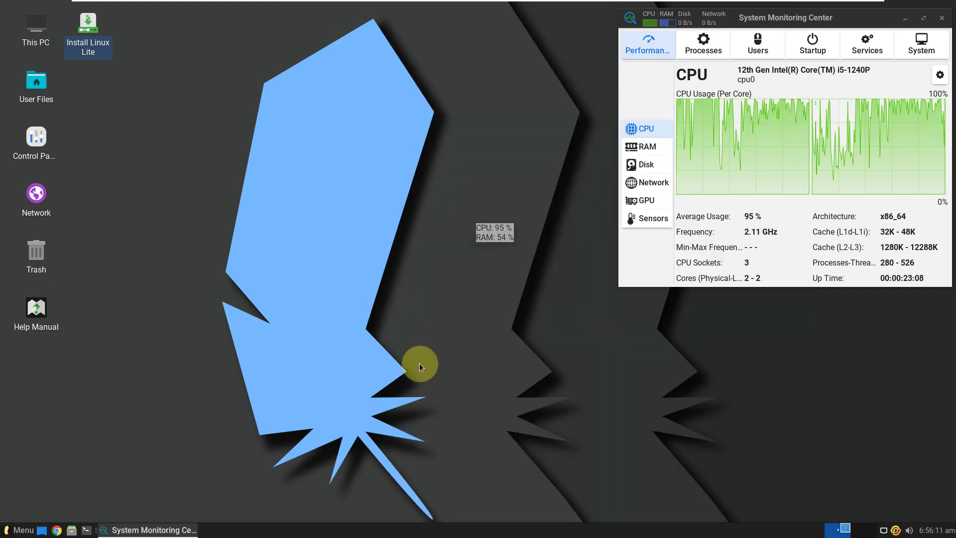
Step: Launch the Image Editor from the Graphics applications
{"action": "left_click", "coordinate": [22, 530]}
{"action": "left_click", "coordinate": [50, 290]}
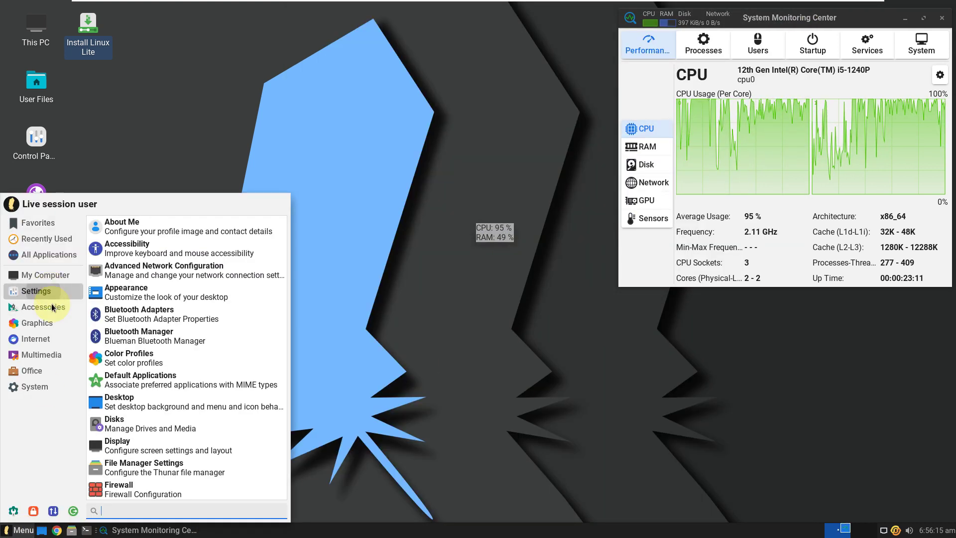
{"action": "left_click", "coordinate": [55, 322]}
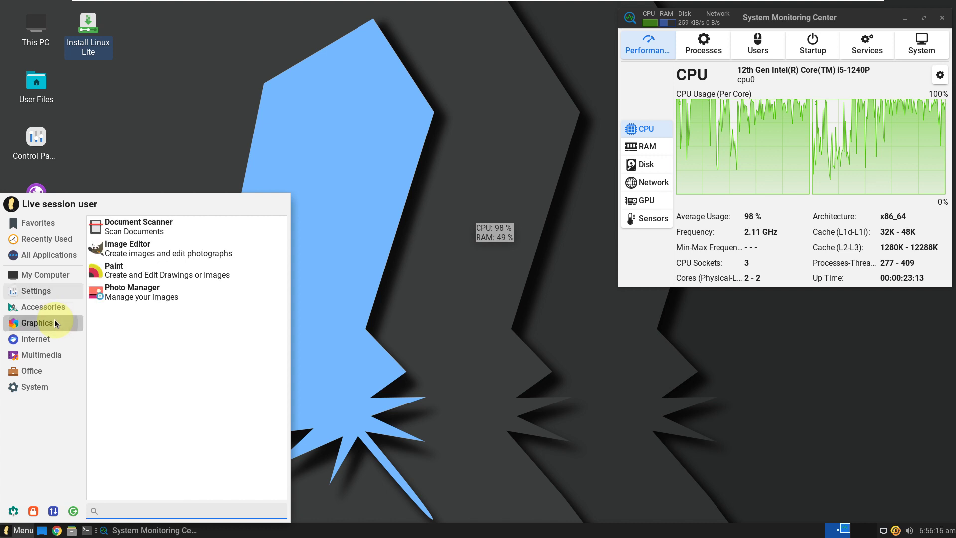
{"action": "left_click", "coordinate": [175, 248]}
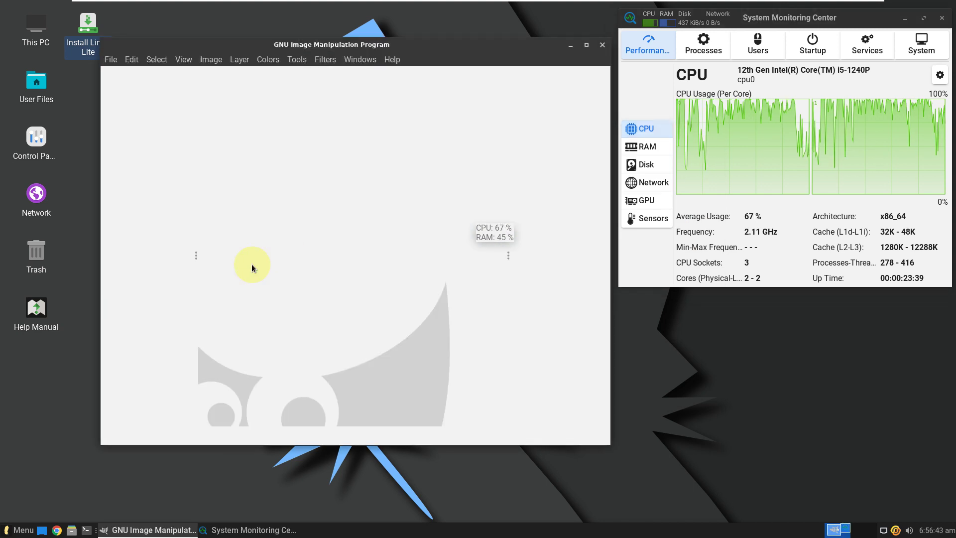
Step: View the version information of GIMP and close the image editor
{"action": "left_click", "coordinate": [392, 61]}
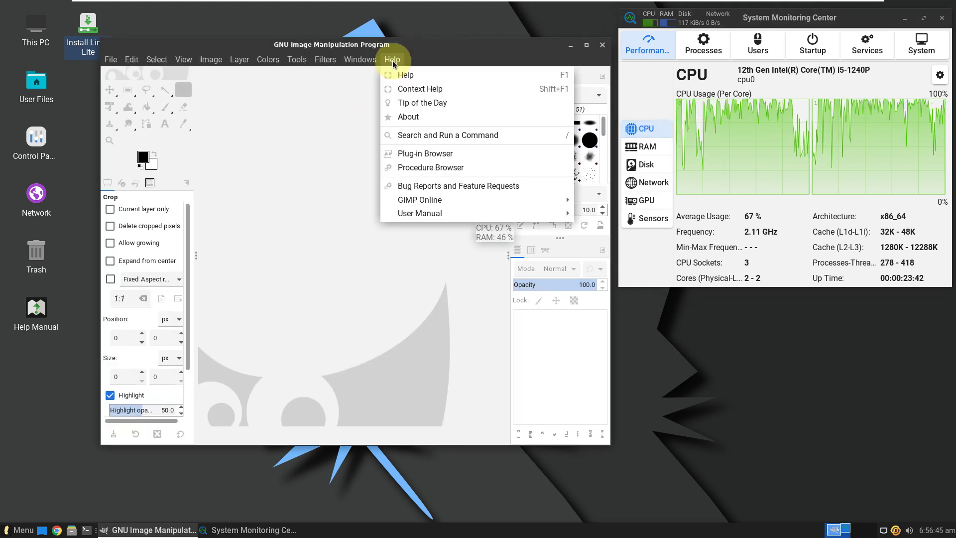
{"action": "left_click", "coordinate": [426, 117]}
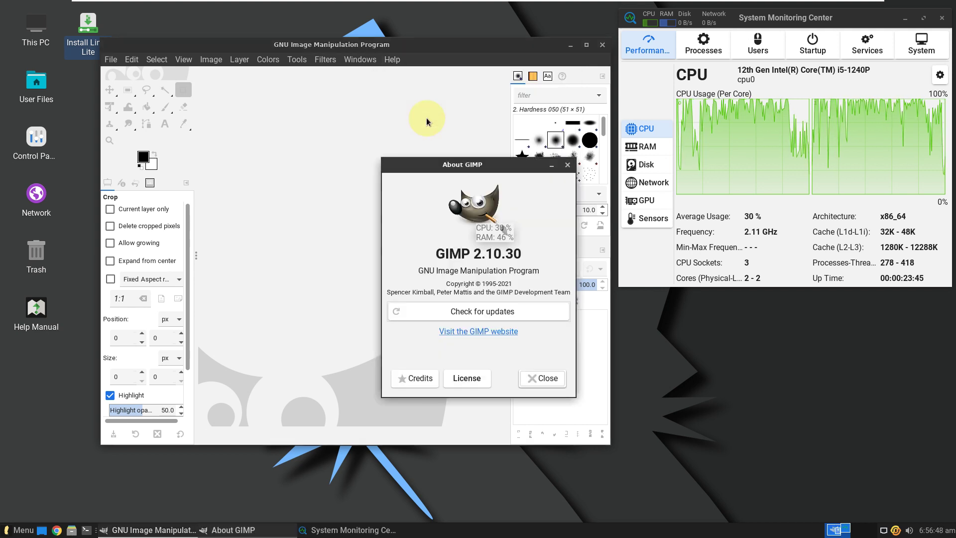
{"action": "left_click", "coordinate": [543, 378]}
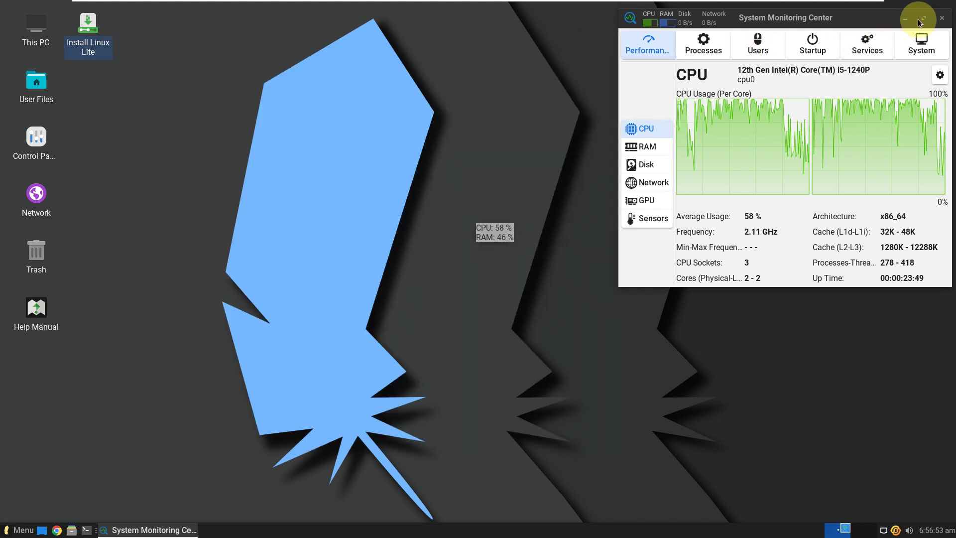
Step: Maximize the System Monitoring Center, view the RAM usage graph, and close the monitor
{"action": "left_click", "coordinate": [918, 18]}
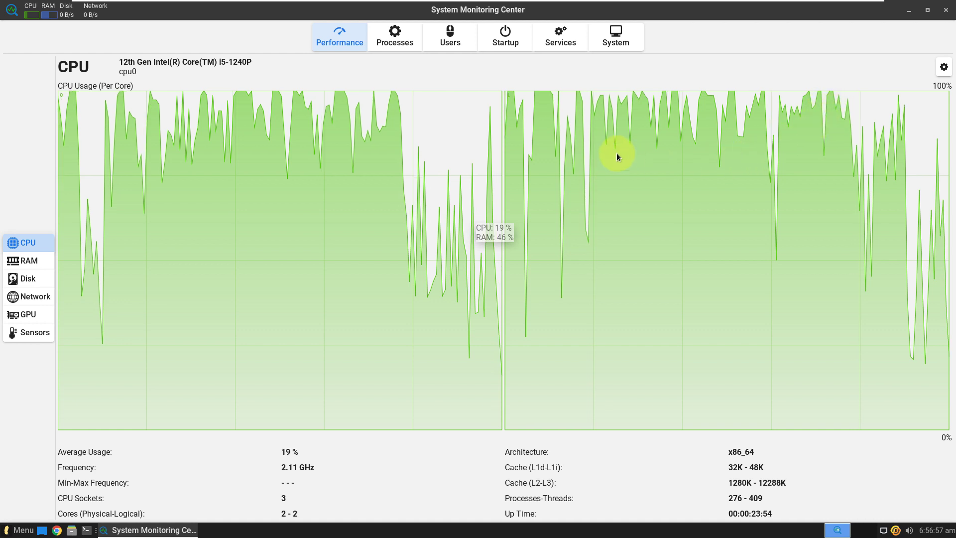
{"action": "left_click", "coordinate": [35, 268]}
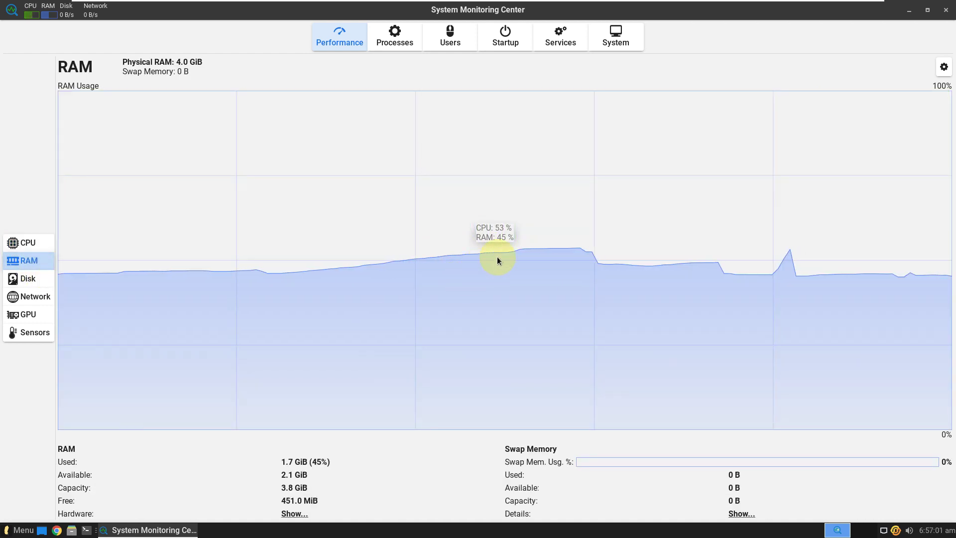
{"action": "left_click", "coordinate": [946, 17]}
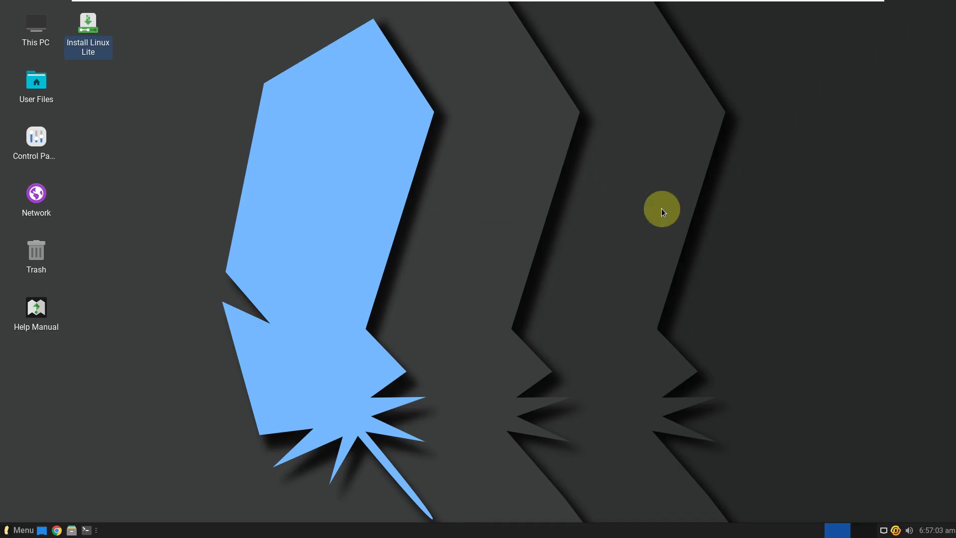
Step: Open the log-out options for the live session
{"action": "left_click", "coordinate": [27, 531]}
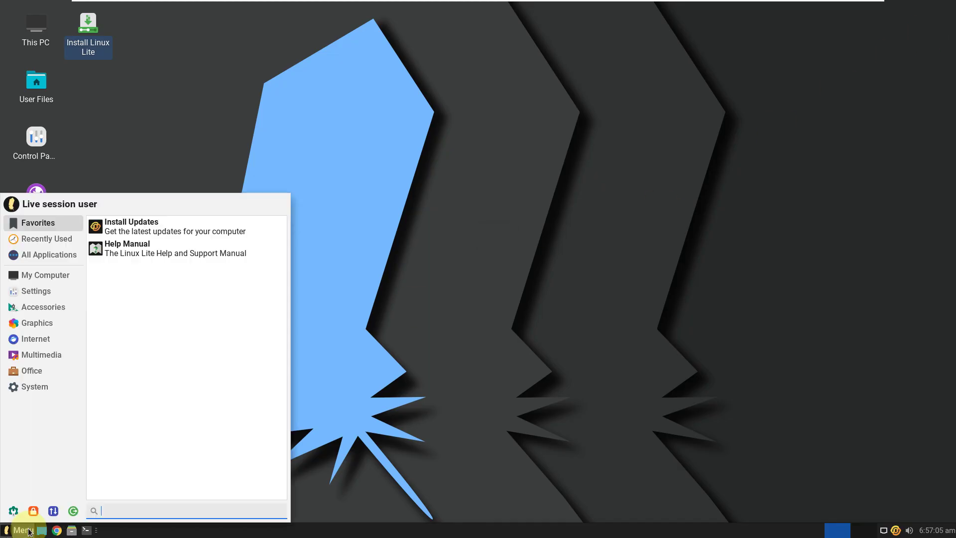
{"action": "left_click", "coordinate": [73, 515]}
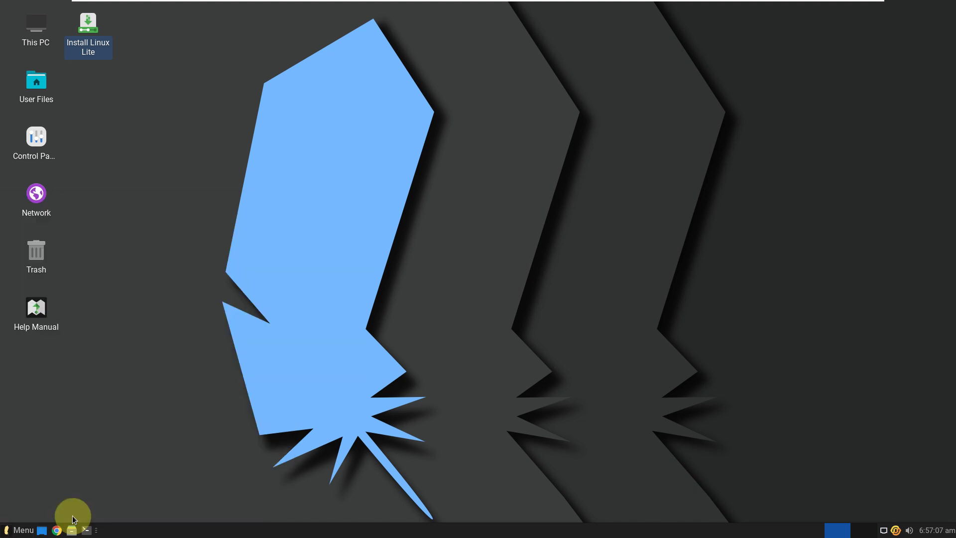